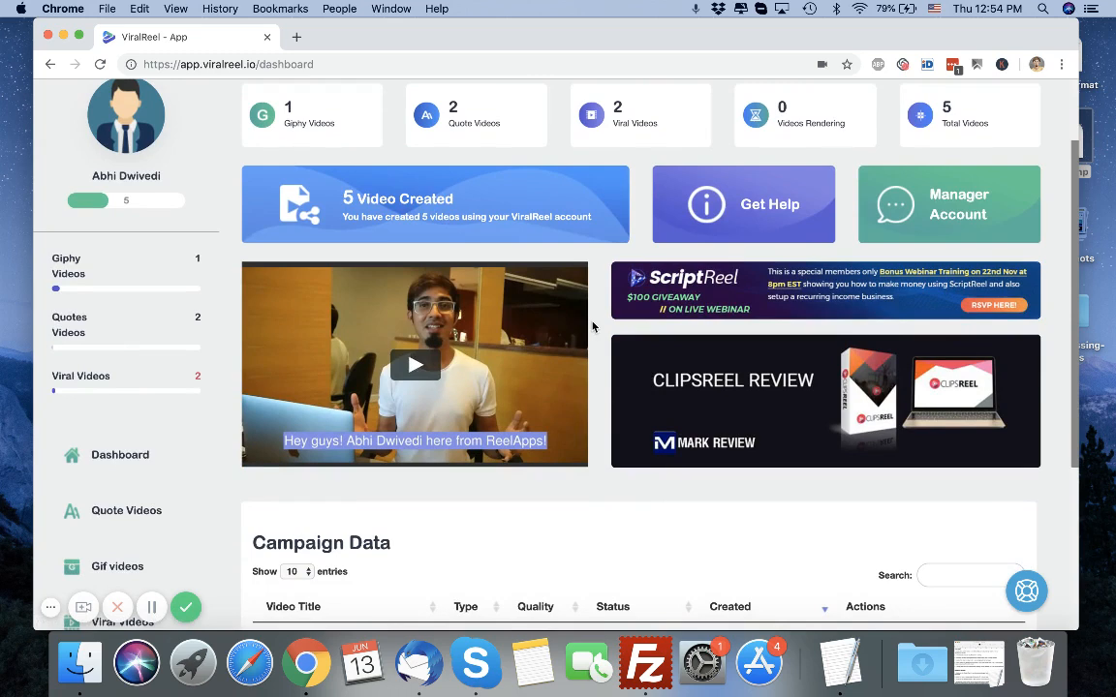
Look over the dashboard's campaign list and start a new quote video project.
scroll(531, 262, down, 3)
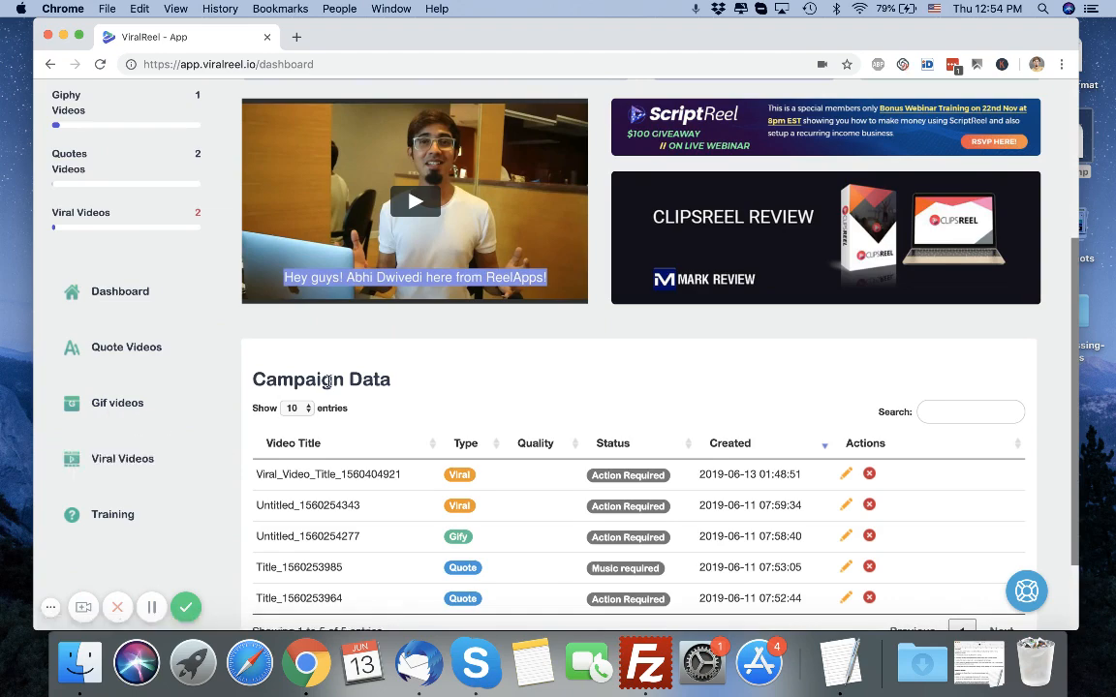
scroll(328, 381, up, 4)
scroll(131, 354, down, 5)
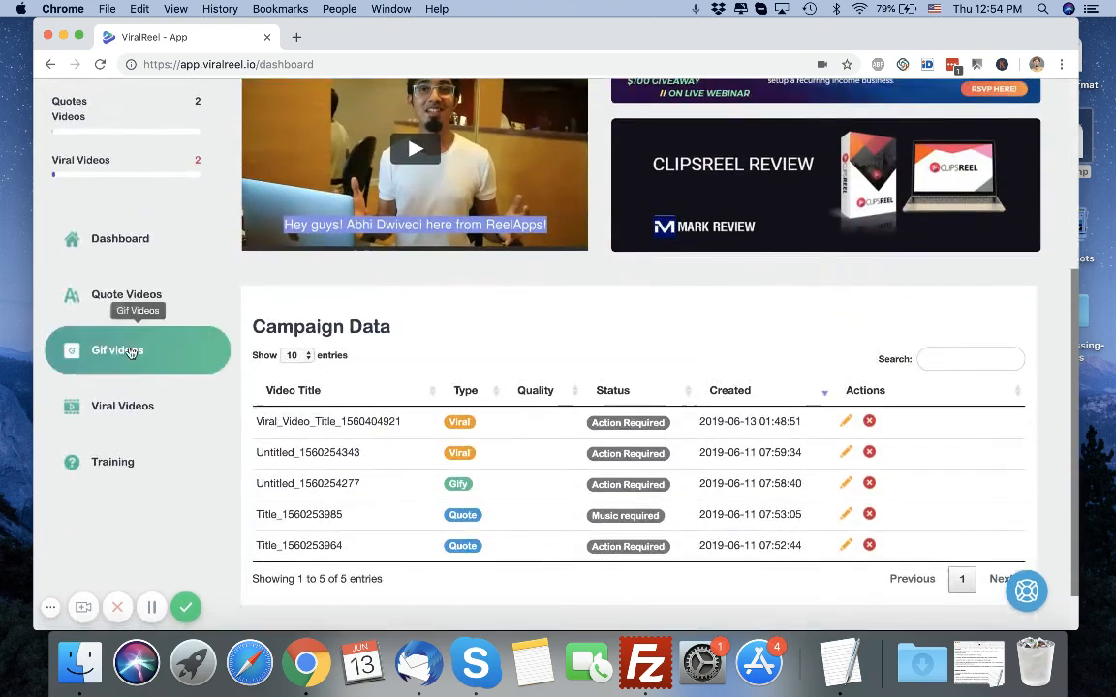
click(179, 296)
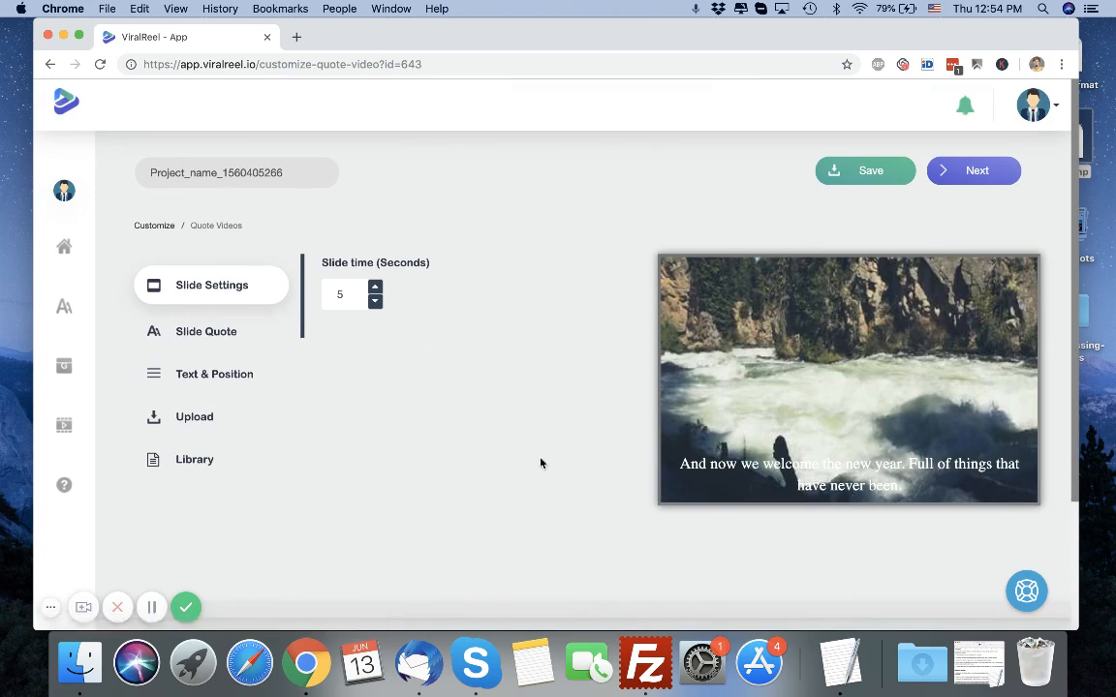
Select the entire project name of the quote video for editing.
scroll(541, 463, down, 3)
scroll(541, 463, up, 2)
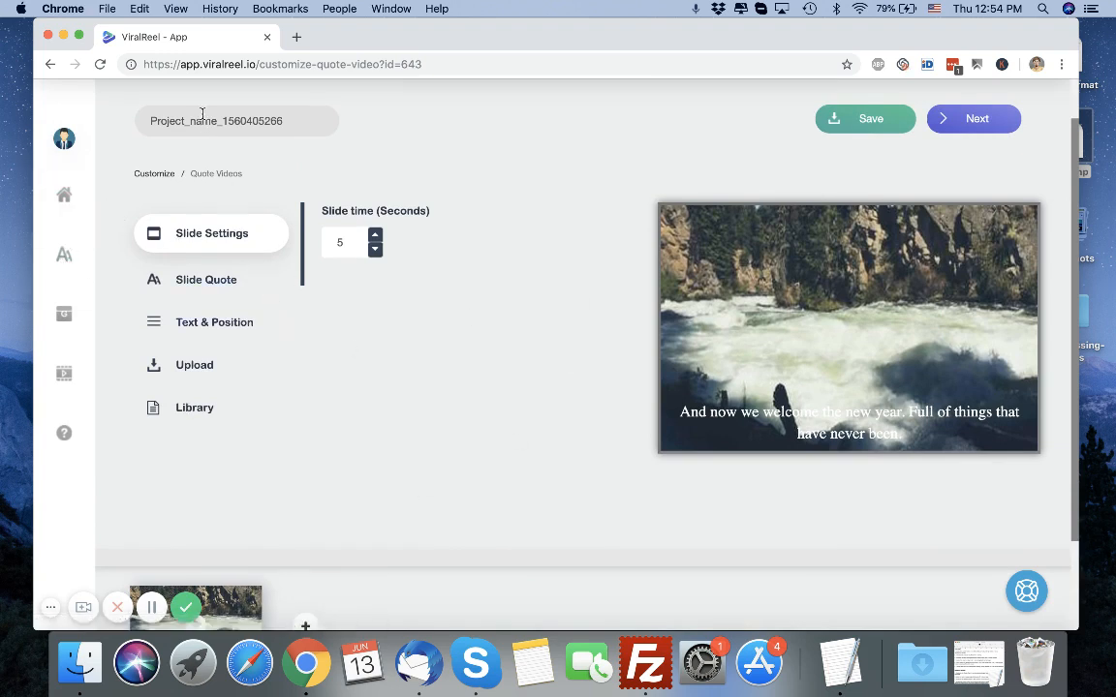
click(318, 123)
double_click(145, 117)
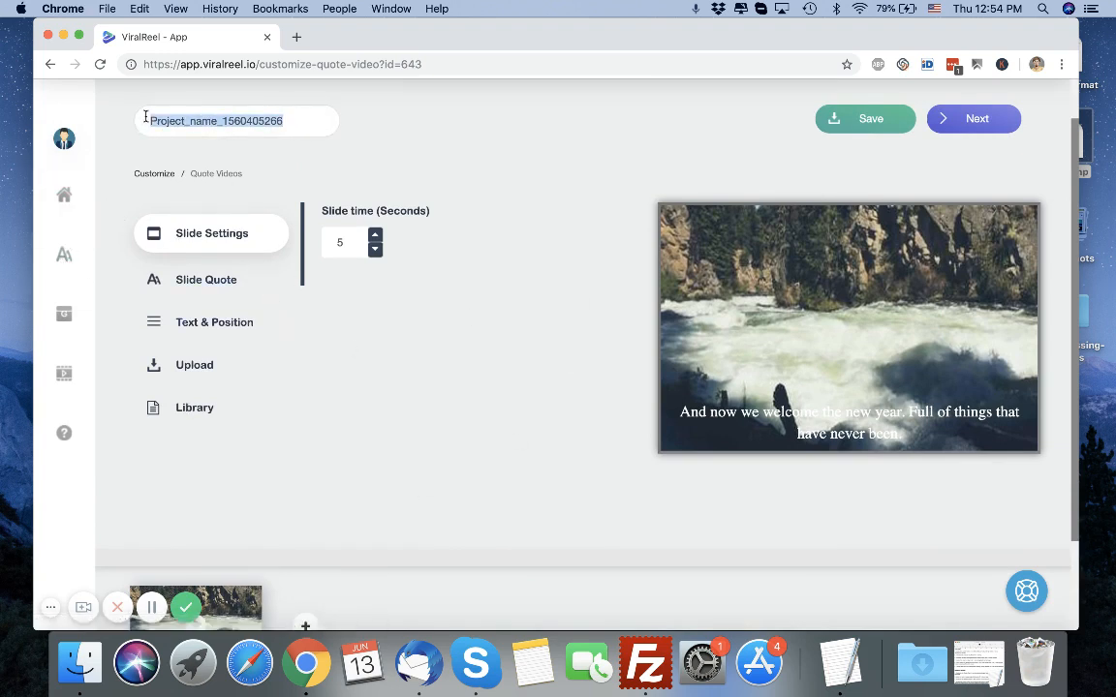
Add a second slide to the quote video and display it in the preview.
scroll(433, 387, down, 3)
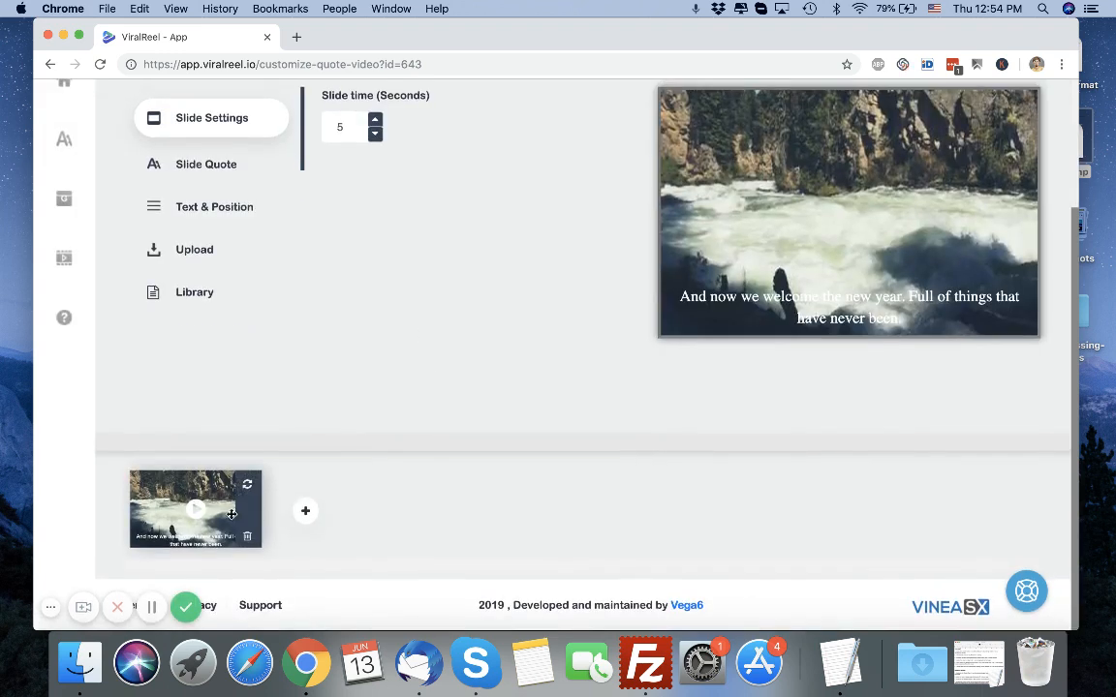
mouse_move(194, 521)
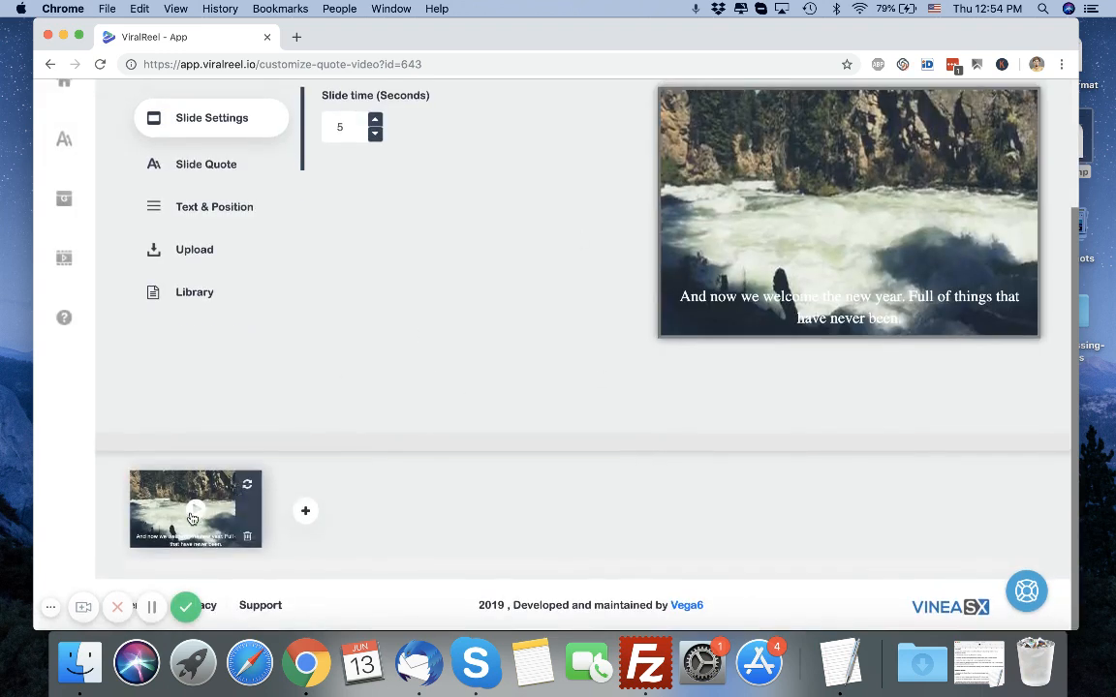
click(306, 519)
mouse_move(223, 517)
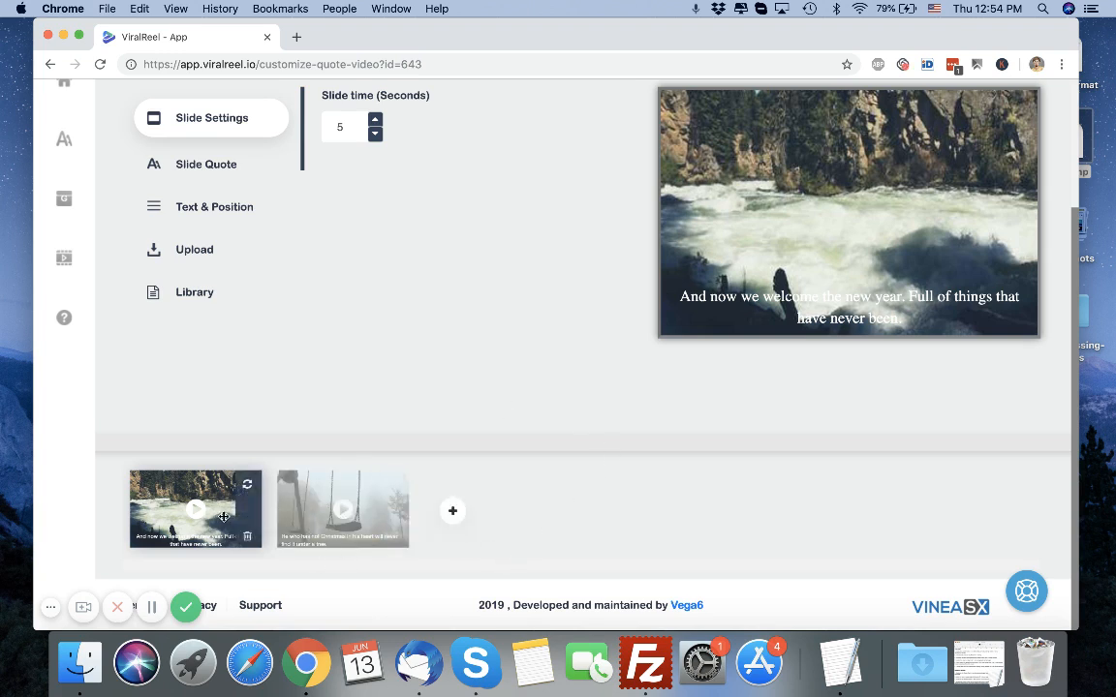
click(327, 503)
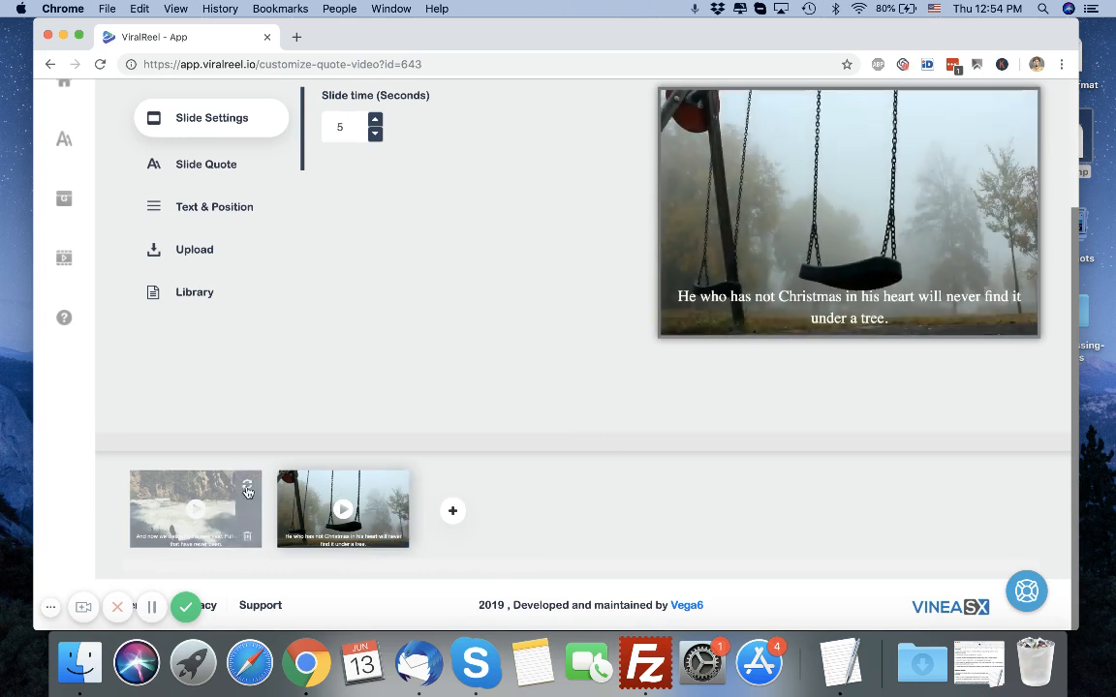
Swap the first slide's background image repeatedly until it shows a pier at sunset.
click(249, 491)
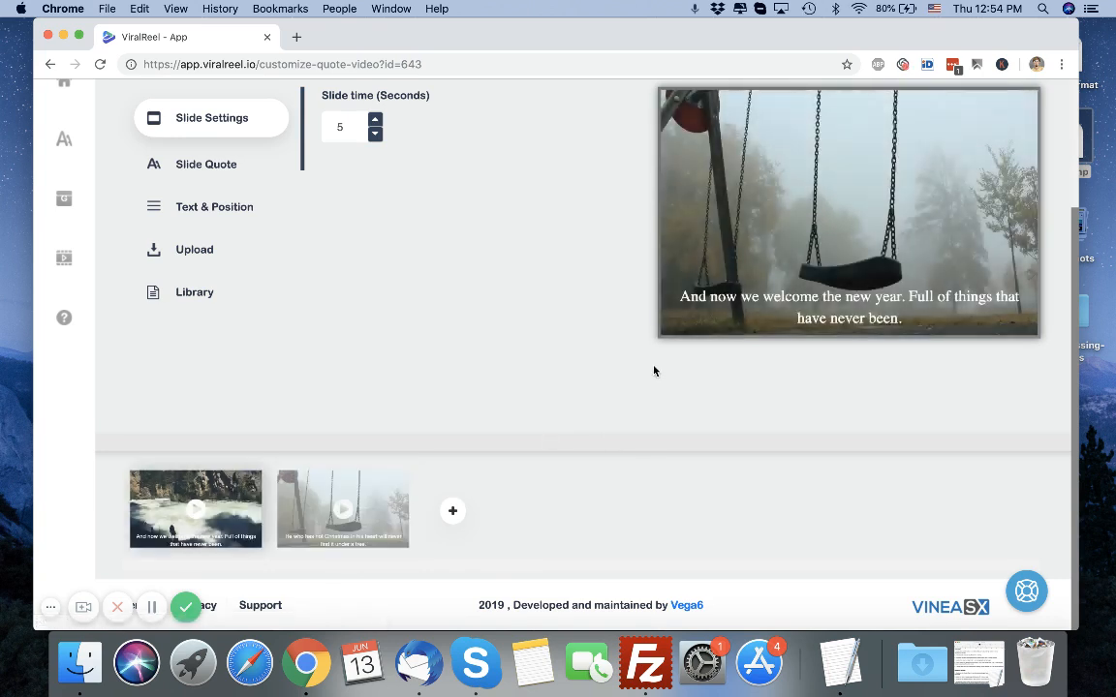
click(249, 490)
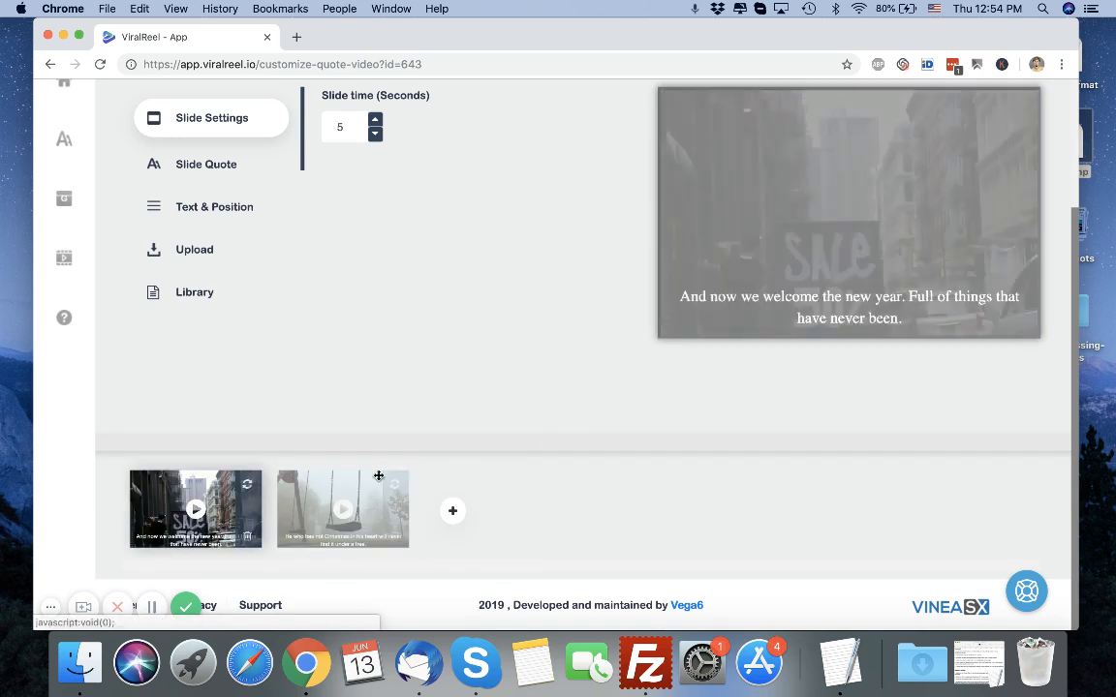
click(248, 490)
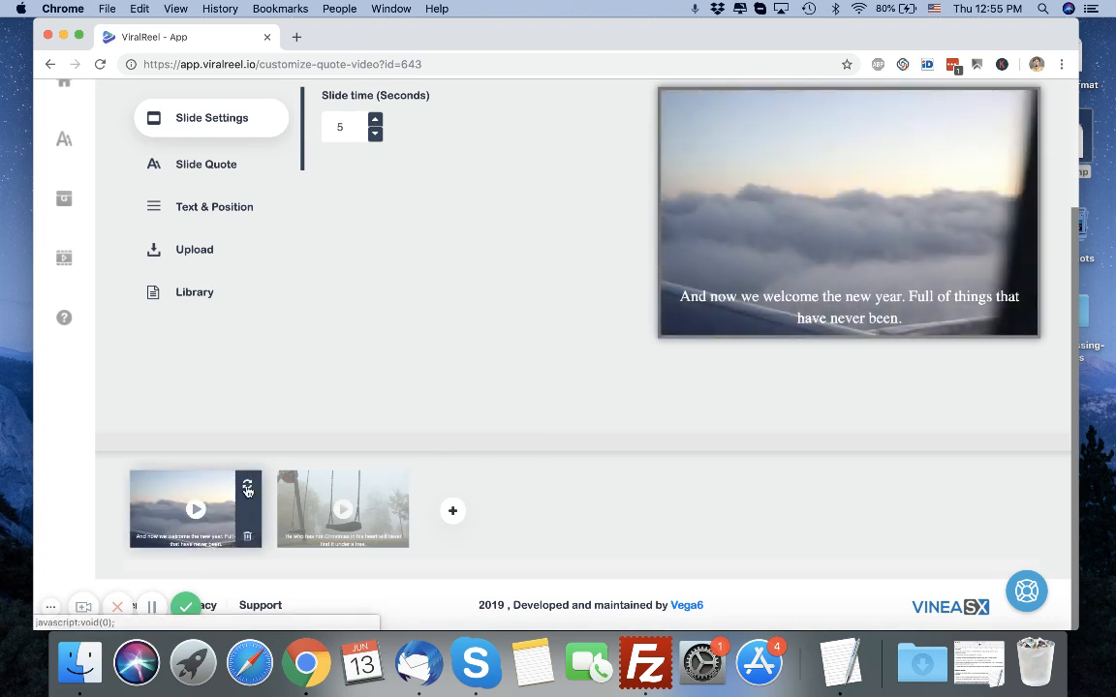
click(248, 490)
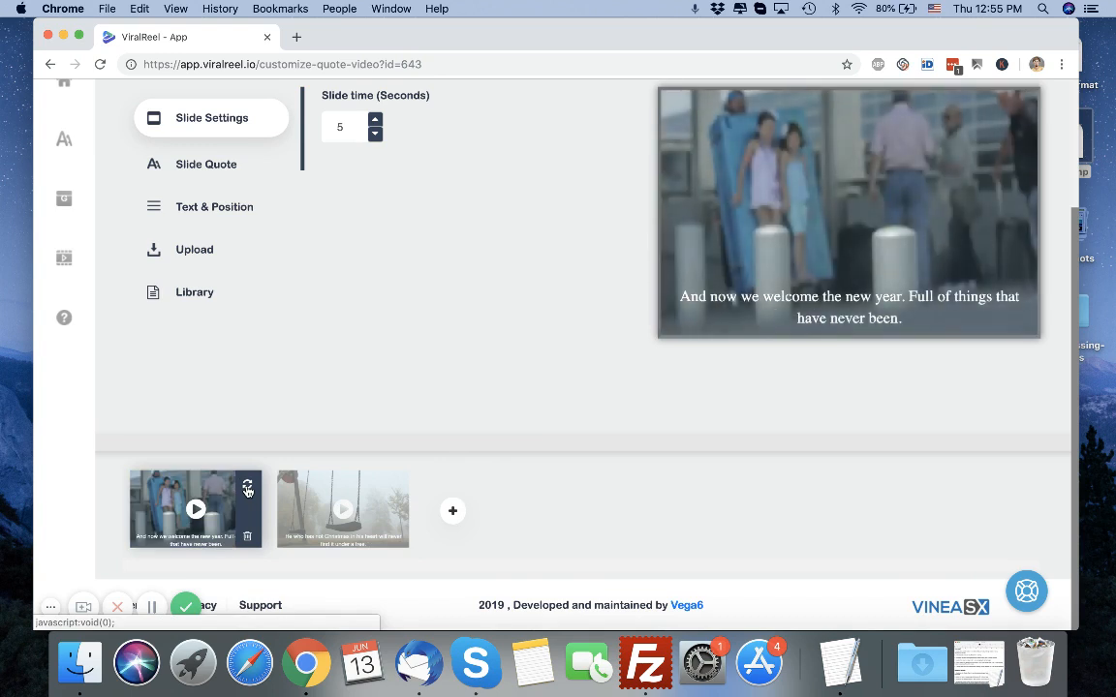
click(249, 487)
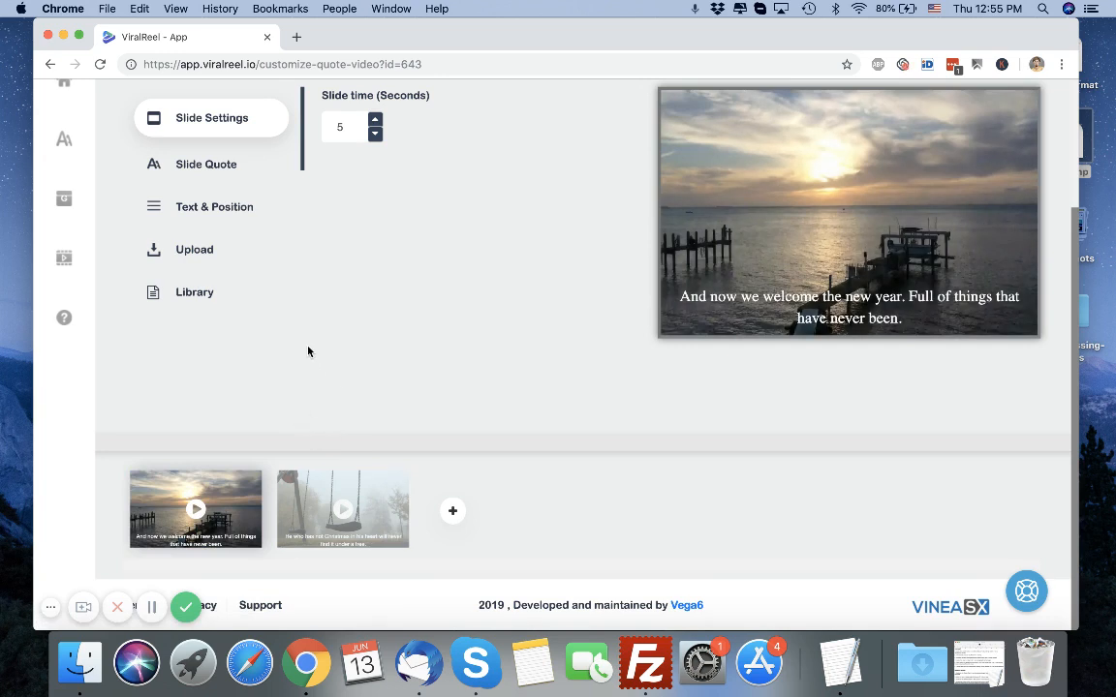
Replace the first slide's quote with the one beginning "Music is love, love is music".
scroll(309, 349, up, 3)
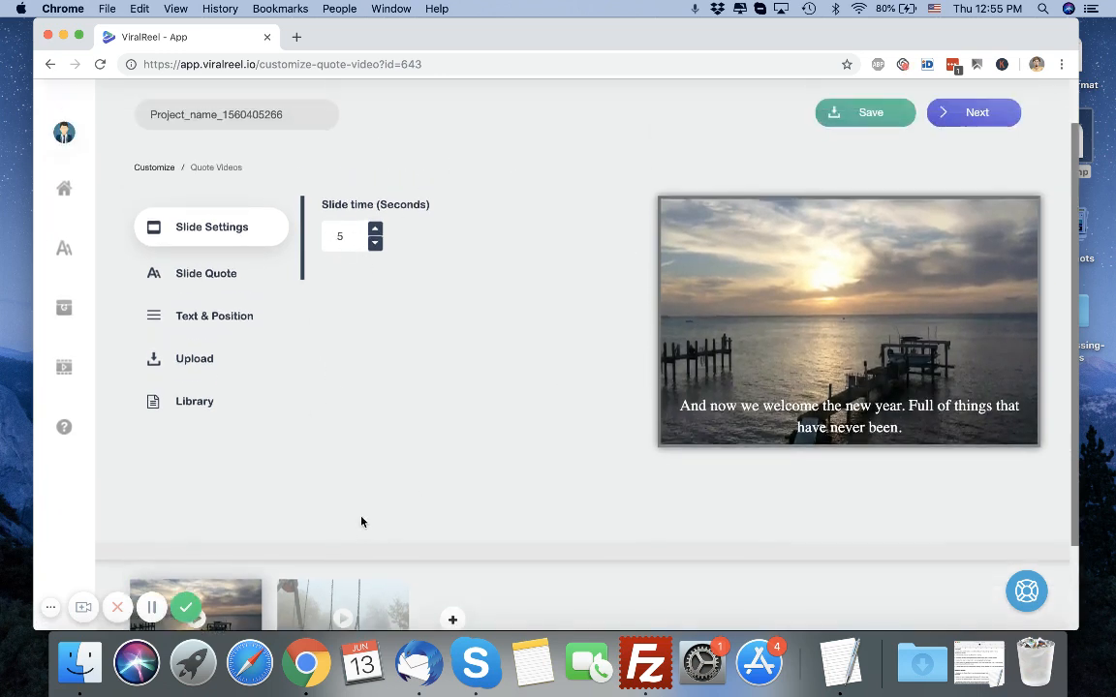
click(353, 593)
click(222, 599)
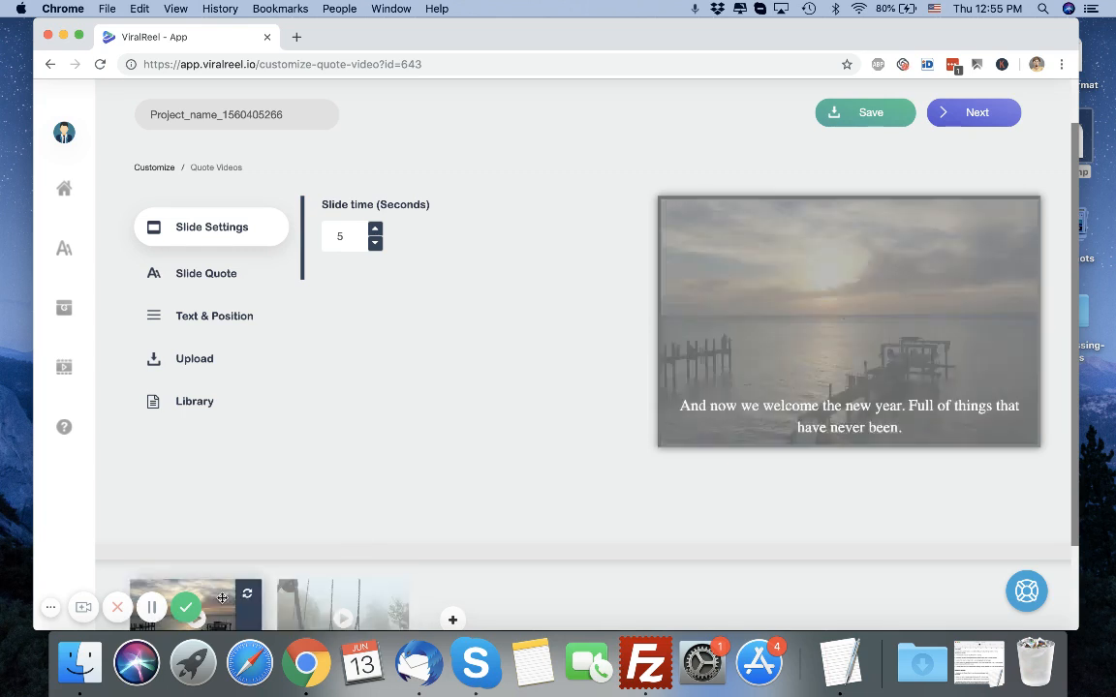
click(222, 276)
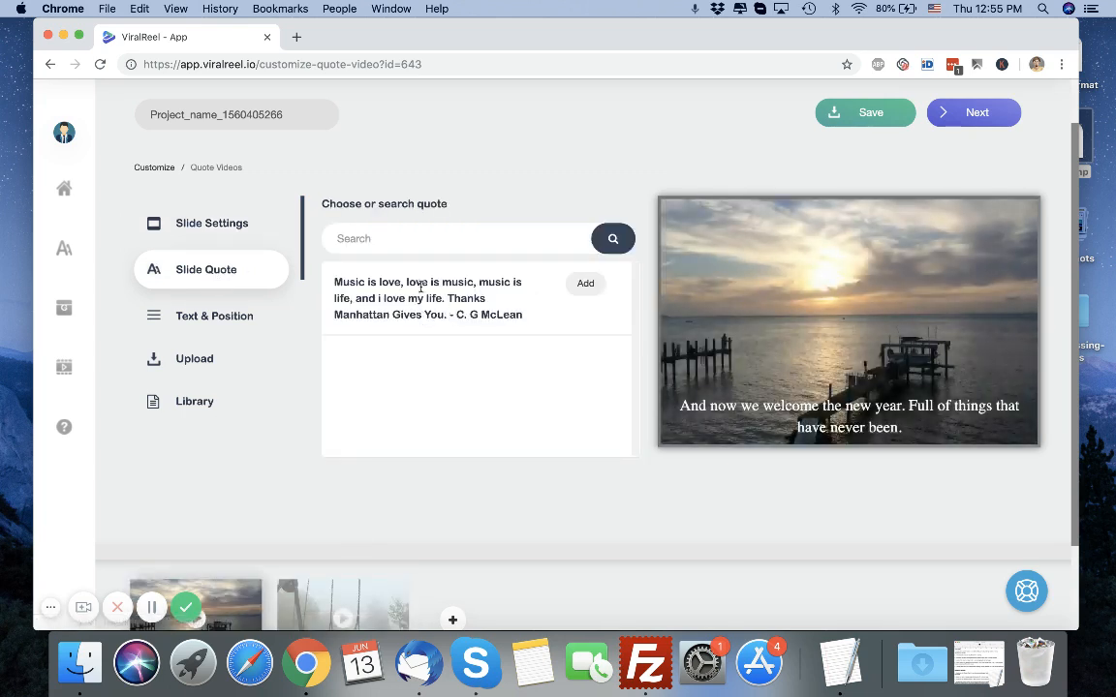
click(586, 287)
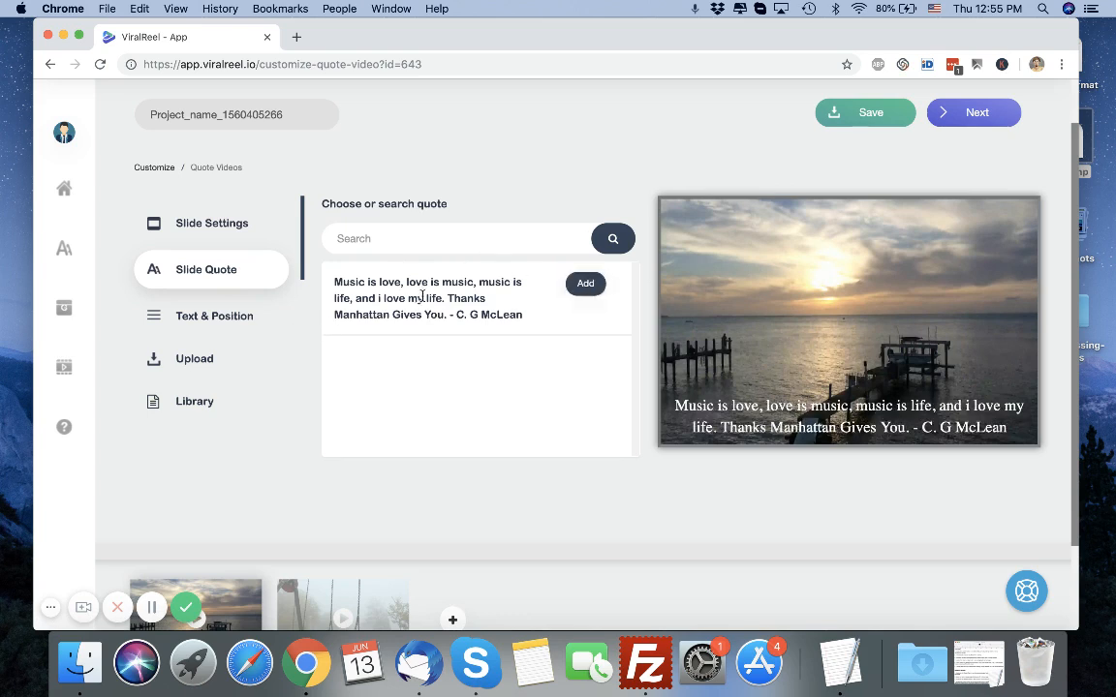
Position the quote text in the centre of the first slide and stay in its text settings.
click(232, 320)
click(596, 261)
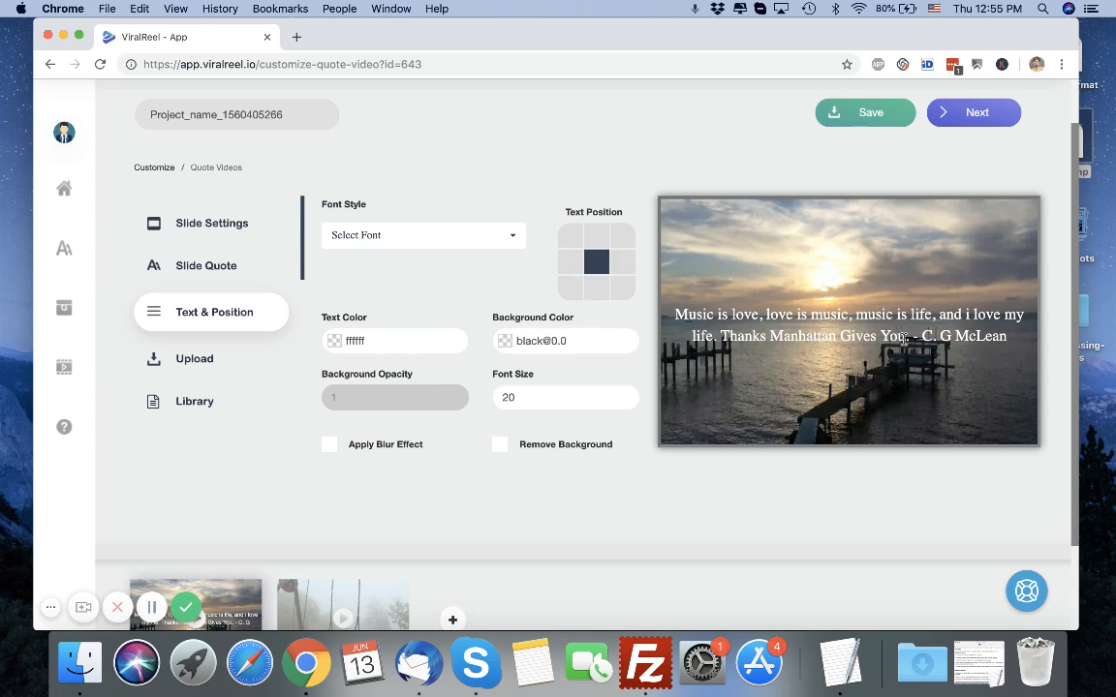
click(211, 273)
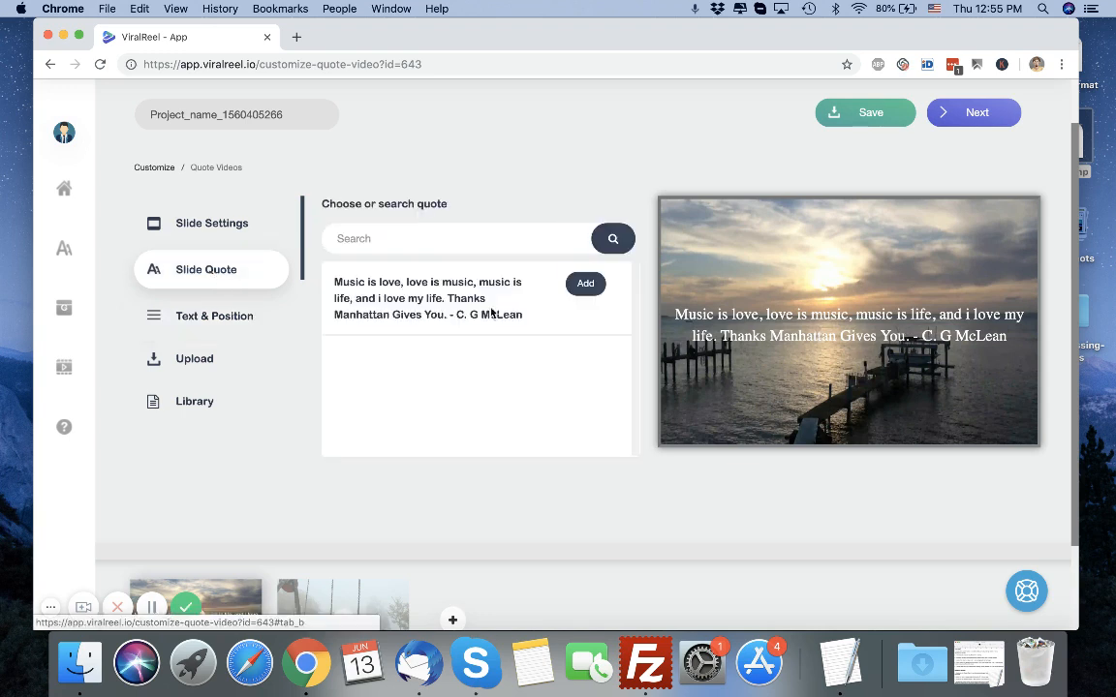
click(216, 330)
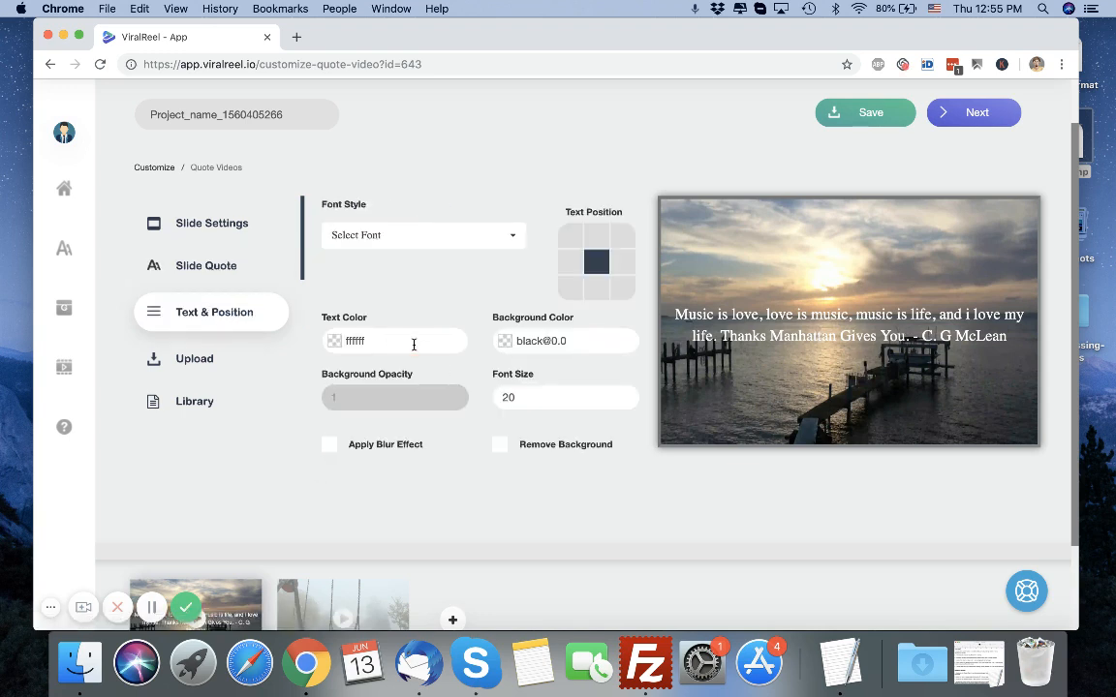
Try red for the quote text, then set the text color to bright green #2bed1d.
click(415, 343)
click(380, 391)
drag(387, 366, 413, 367)
click(477, 293)
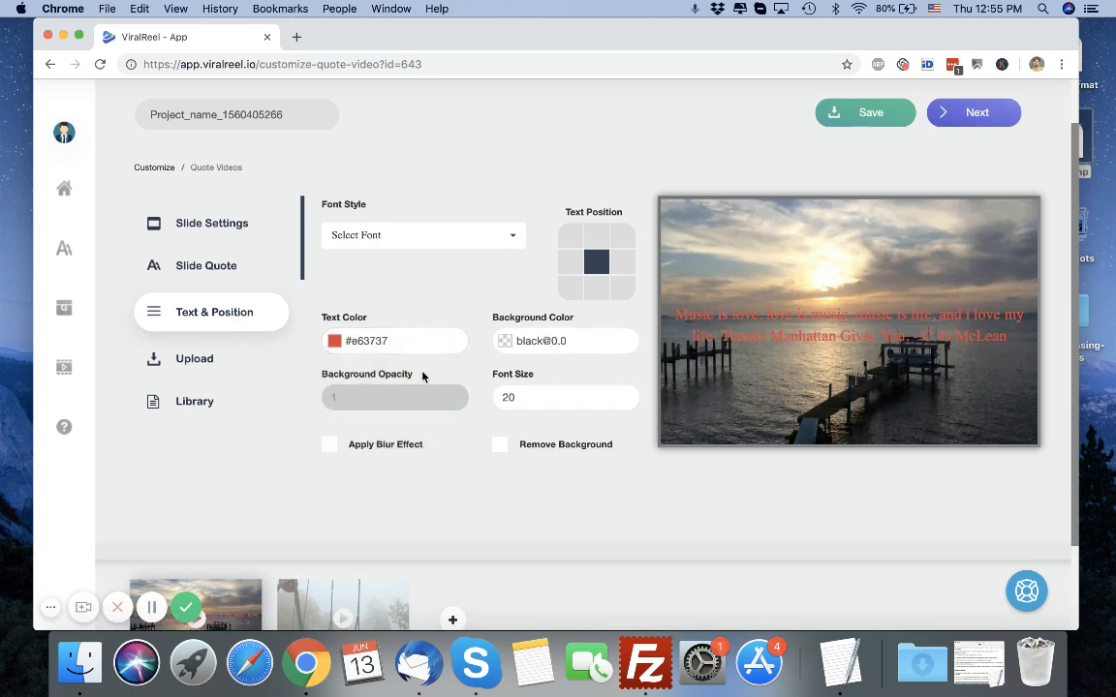
click(408, 341)
click(448, 435)
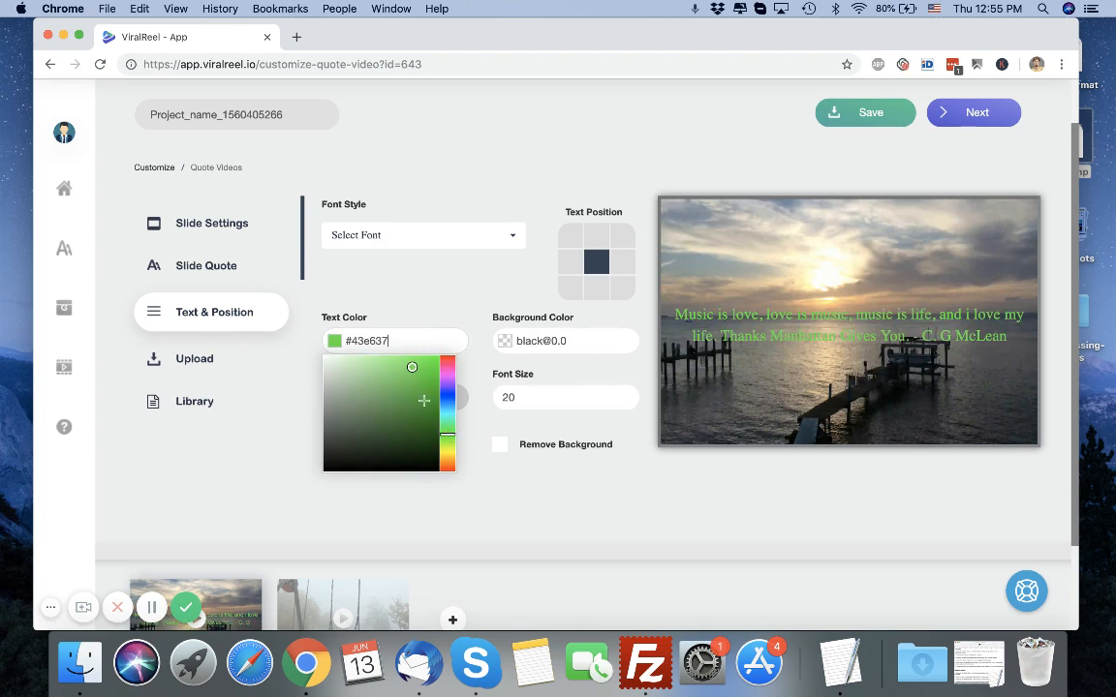
click(418, 388)
click(426, 364)
click(435, 276)
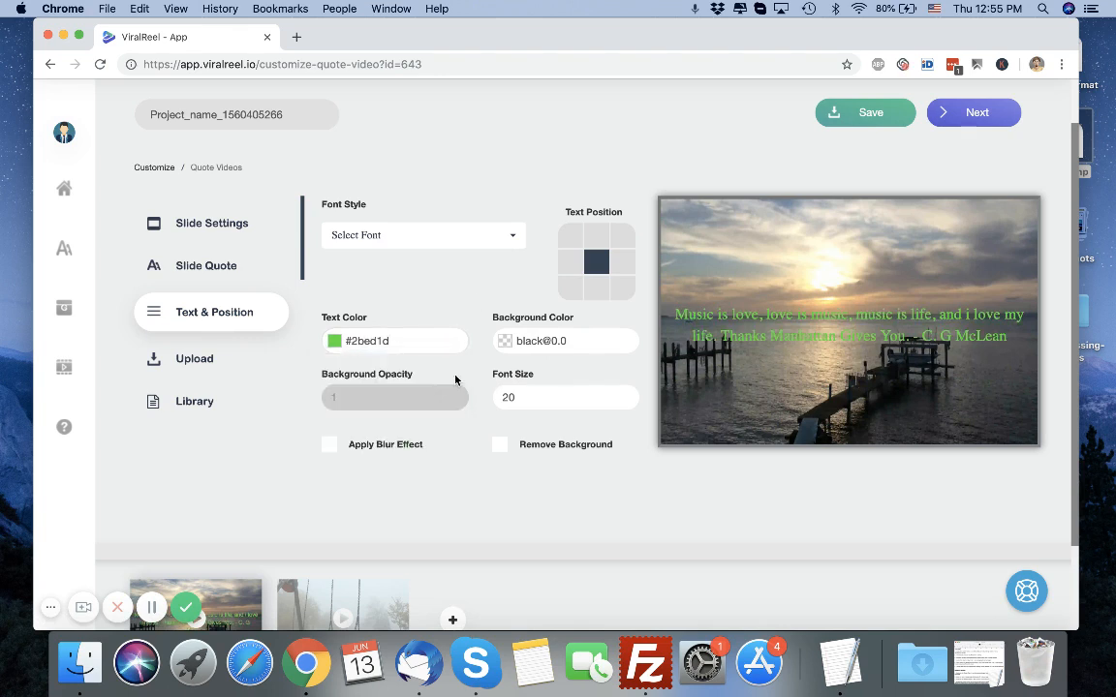
Set the quote text's background color to muted red #ad6666.
click(508, 340)
click(544, 381)
mouse_move(544, 381)
mouse_down()
mouse_move(523, 373)
mouse_move(545, 394)
mouse_up()
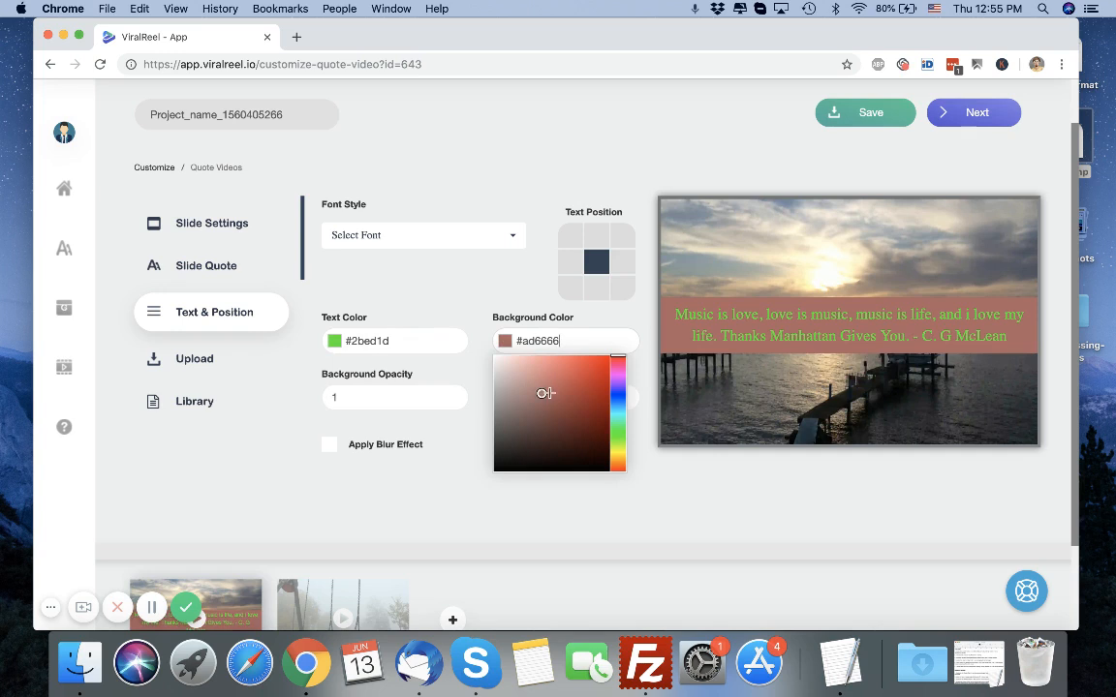
click(409, 397)
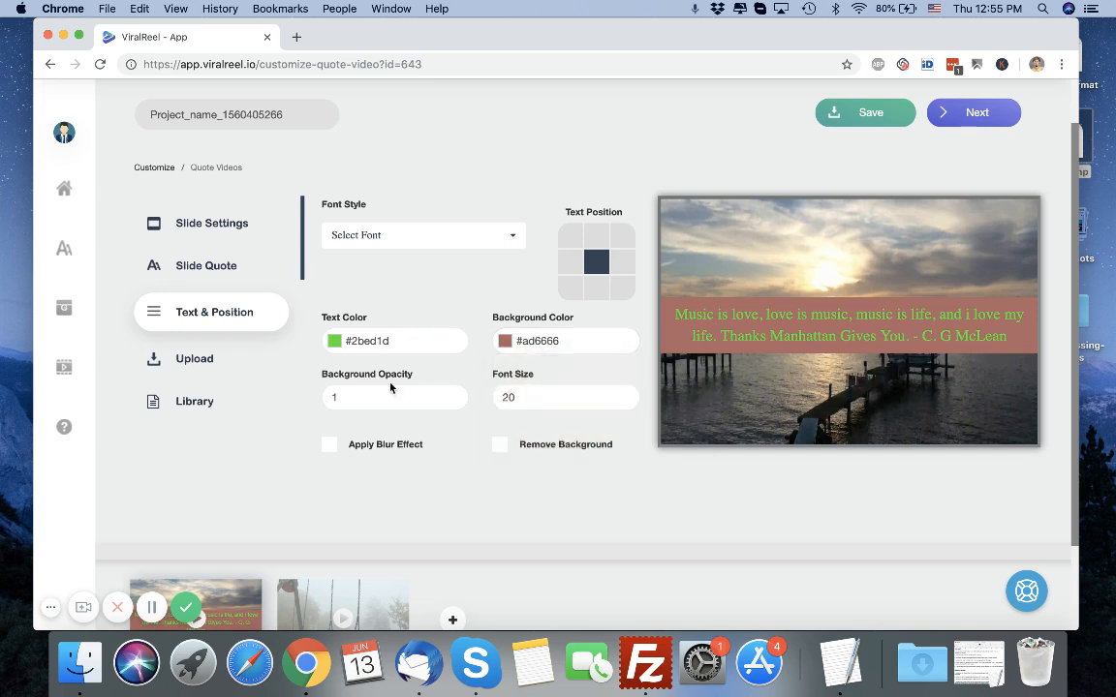
Increase the quote text's font size to 25, then reduce it to 21.
click(625, 394)
click(625, 394)
click(625, 394)
click(625, 394)
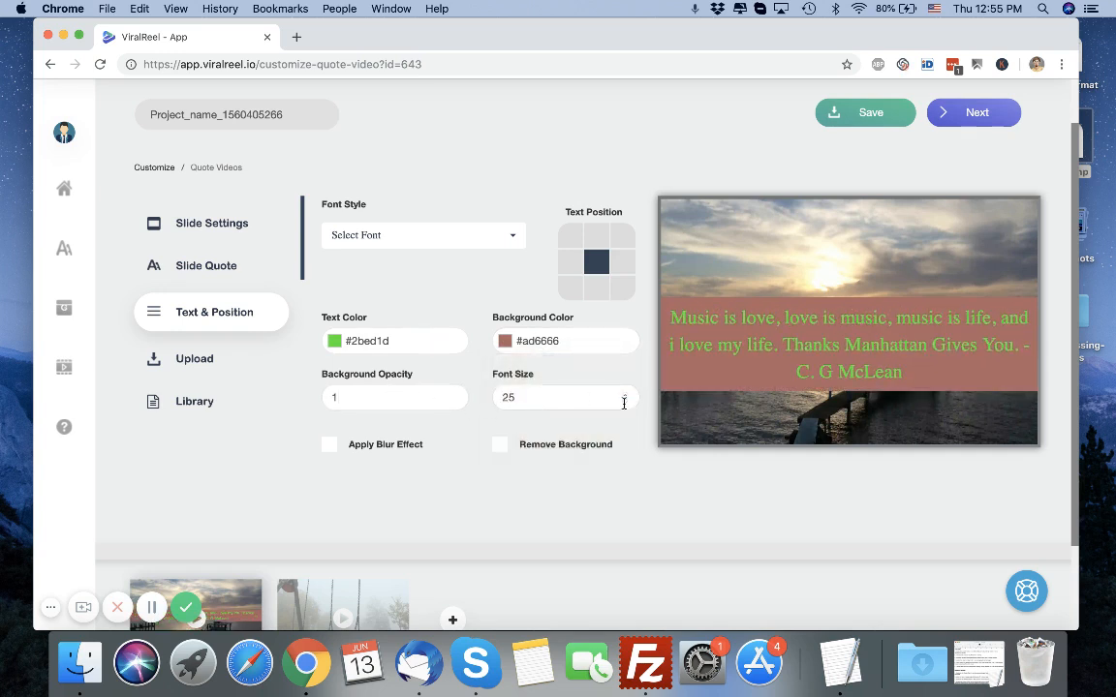
click(625, 402)
click(625, 402)
click(624, 402)
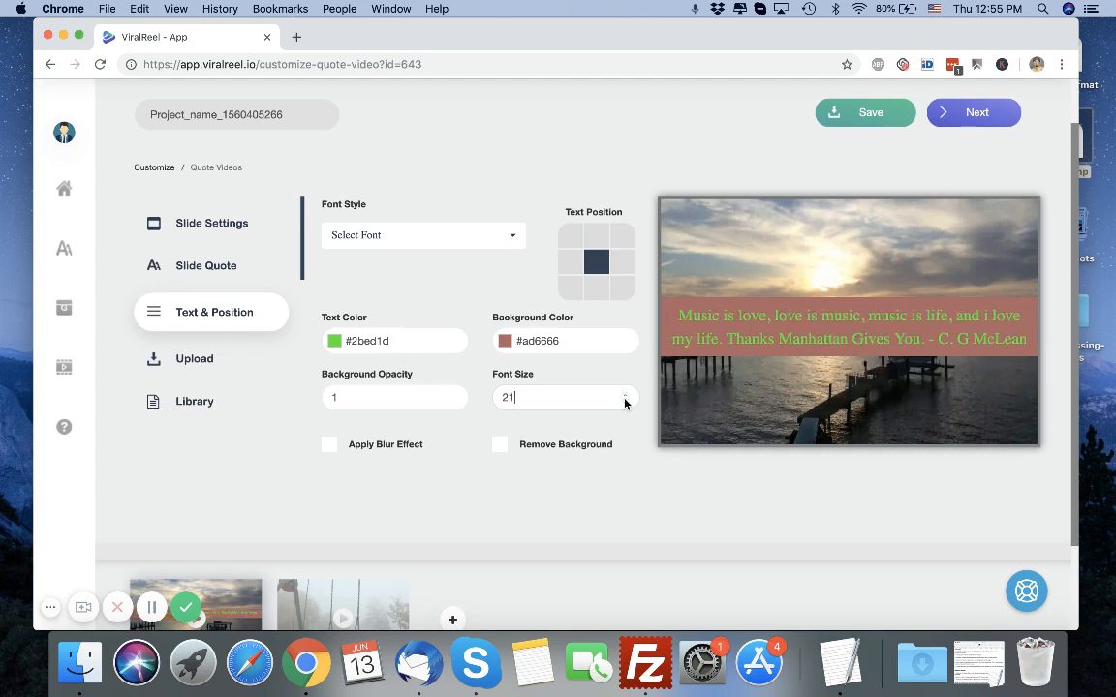
Remove the background behind the quote text and apply the blur effect to the slide image.
click(500, 444)
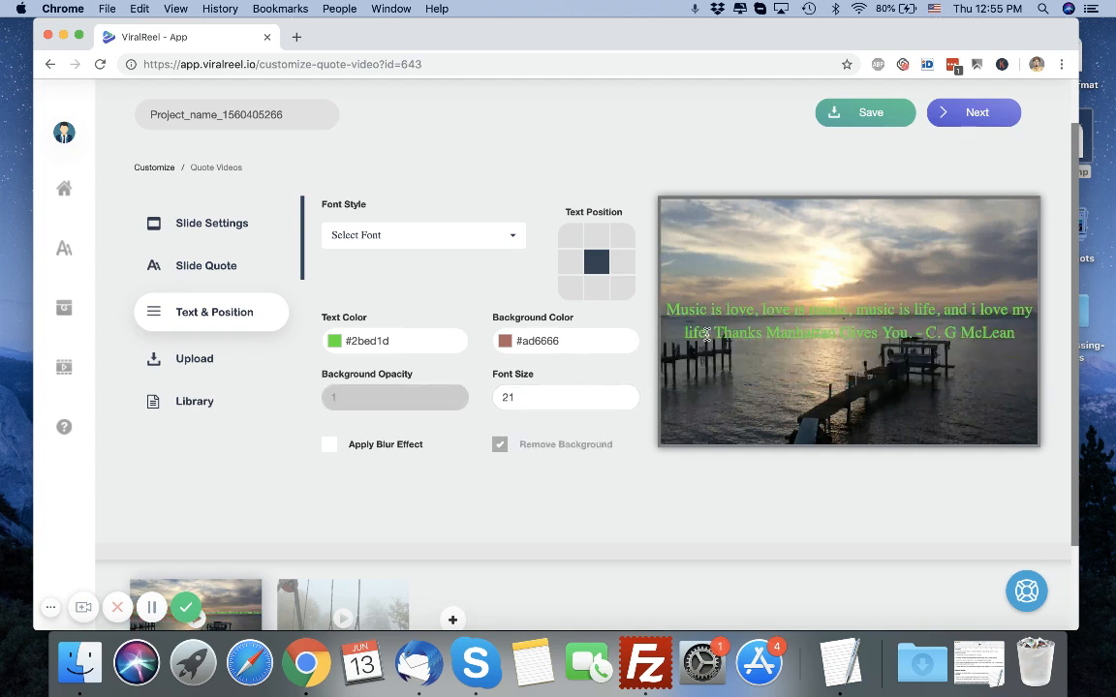
click(330, 445)
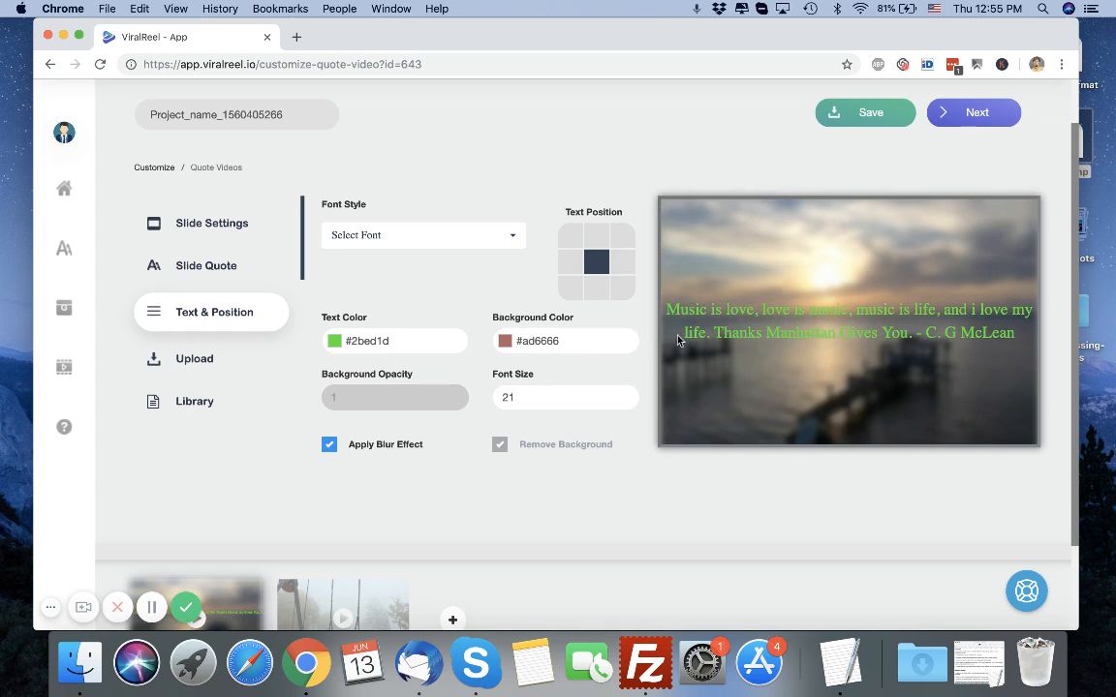
Try the quote text in several fonts, including Acme, Aclonica, Aquafina Script and Aldrich.
click(418, 235)
click(405, 346)
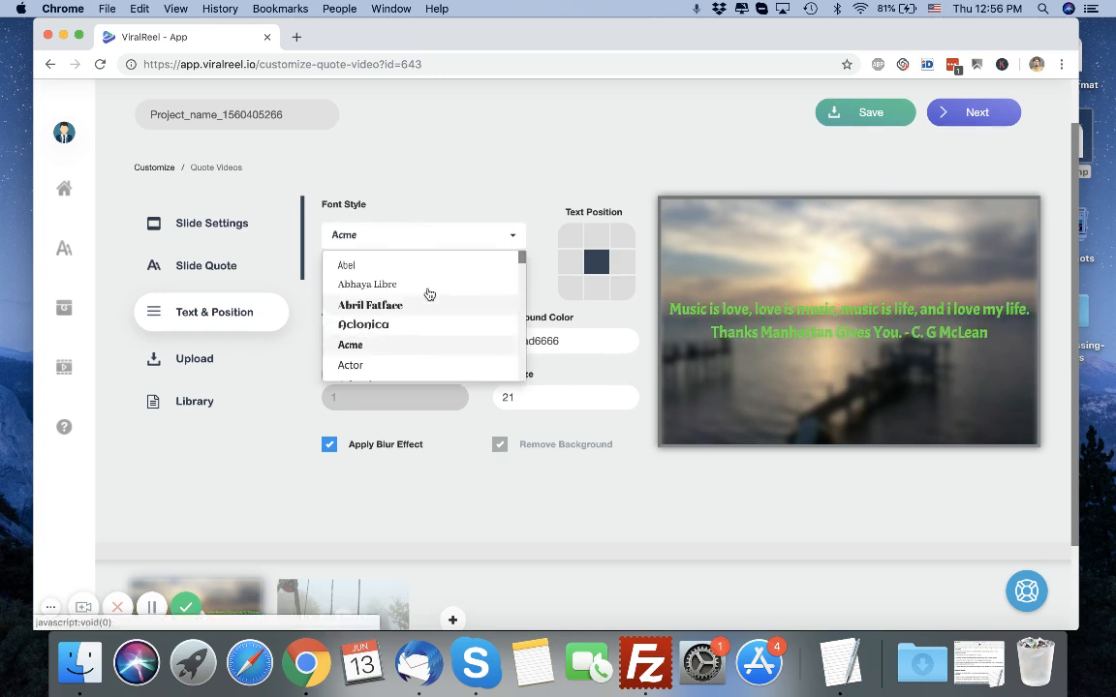
click(410, 324)
scroll(425, 343, down, 2)
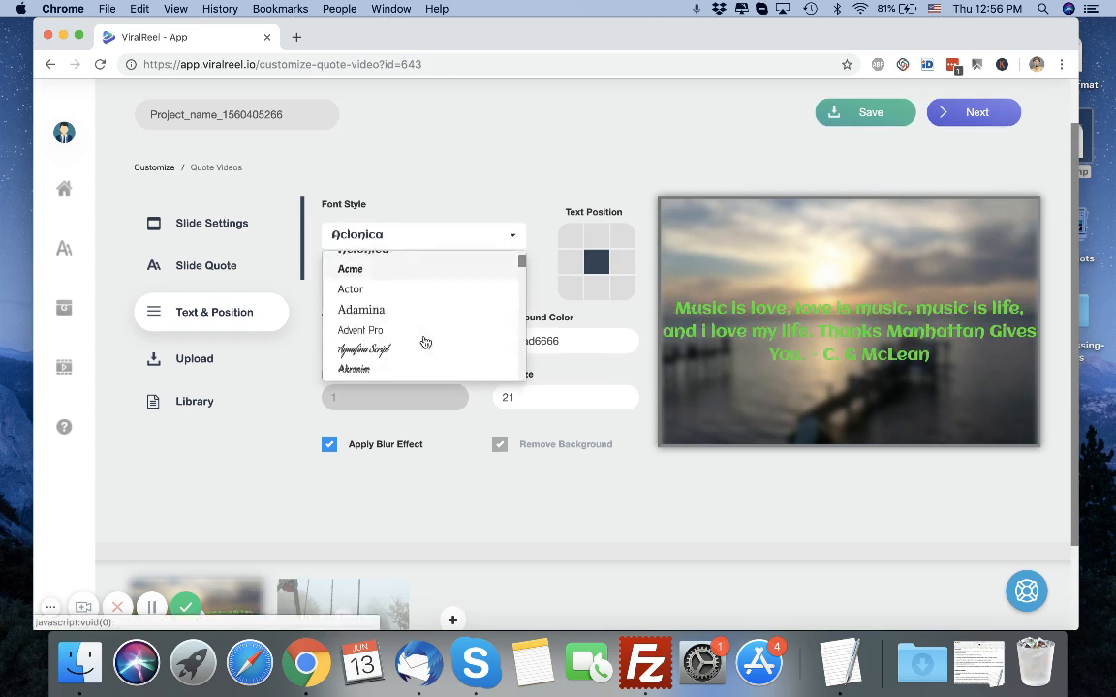
click(416, 349)
scroll(424, 332, down, 1)
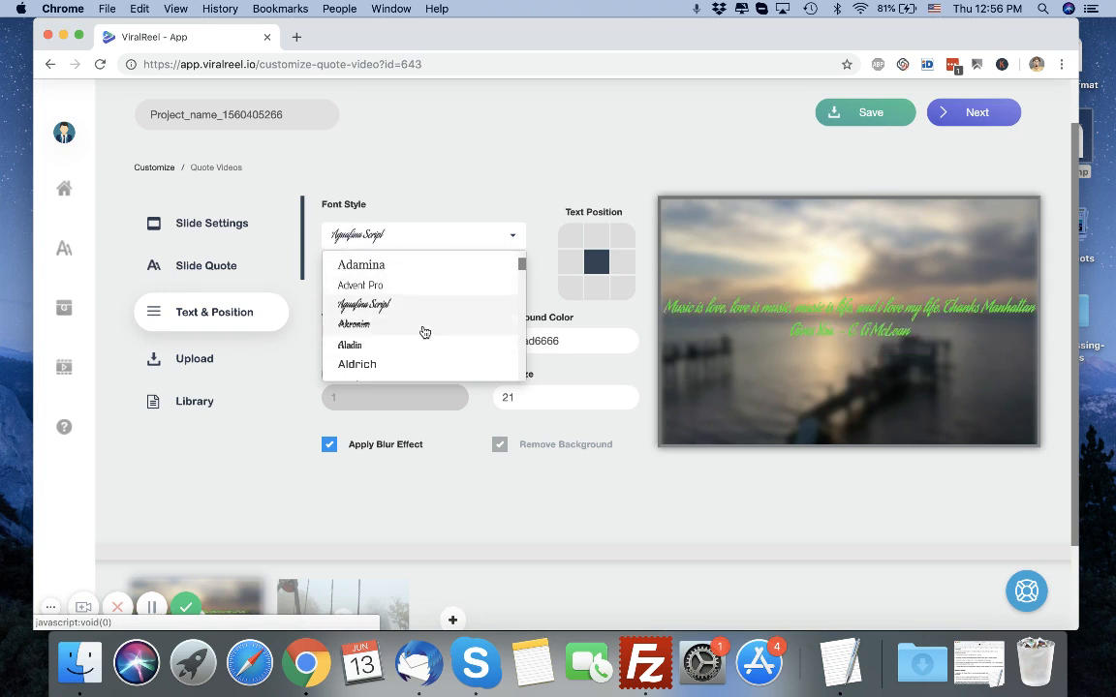
click(423, 325)
click(424, 345)
click(424, 361)
scroll(423, 361, down, 2)
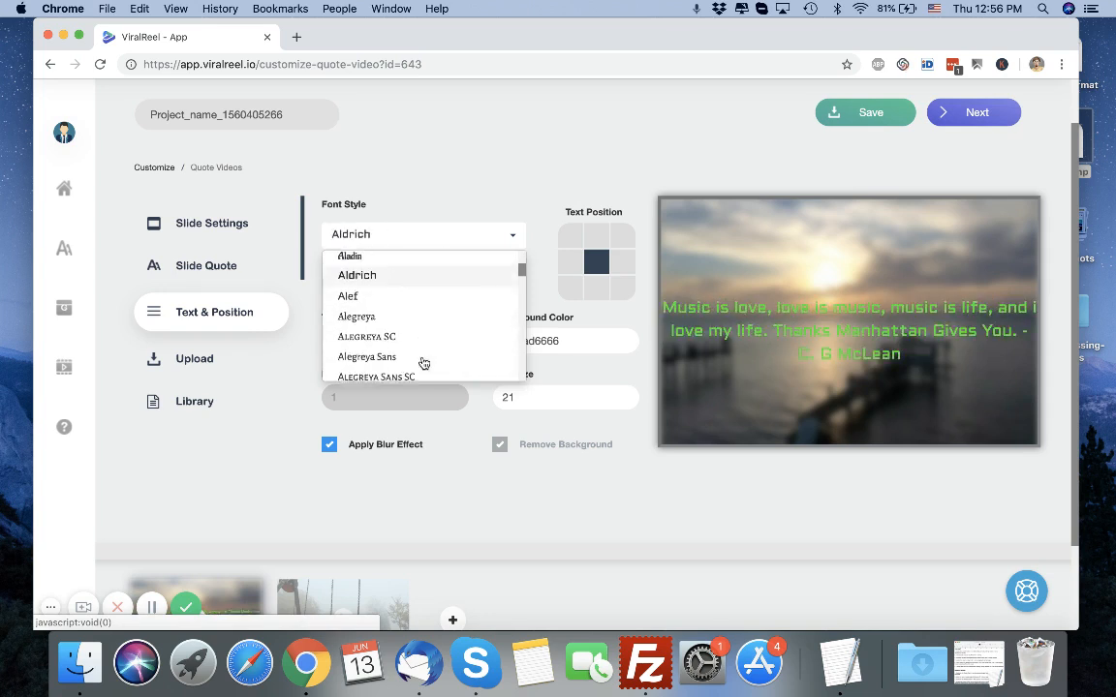
Try Alegreya Sans SC for the quote text, then set its font to Alfa Slab One.
click(423, 346)
click(430, 361)
scroll(431, 349, down, 2)
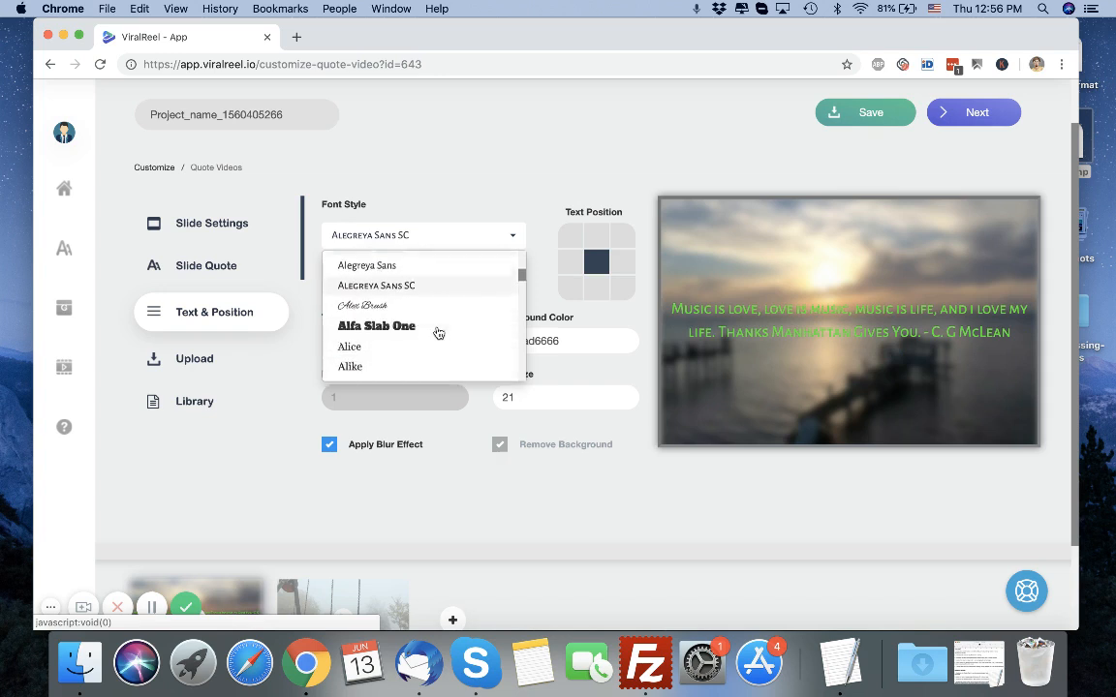
click(412, 316)
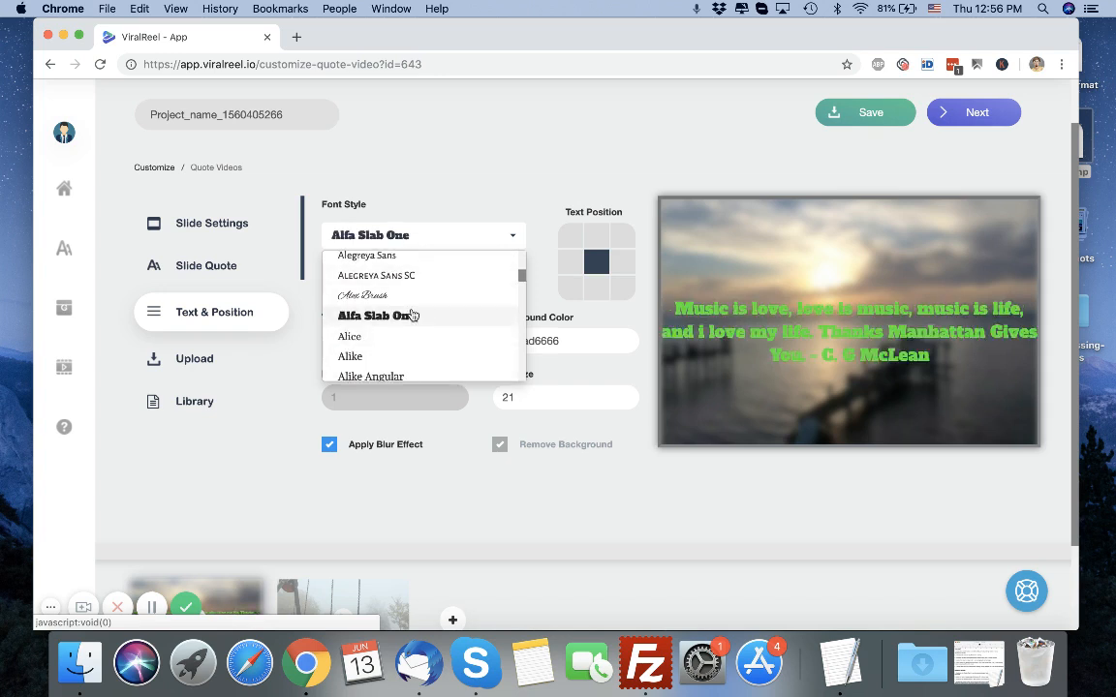
click(266, 410)
click(196, 316)
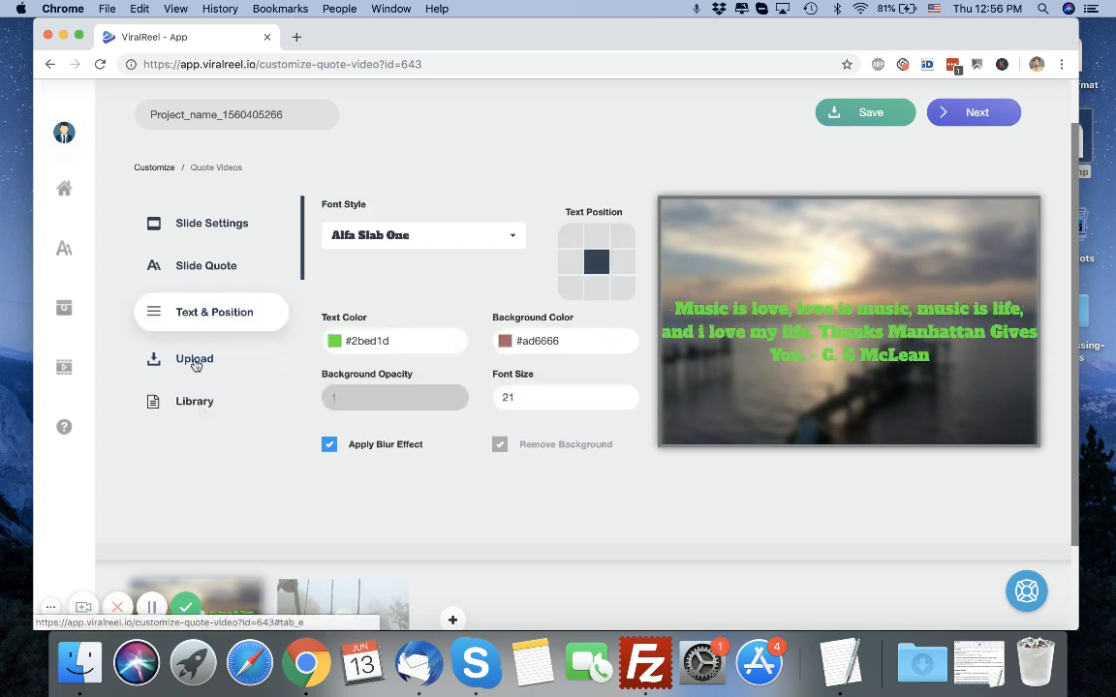
Look at the options for uploading custom media for the first slide.
click(193, 359)
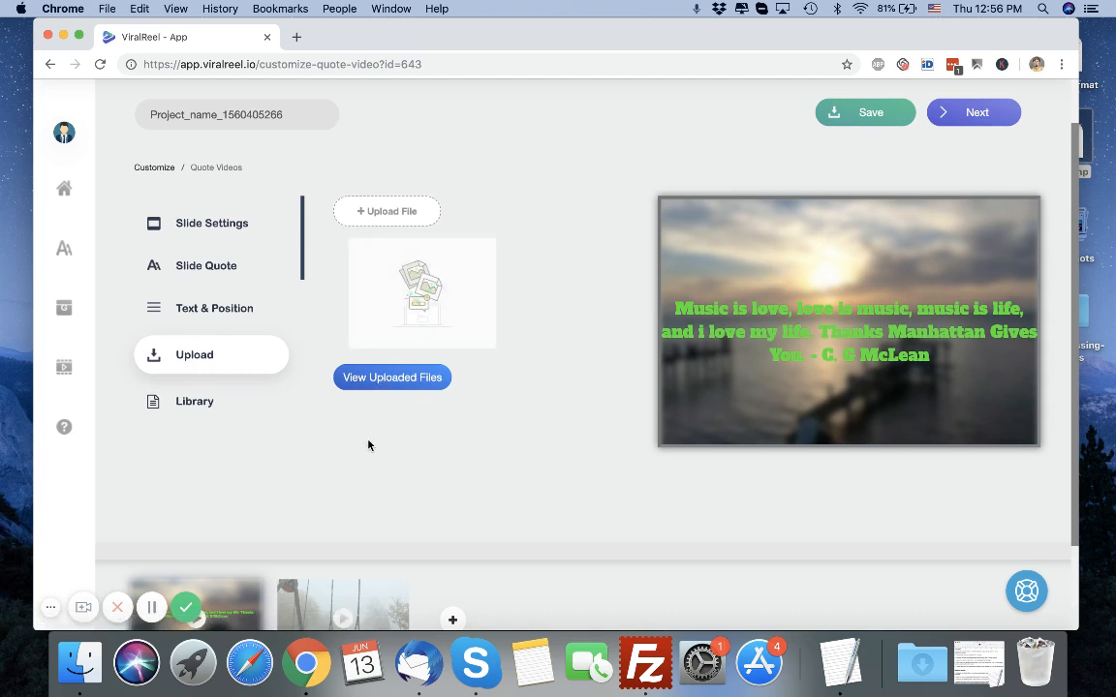
scroll(368, 445, down, 2)
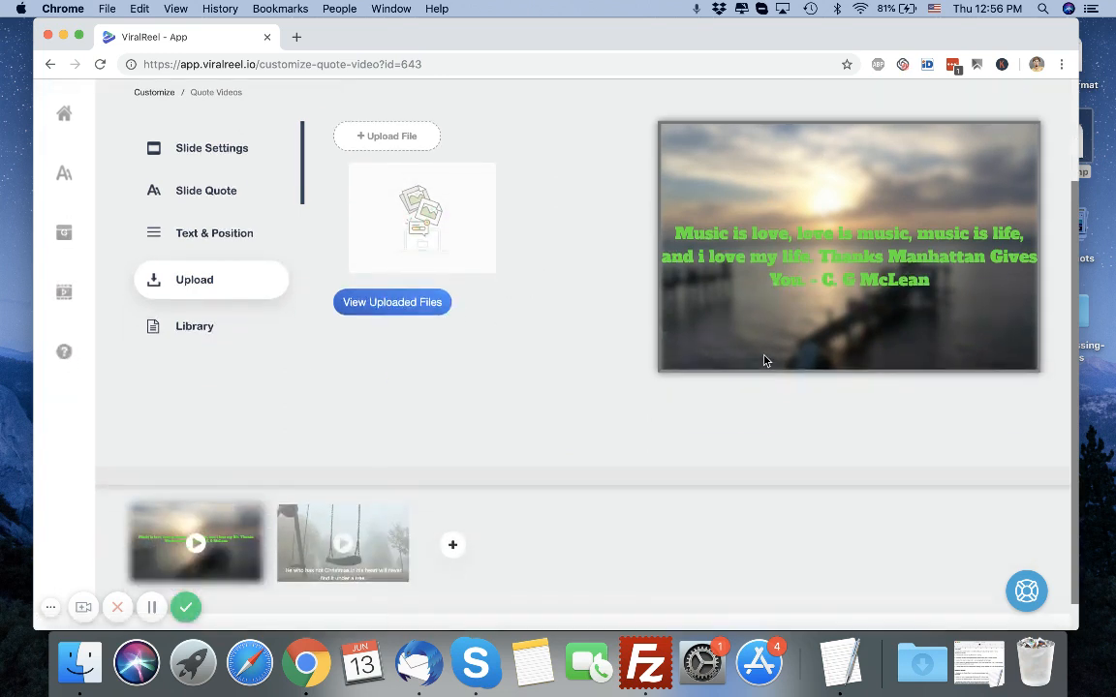
scroll(636, 345, up, 3)
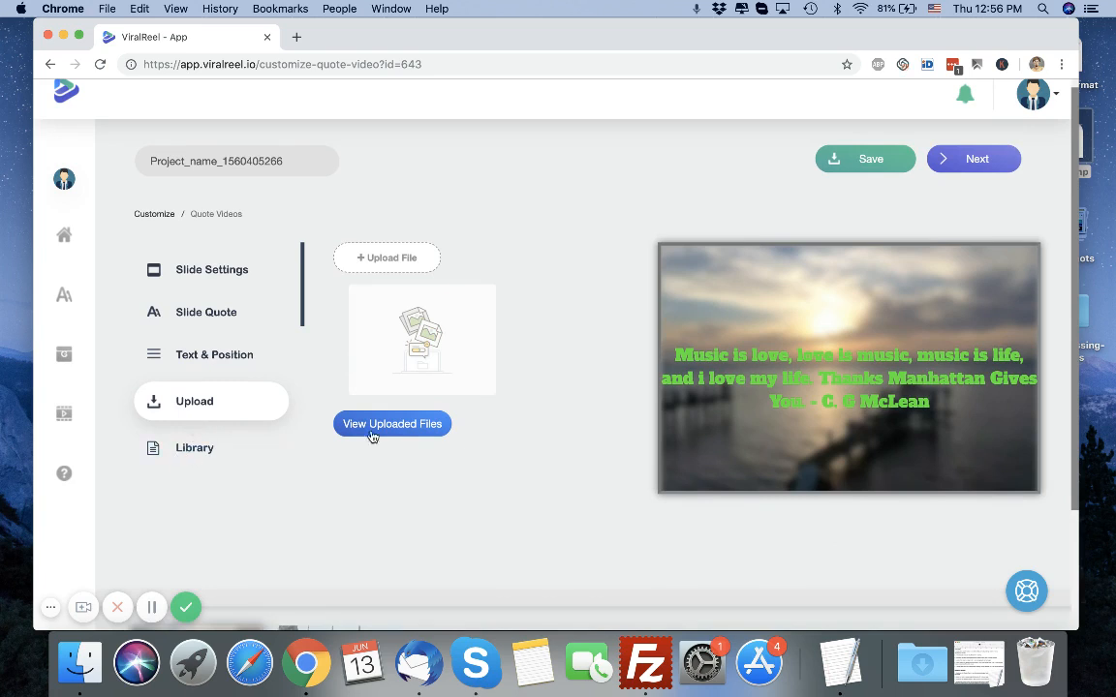
Search the media library for "nature" and browse the image results for a slide background.
click(205, 454)
click(438, 264)
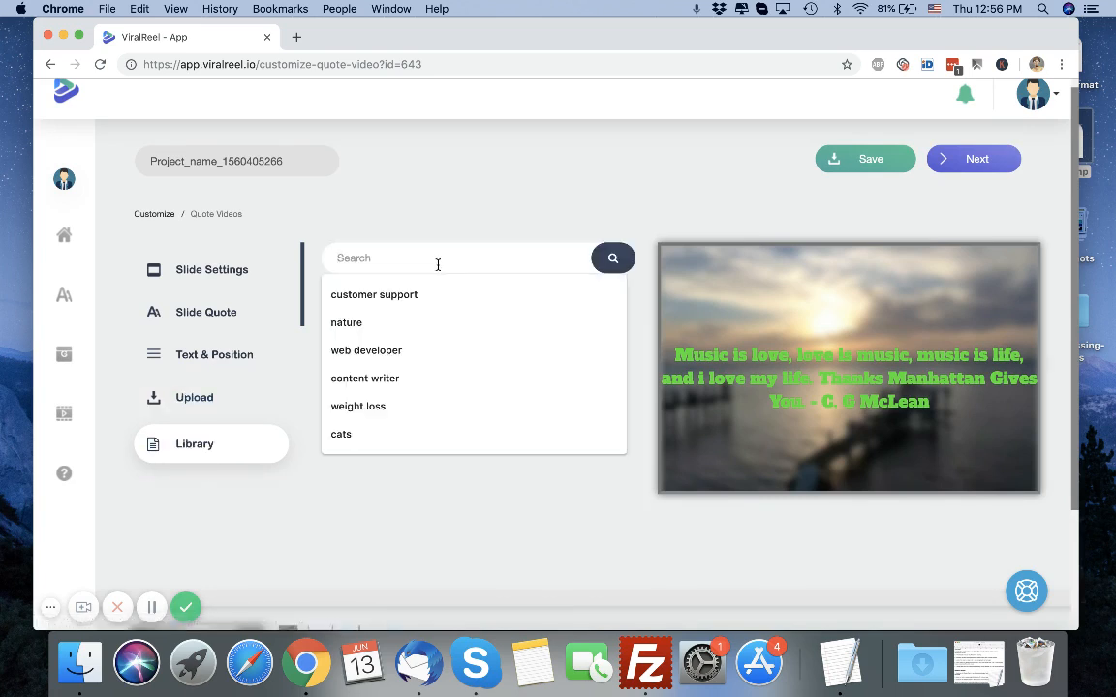
click(445, 262)
click(448, 250)
text(nature)
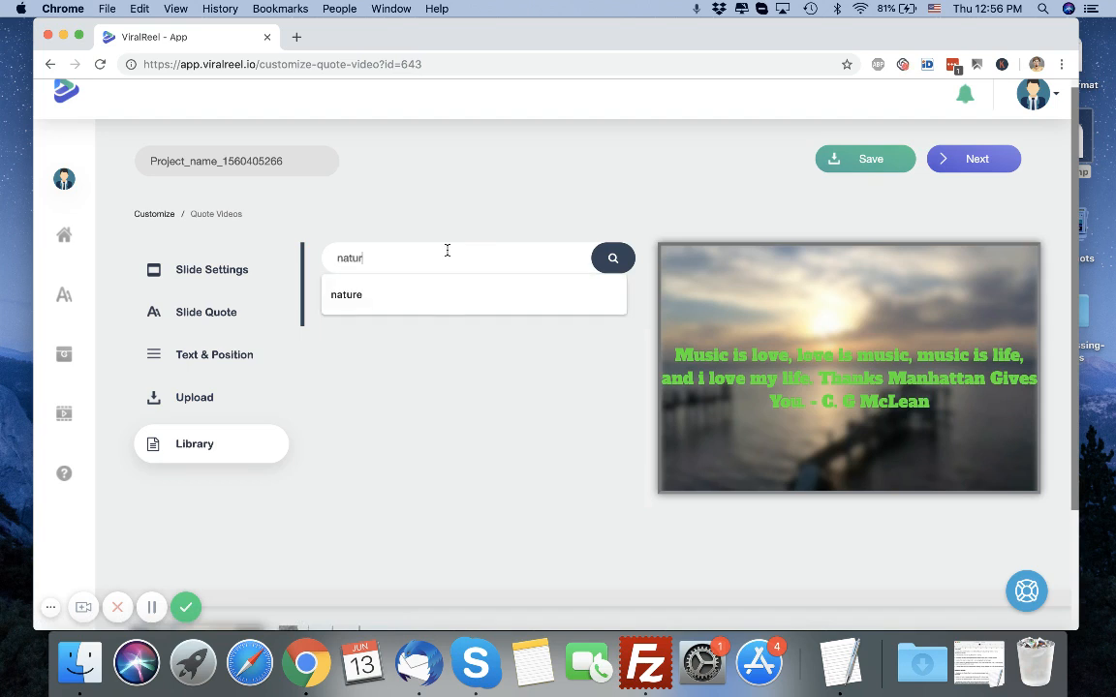
click(599, 262)
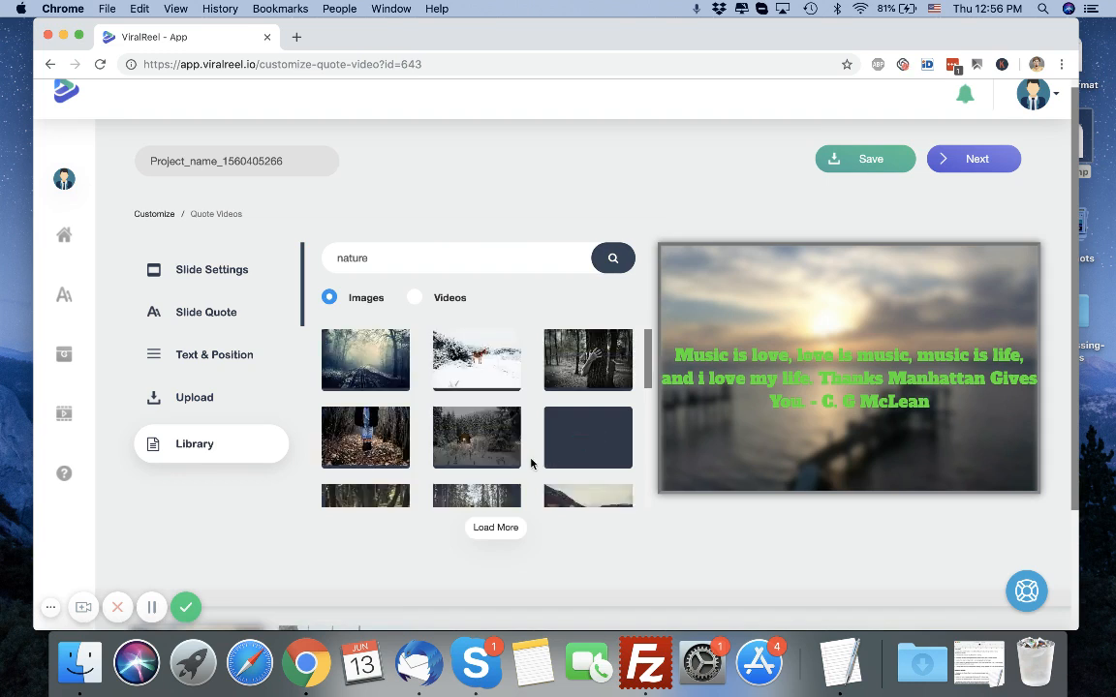
scroll(601, 451, down, 5)
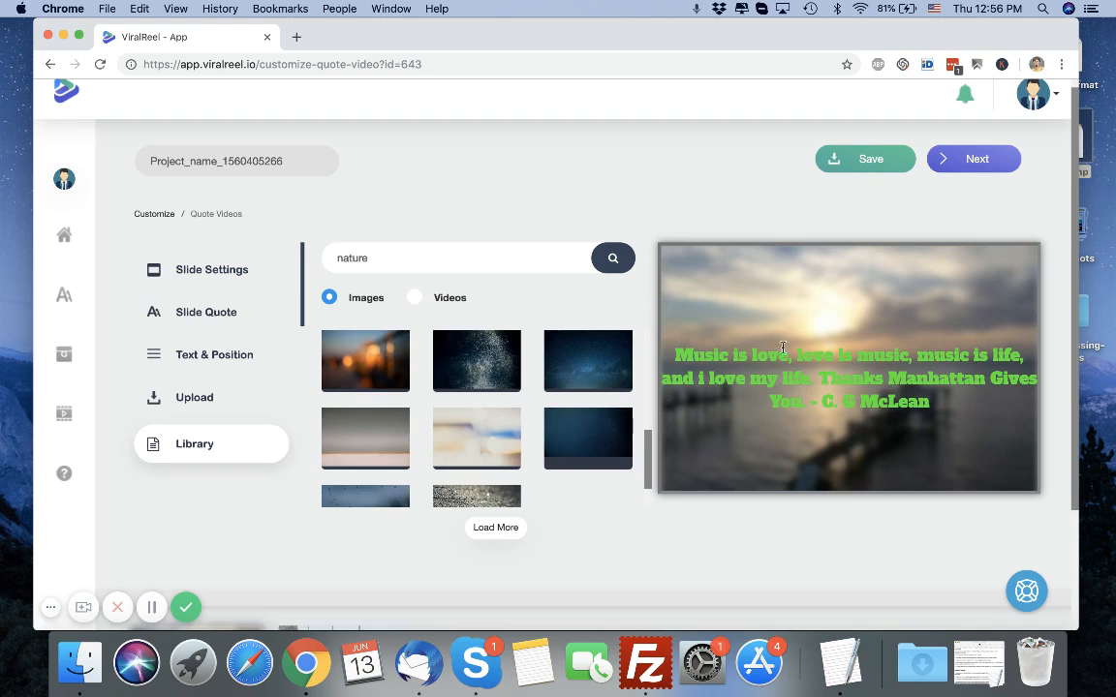
scroll(453, 407, down, 2)
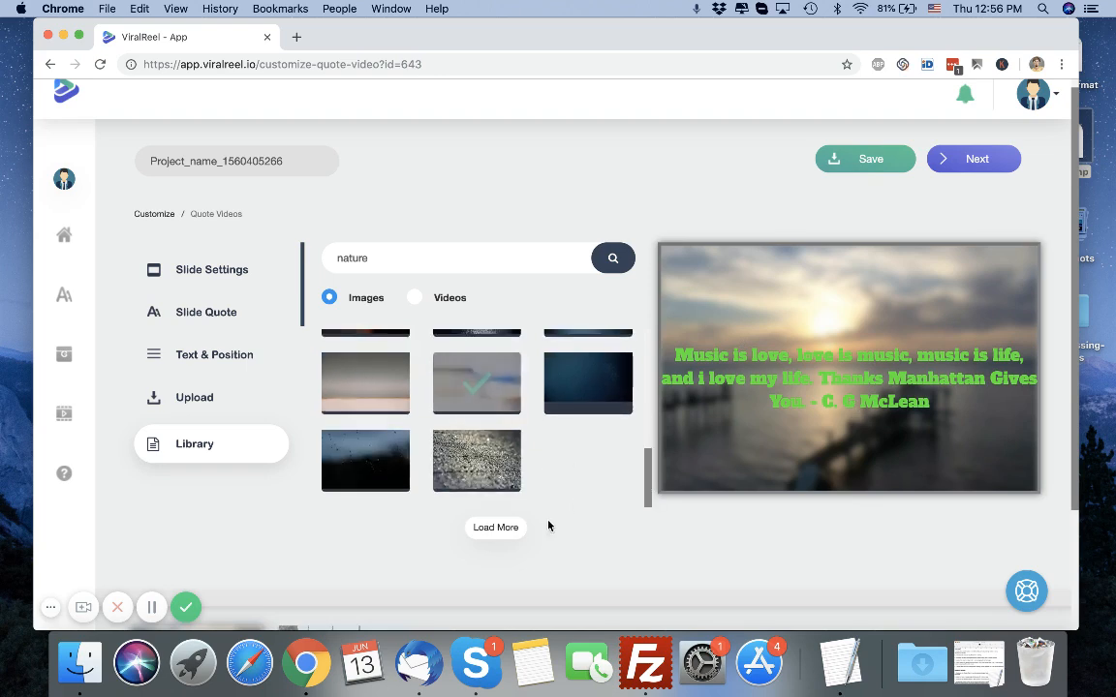
scroll(853, 306, down, 2)
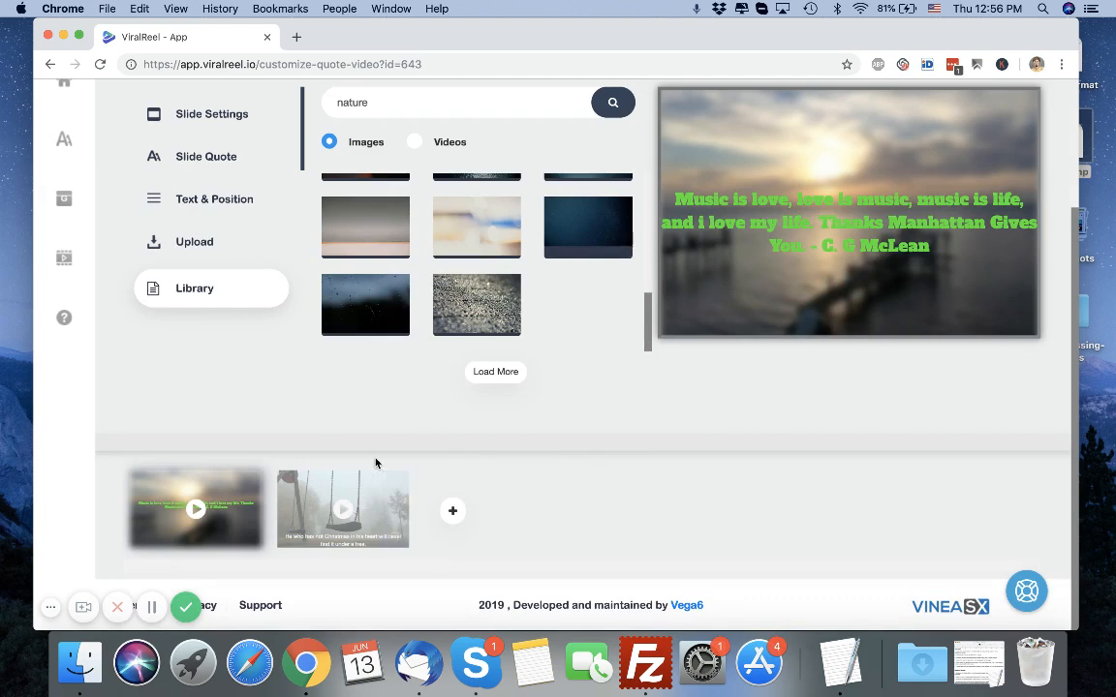
scroll(376, 463, up, 2)
scroll(498, 491, down, 2)
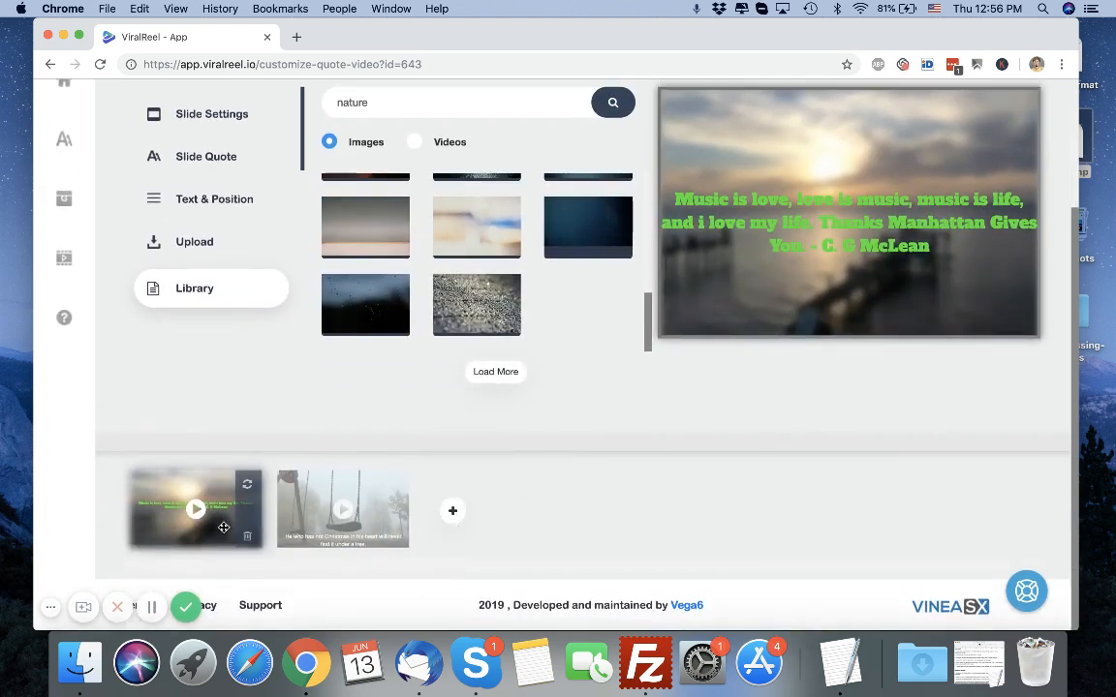
Select the second slide, the swing image, and move its quote text to the center.
click(321, 498)
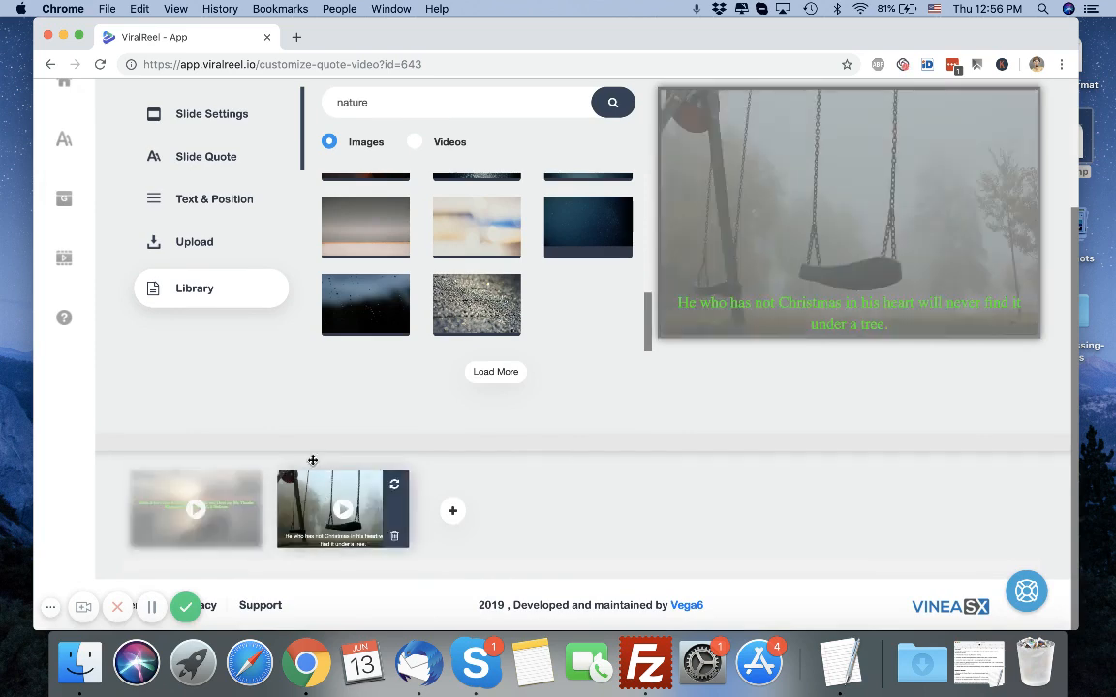
scroll(313, 336, up, 3)
click(279, 250)
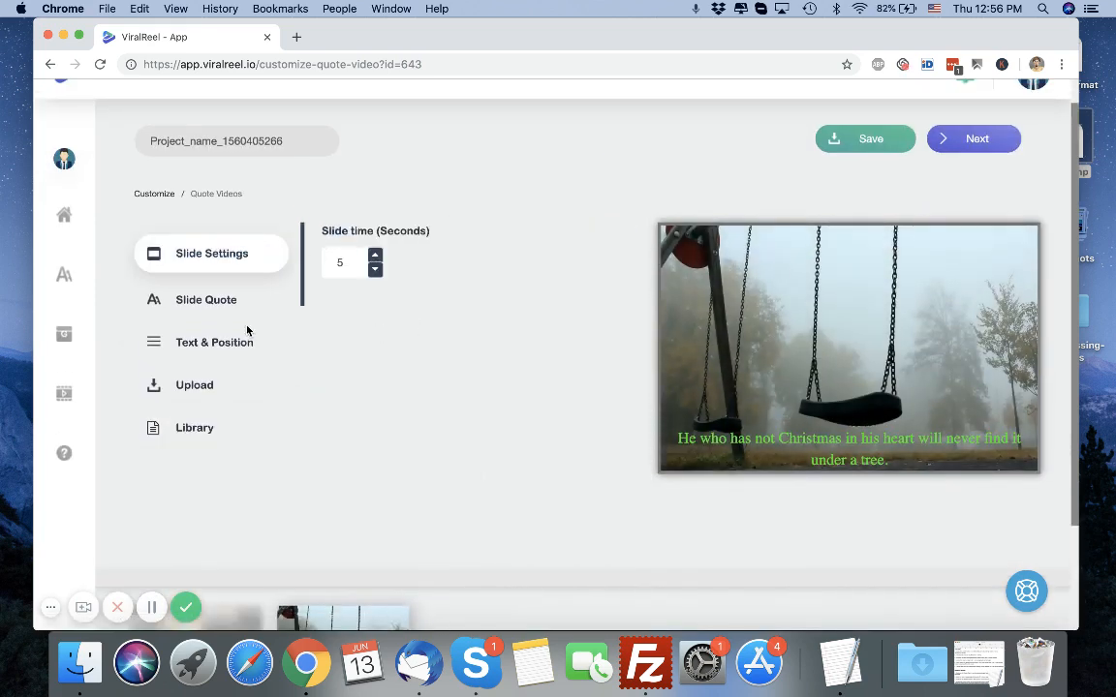
click(213, 299)
click(180, 344)
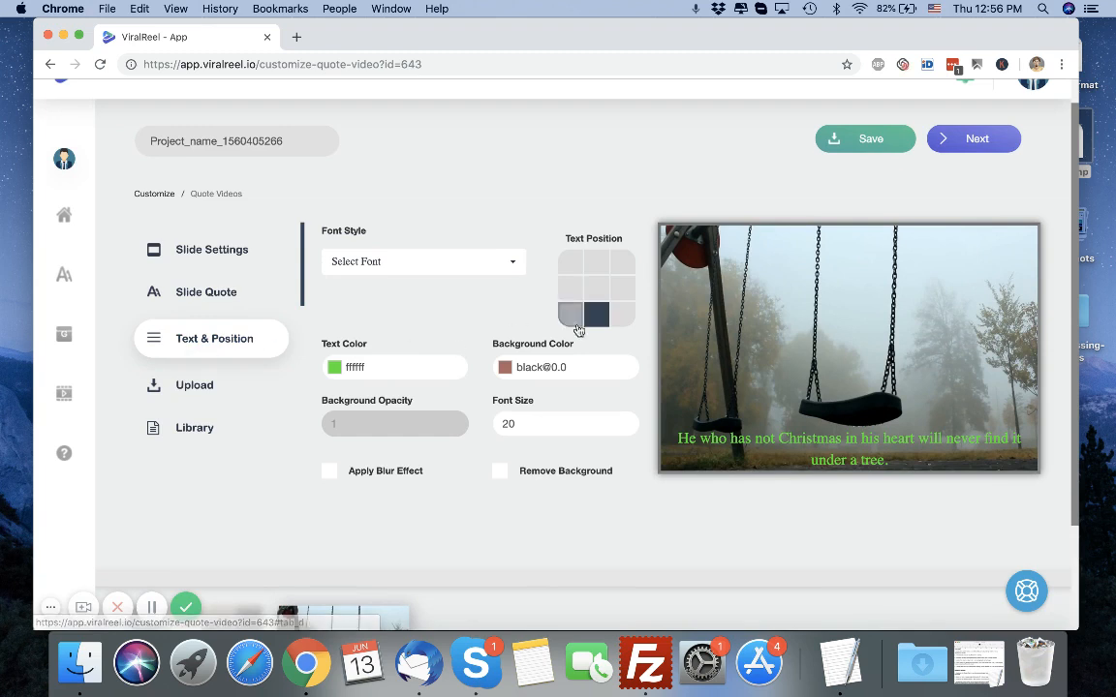
click(596, 287)
Review the available quotes and the media library images for the second slide.
click(193, 294)
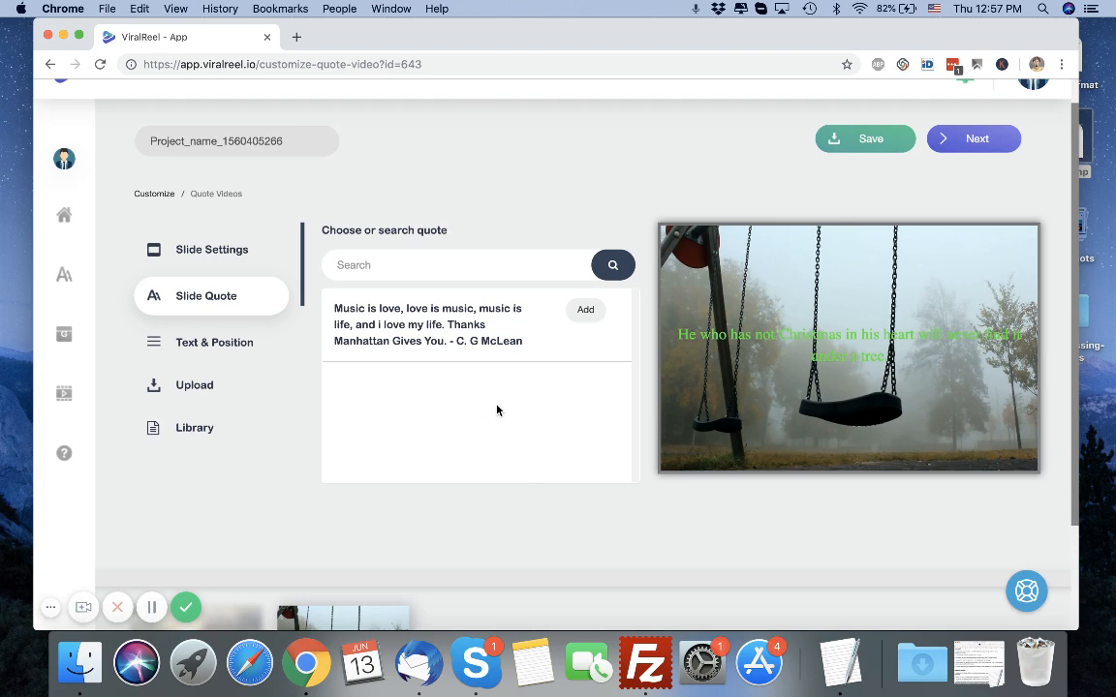
scroll(497, 411, down, 2)
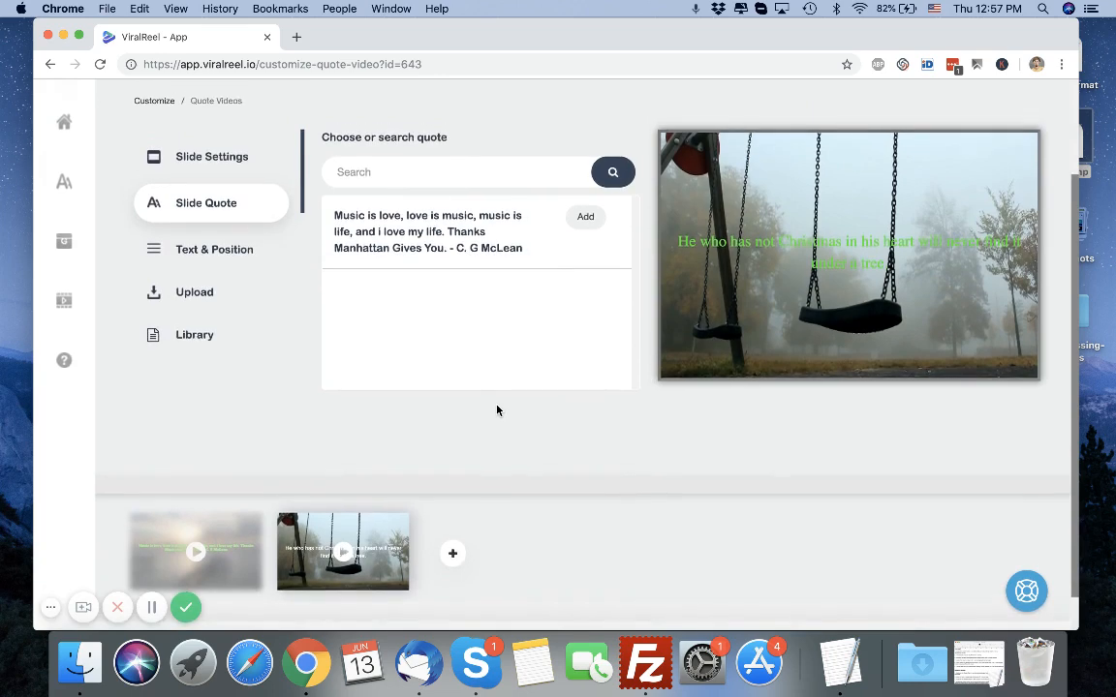
scroll(465, 407, up, 1)
click(247, 399)
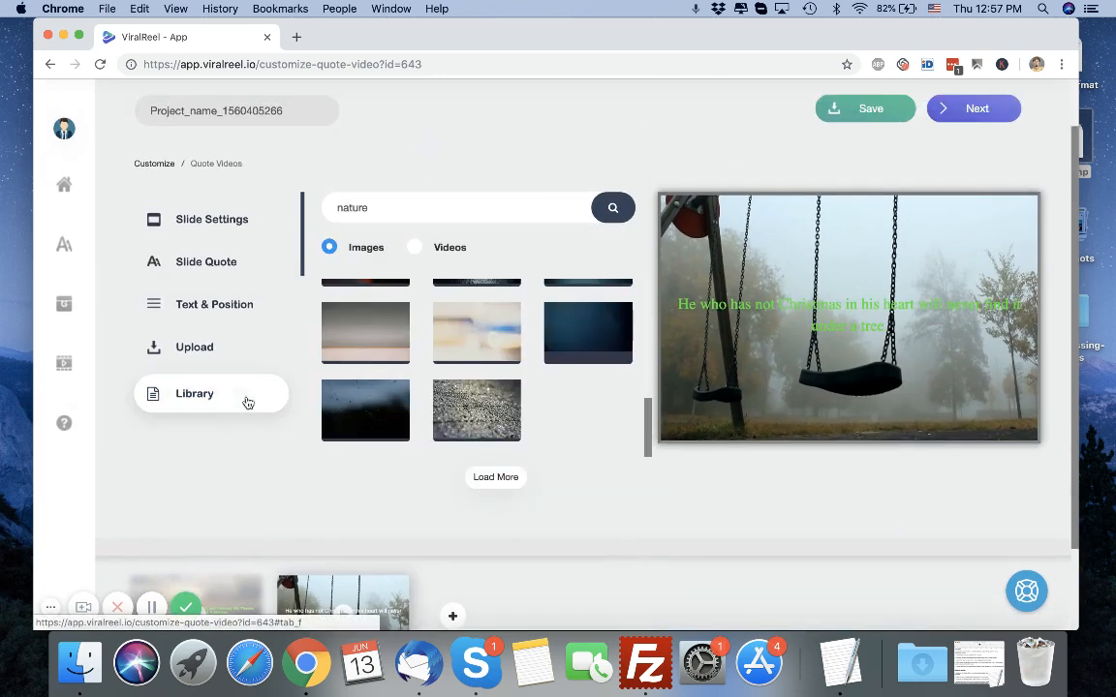
scroll(593, 504, down, 2)
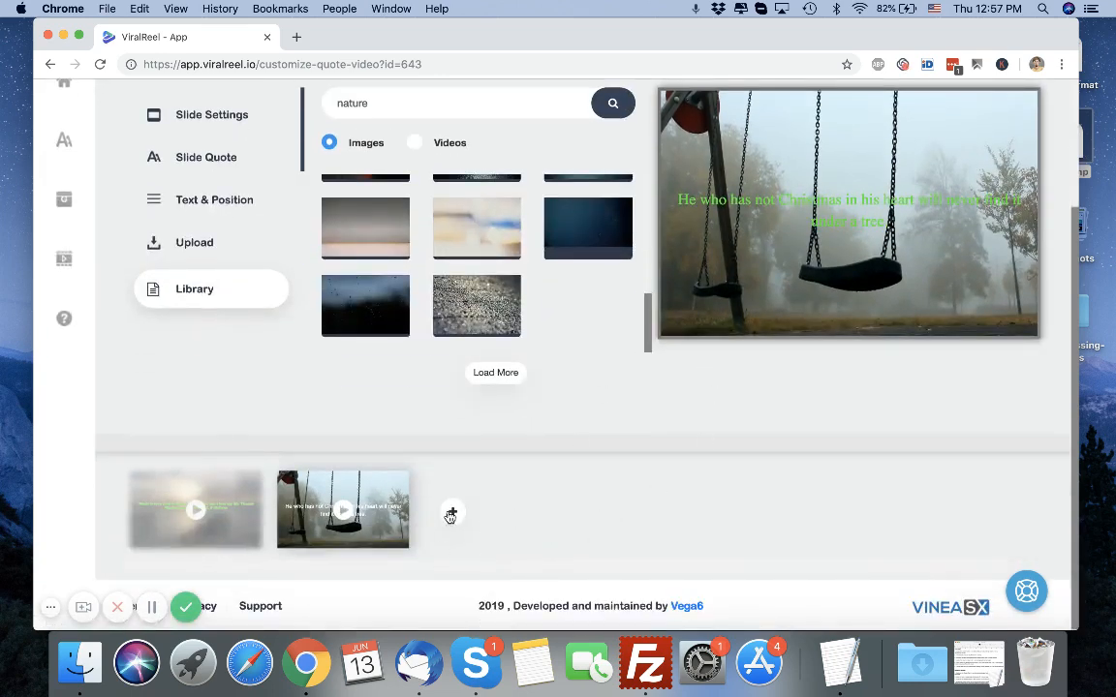
scroll(480, 434, up, 4)
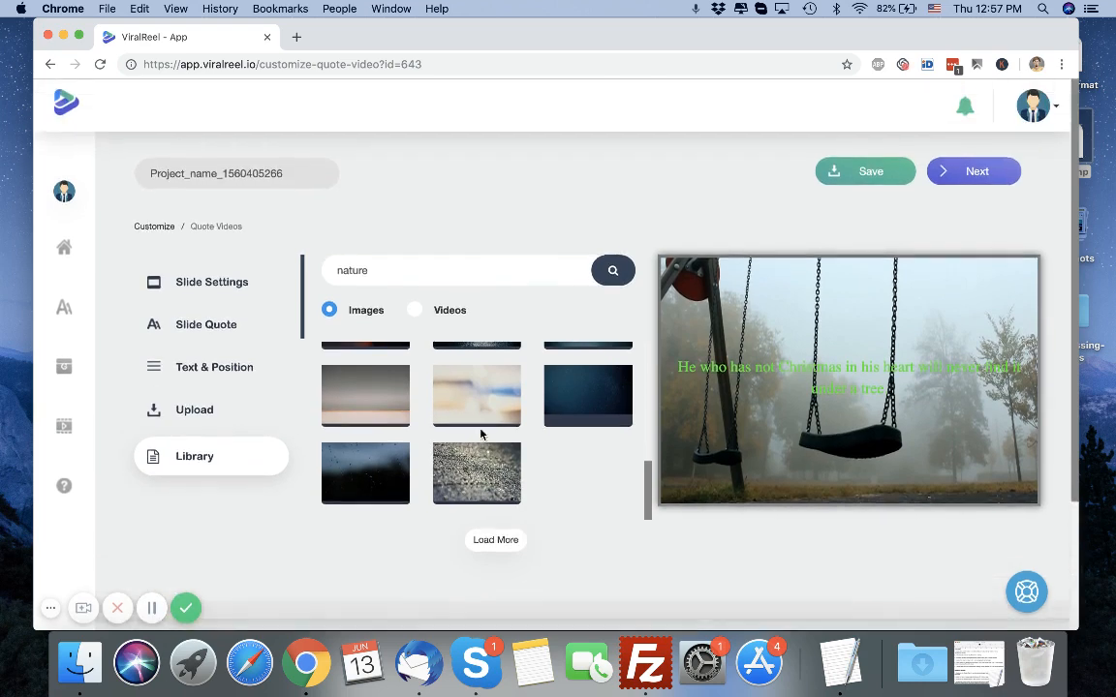
Proceed to the logo stage, set the watermark position to the lower-right corner, and view the upload section.
click(977, 179)
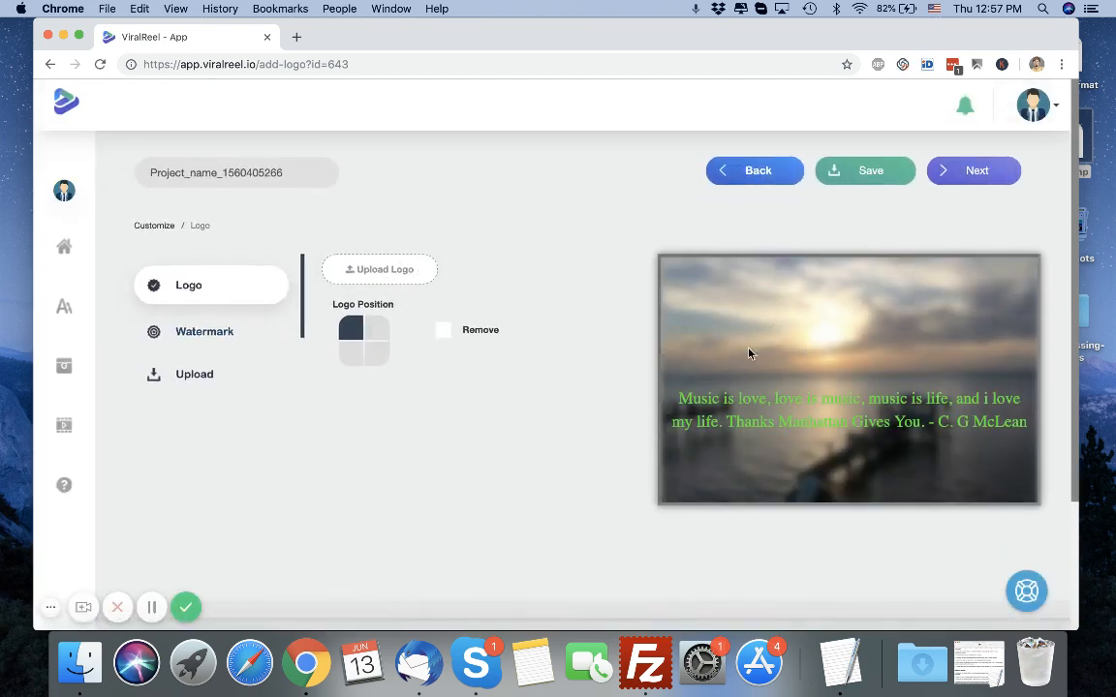
click(180, 331)
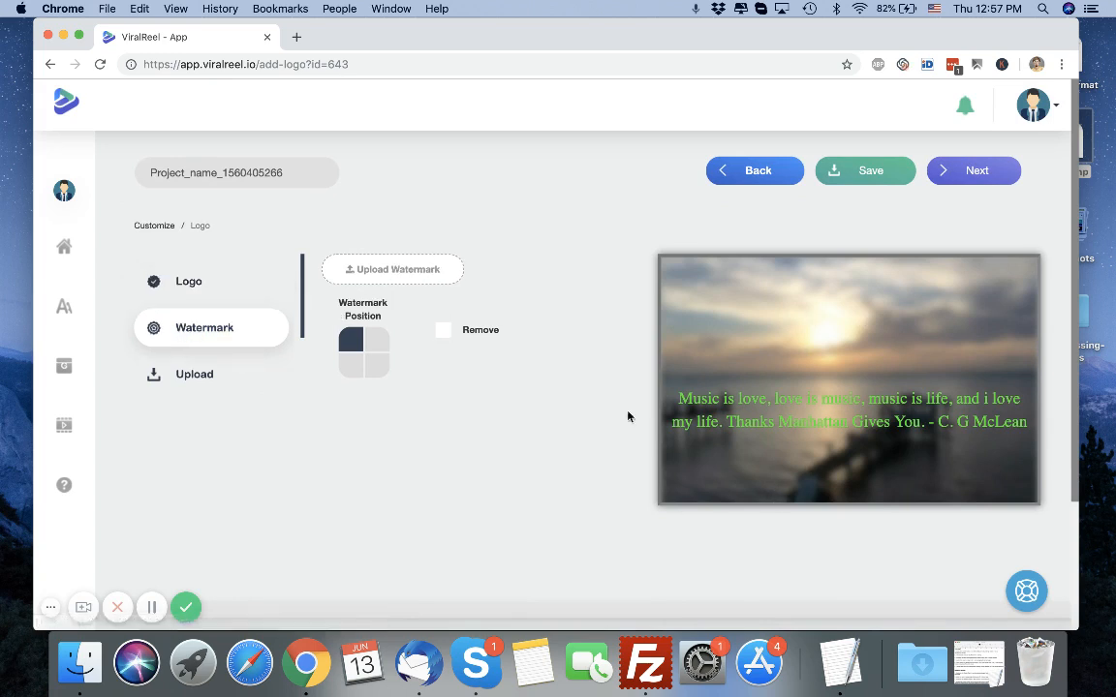
click(376, 364)
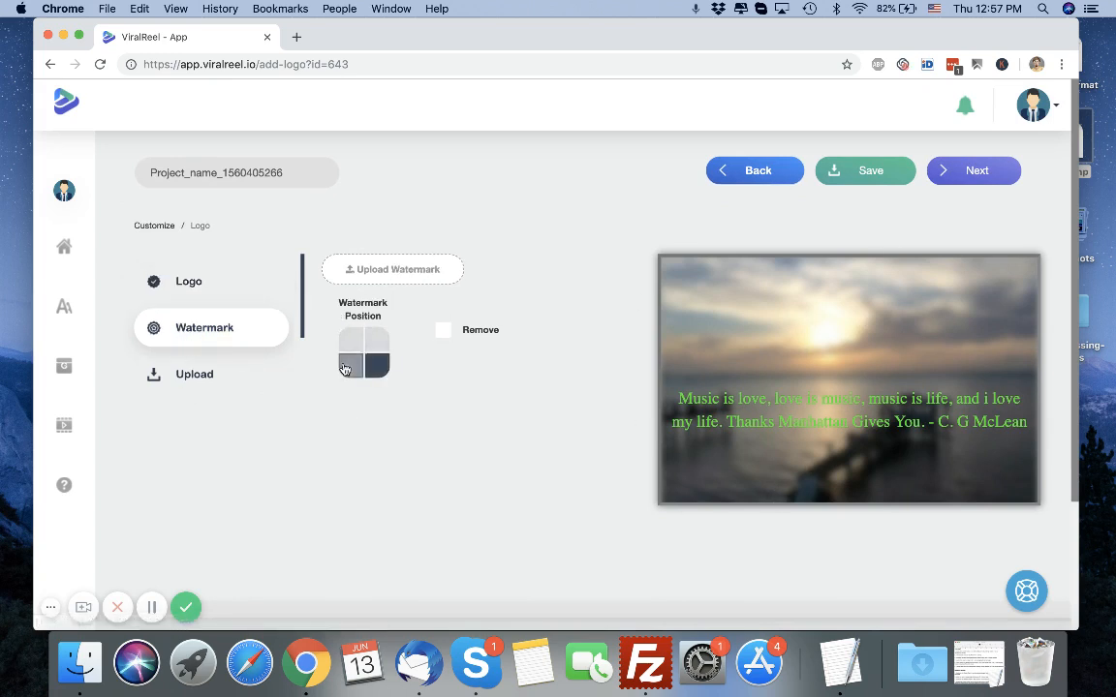
click(202, 377)
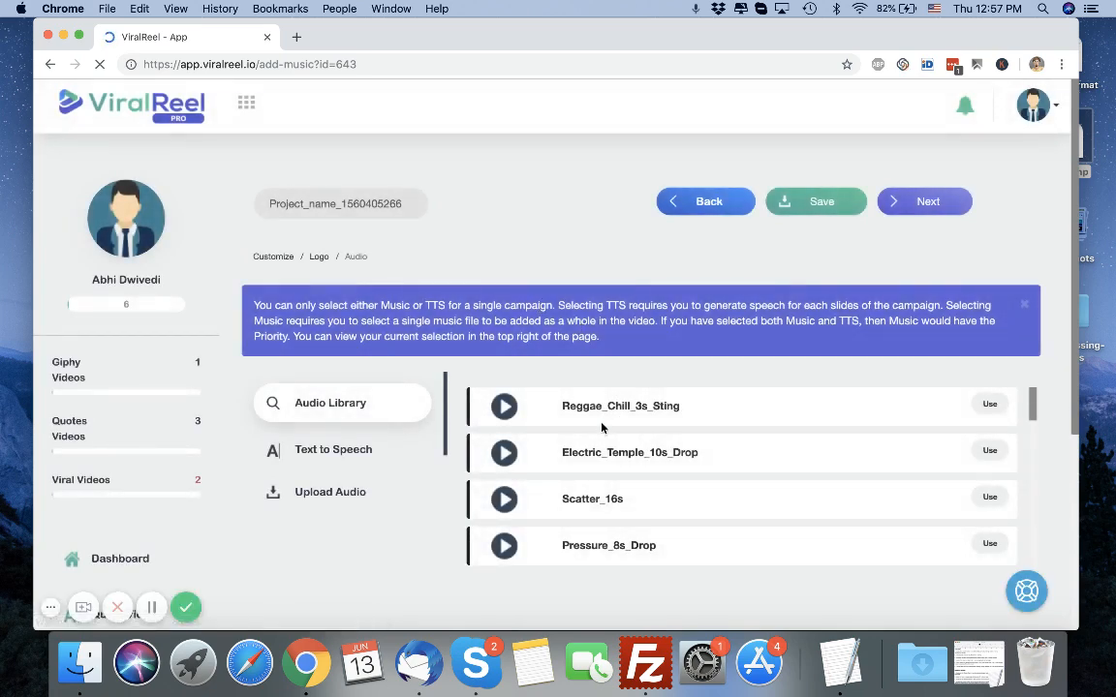
Browse the audio library's music tracks down to the end of the list.
click(373, 504)
scroll(373, 505, down, 2)
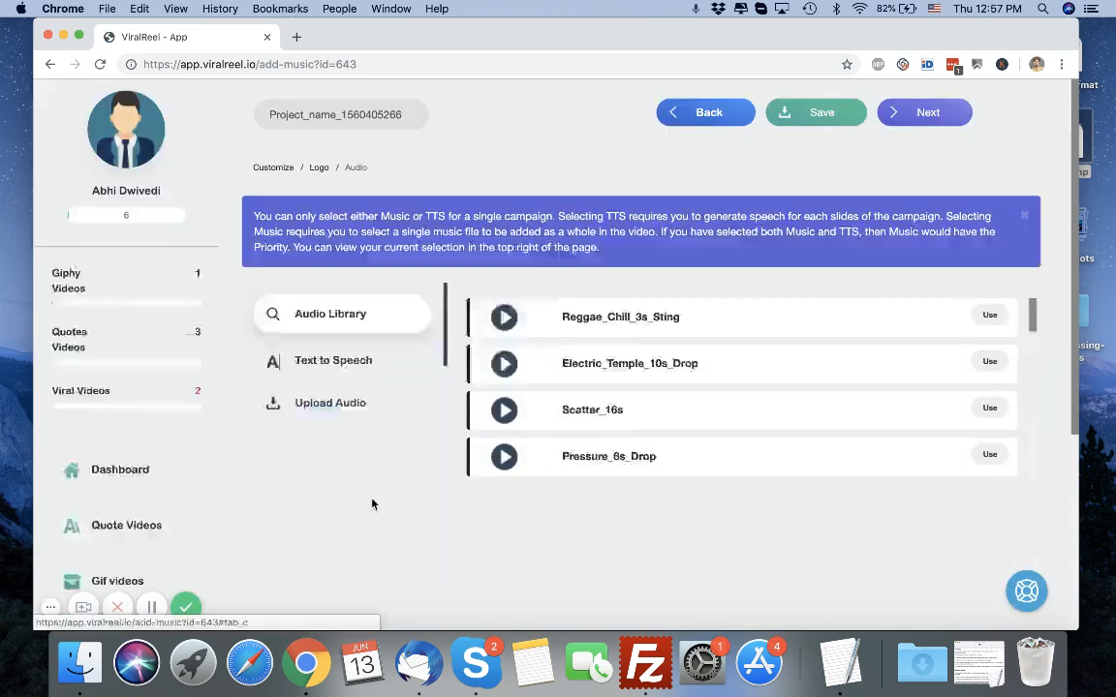
scroll(542, 373, down, 15)
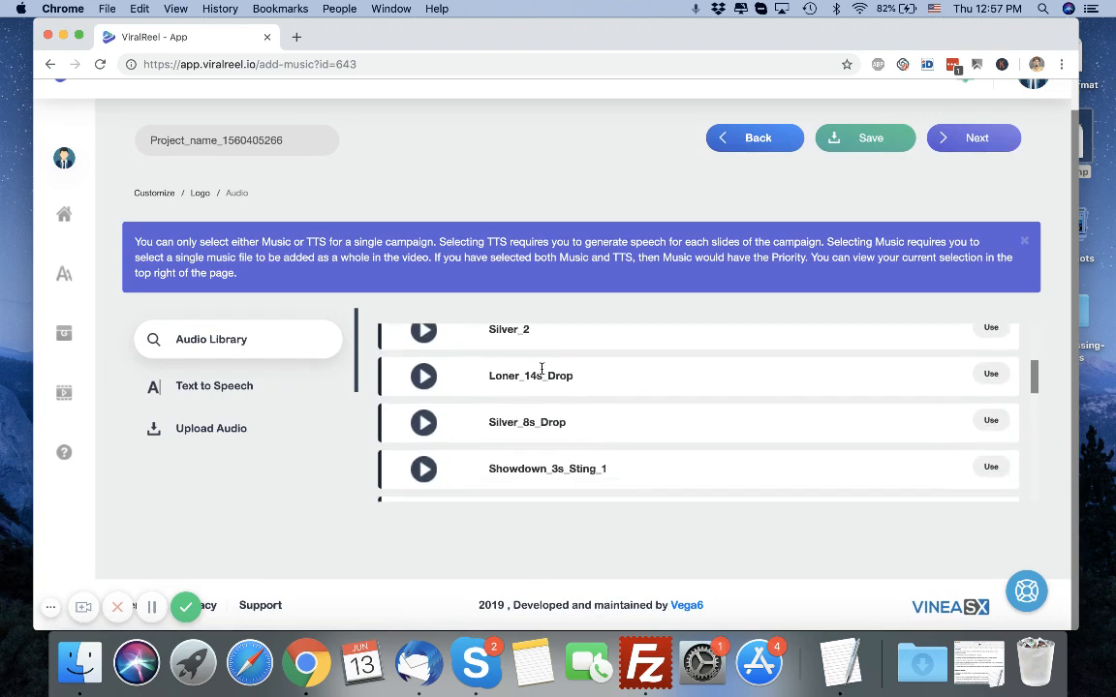
scroll(542, 368, down, 3)
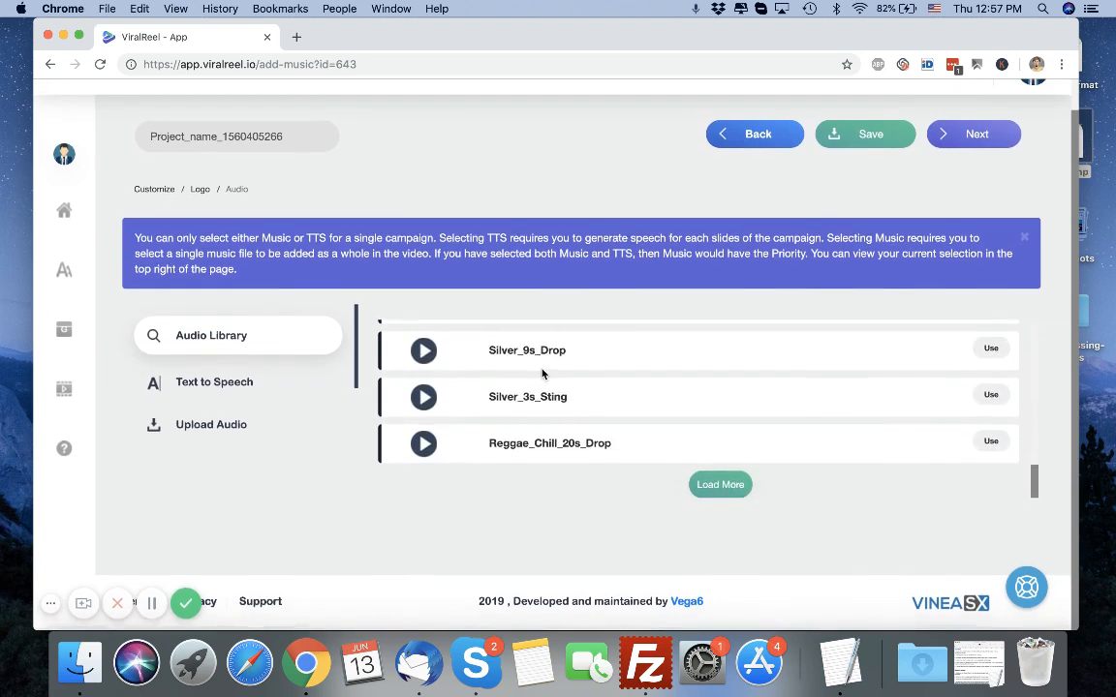
Review the audio upload section and the text-to-speech options for the first slide, including the available languages and the speech text field.
click(213, 428)
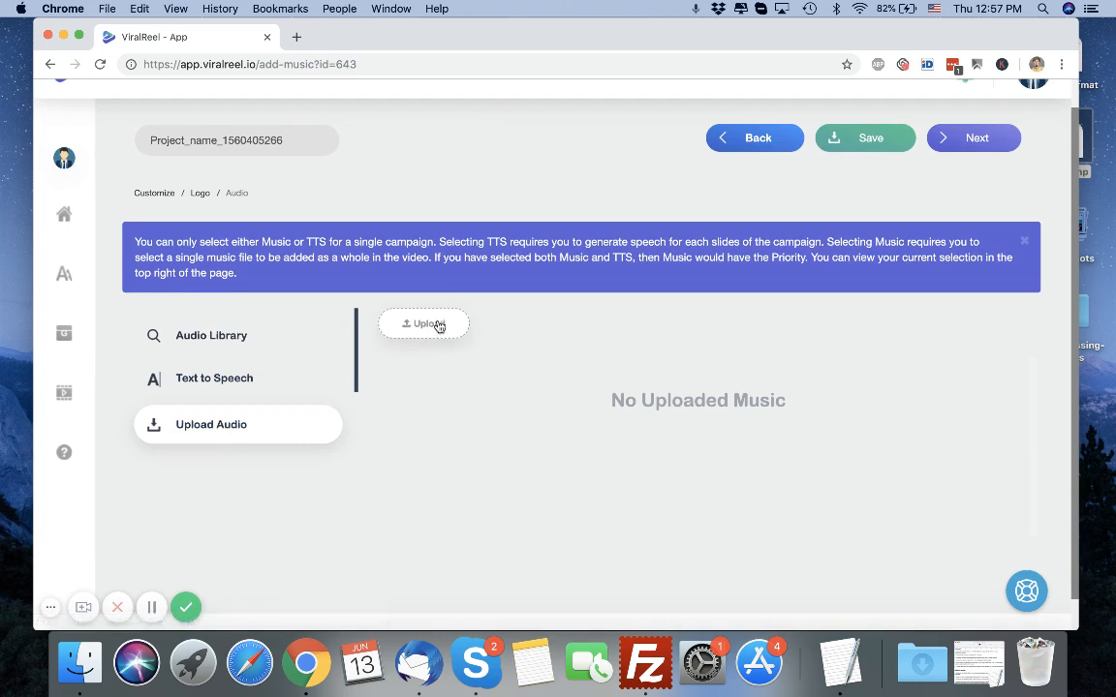
click(291, 379)
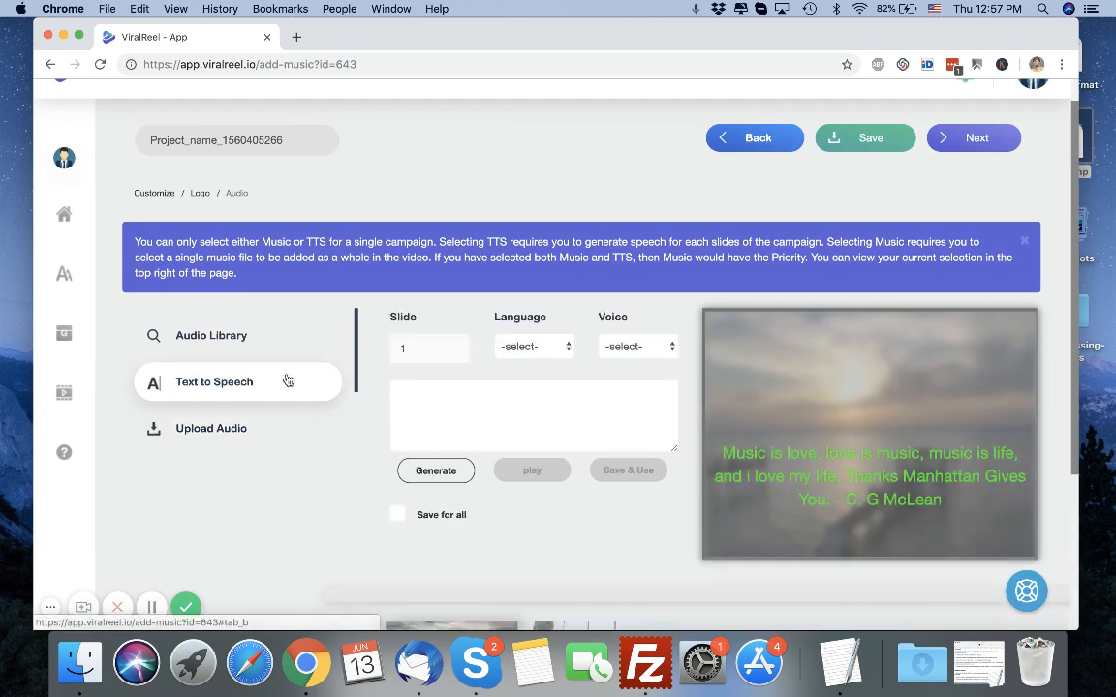
click(530, 350)
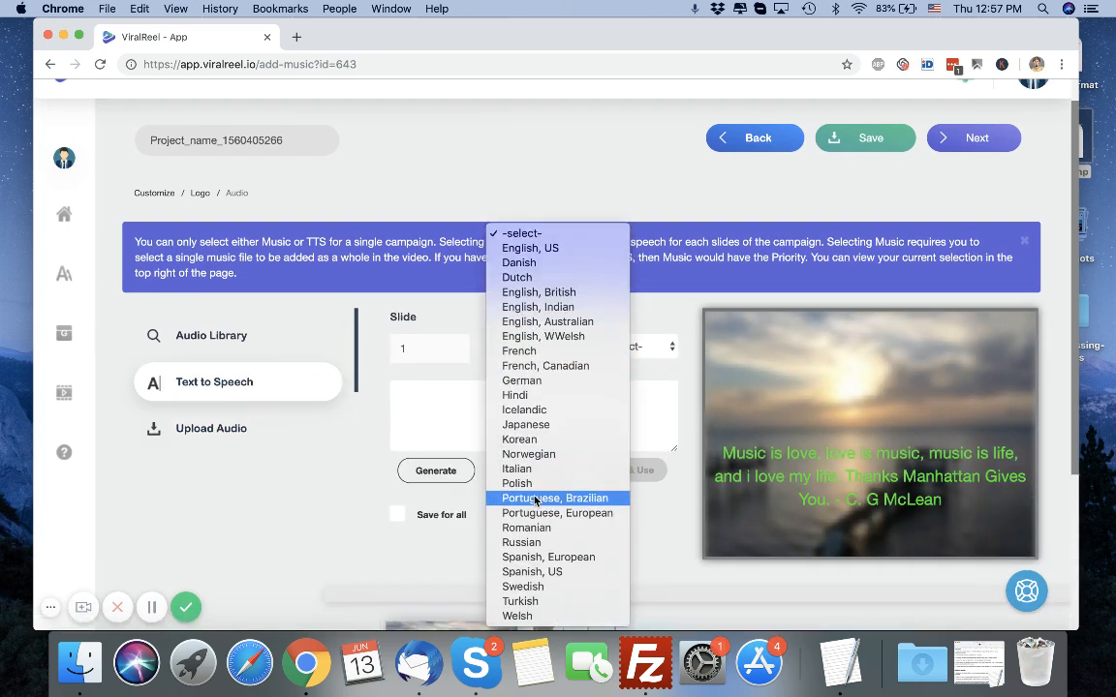
click(467, 540)
scroll(475, 494, down, 5)
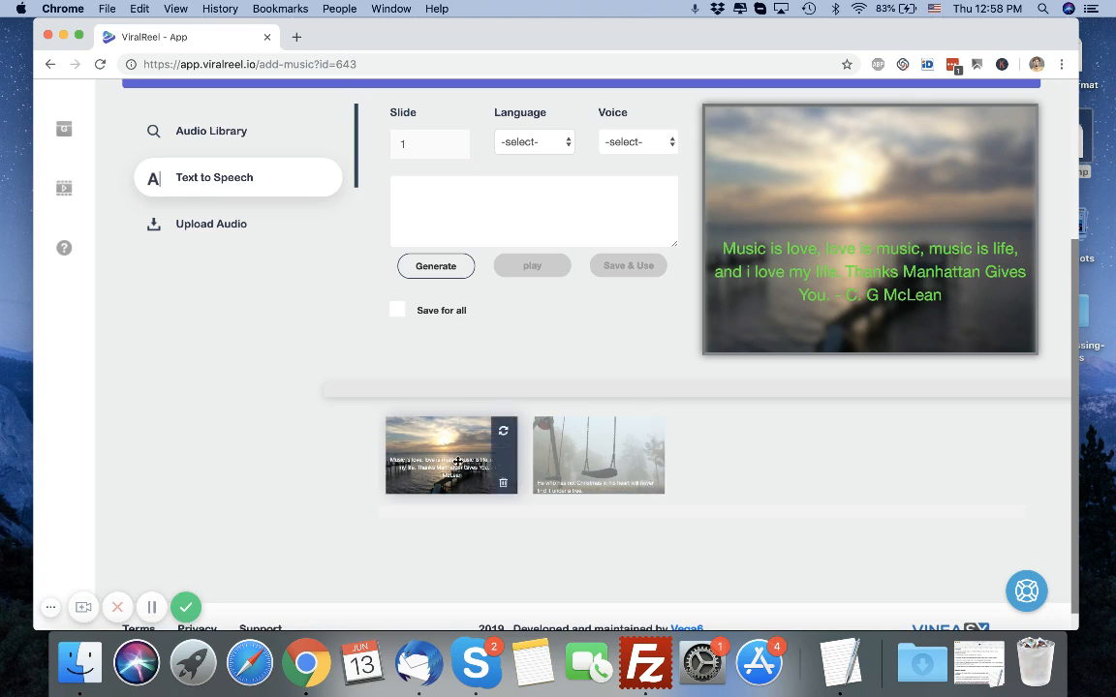
scroll(520, 355, up, 2)
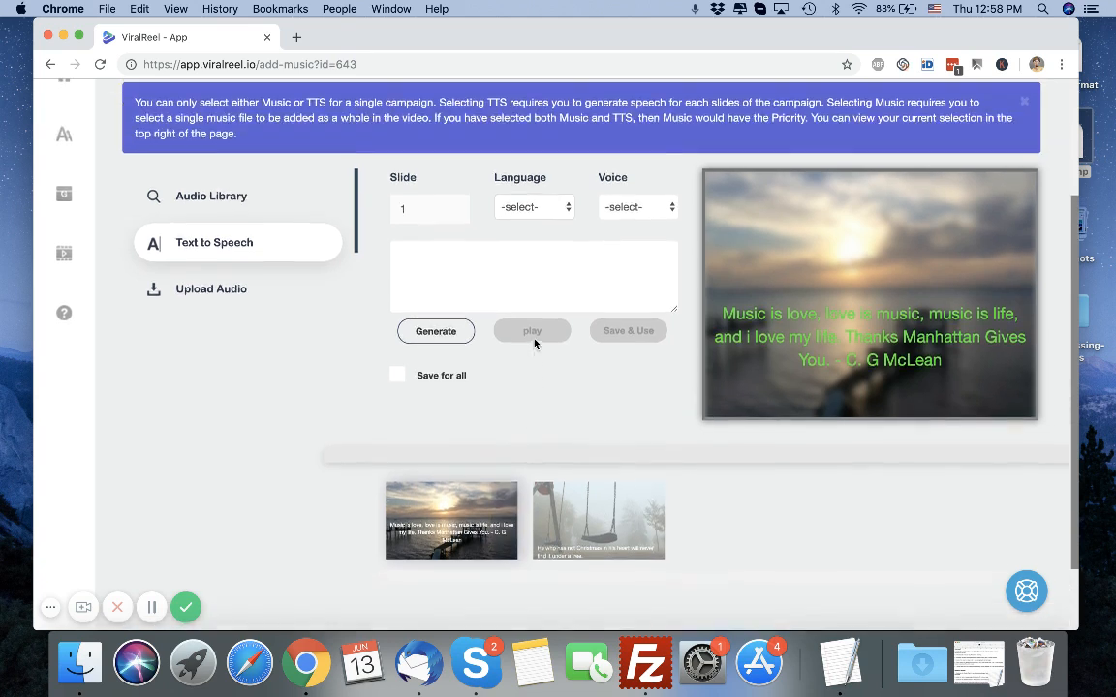
drag(726, 312, 835, 366)
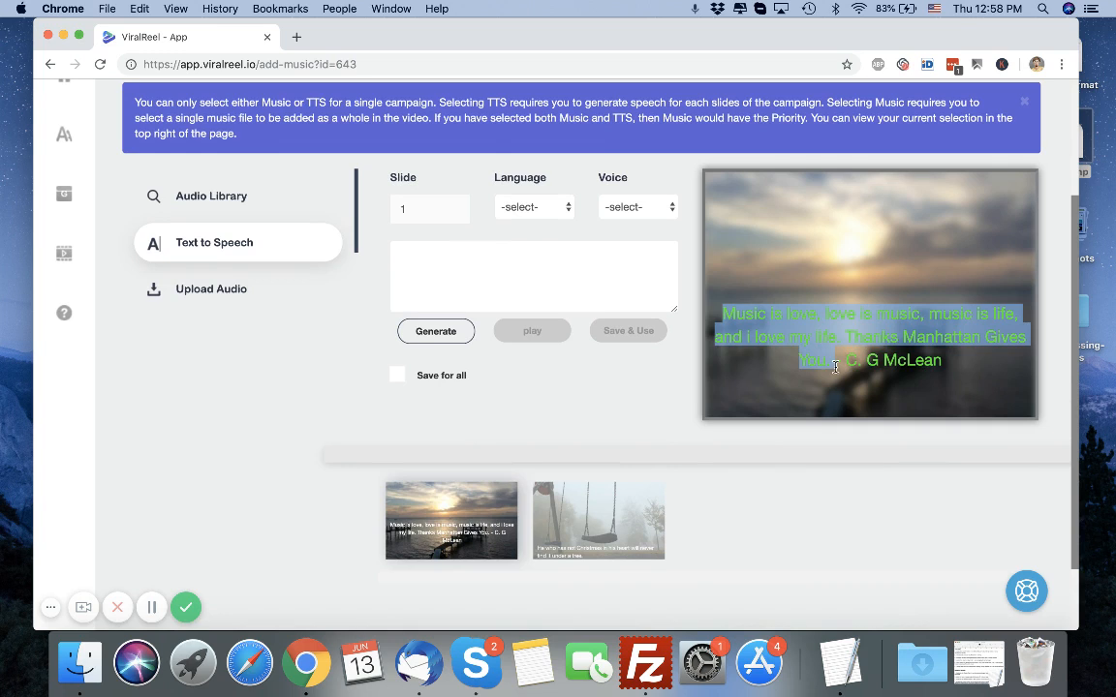
click(557, 277)
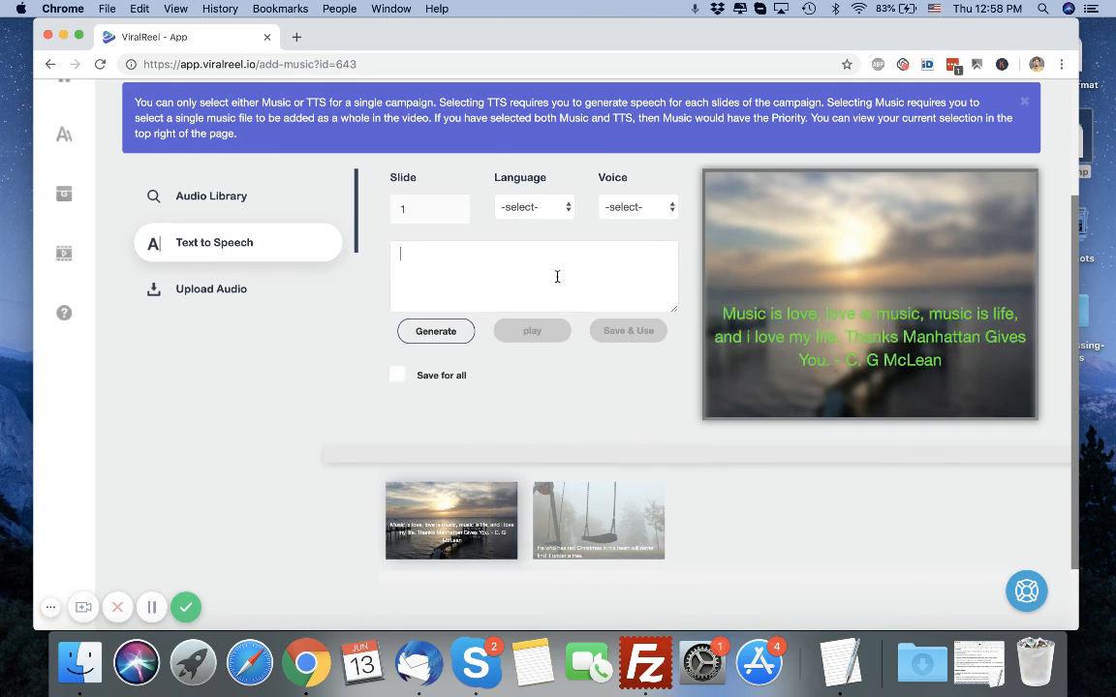
Select the second slide, set its text-to-speech language to English, Indian, and view the voices offered for it.
click(579, 489)
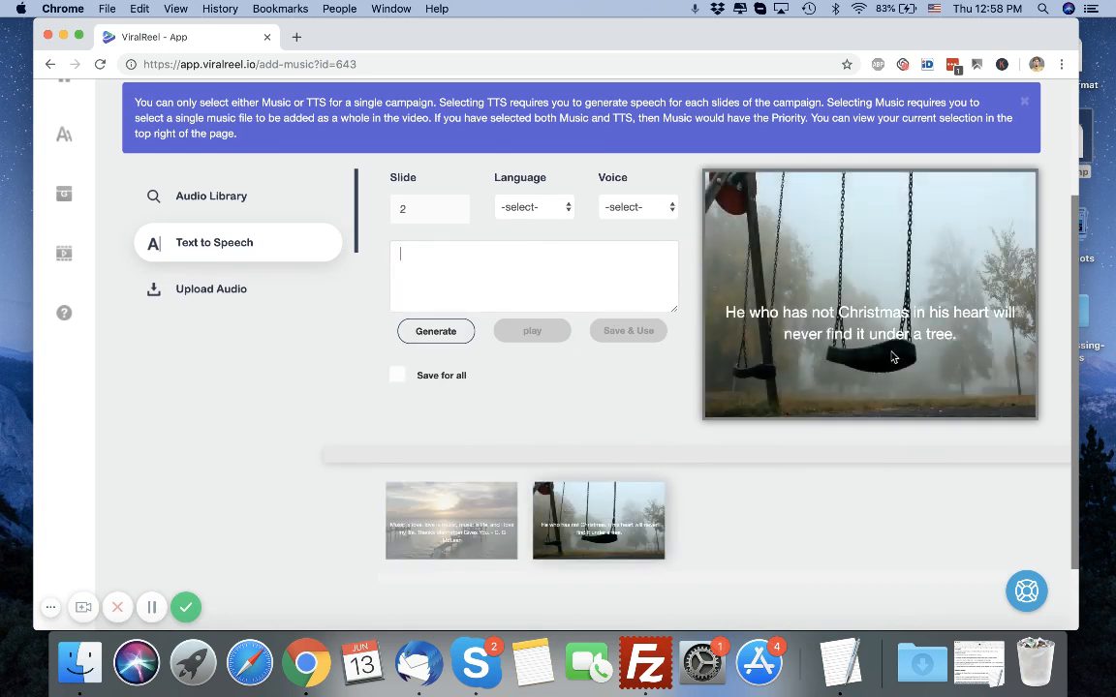
click(545, 211)
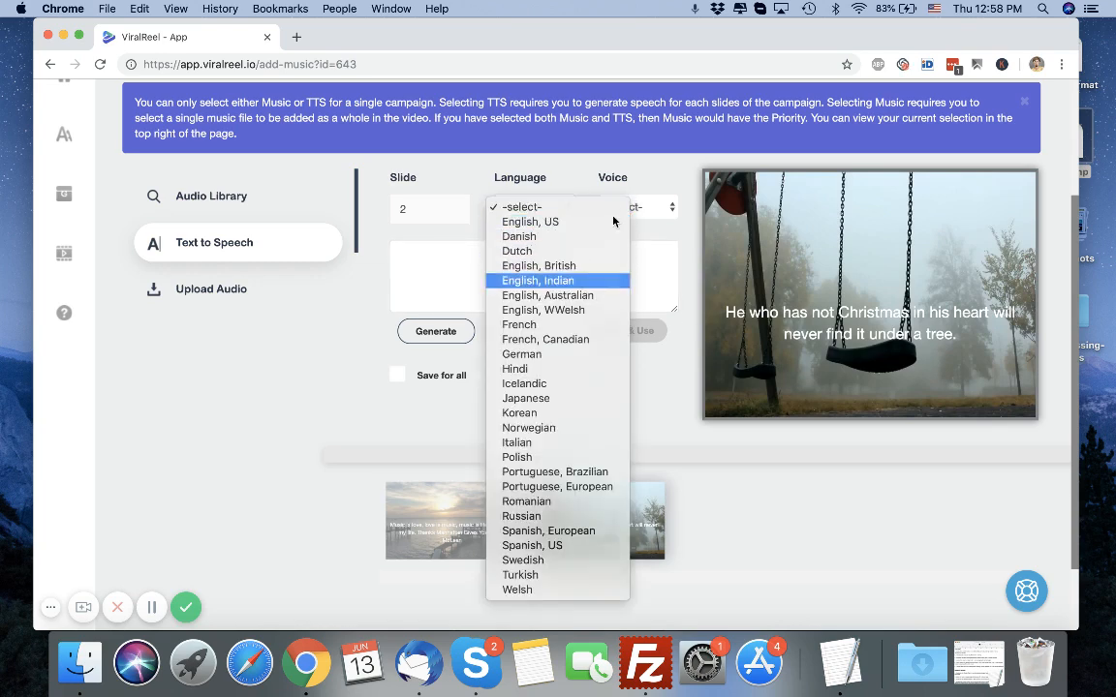
click(537, 279)
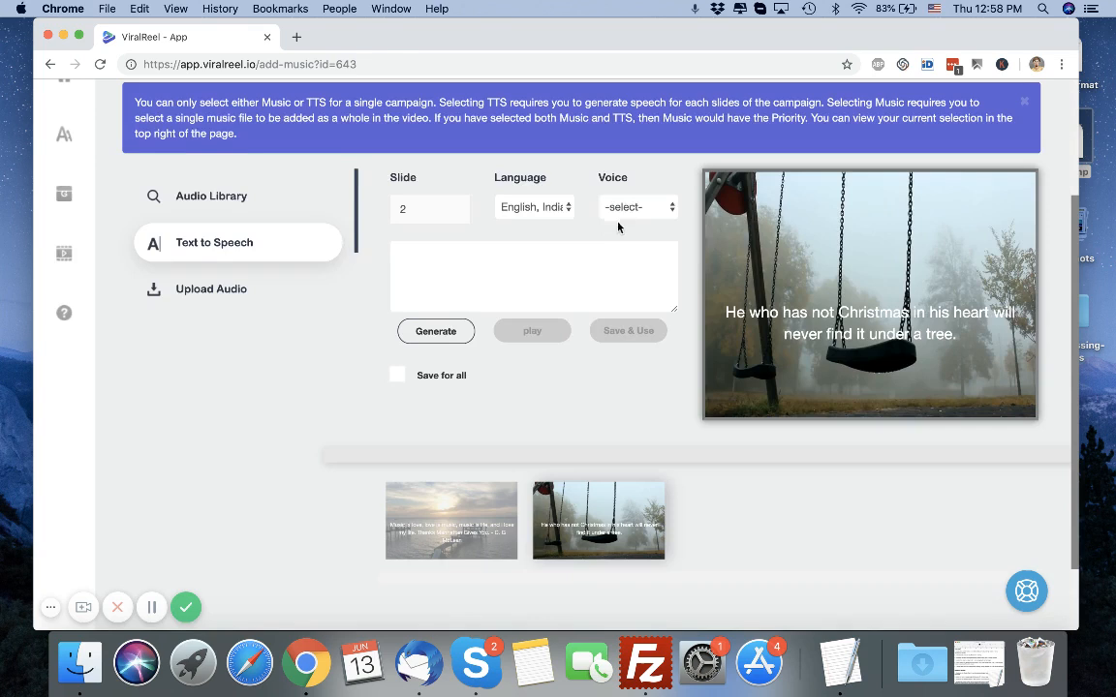
click(636, 208)
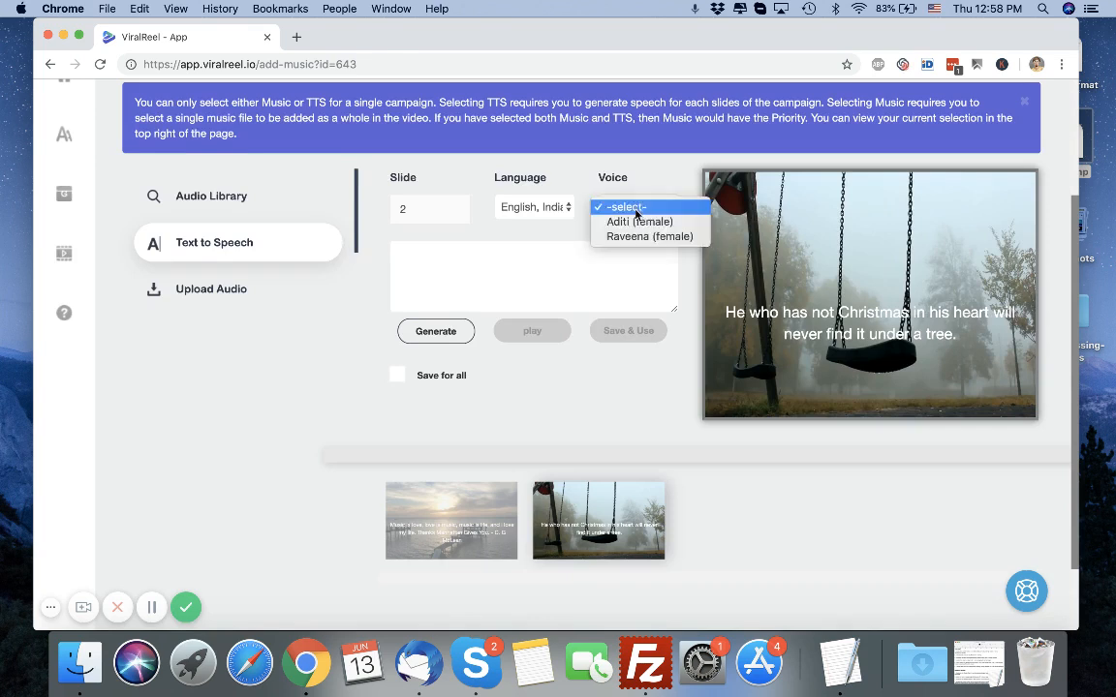
click(541, 209)
click(530, 213)
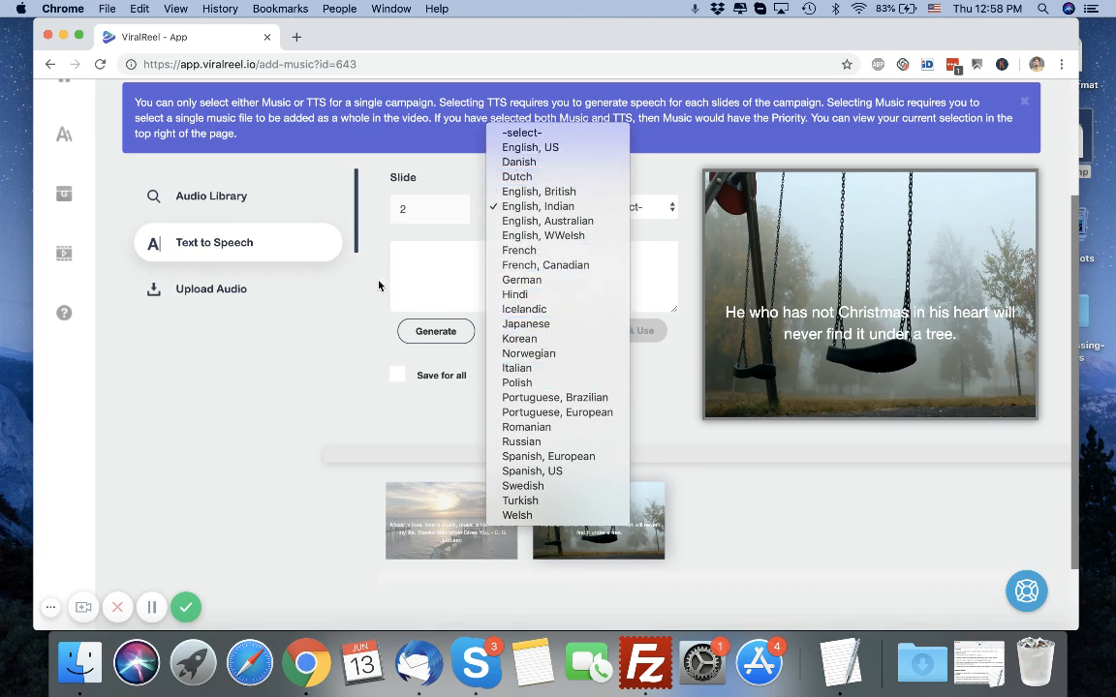
click(359, 305)
click(628, 208)
click(640, 384)
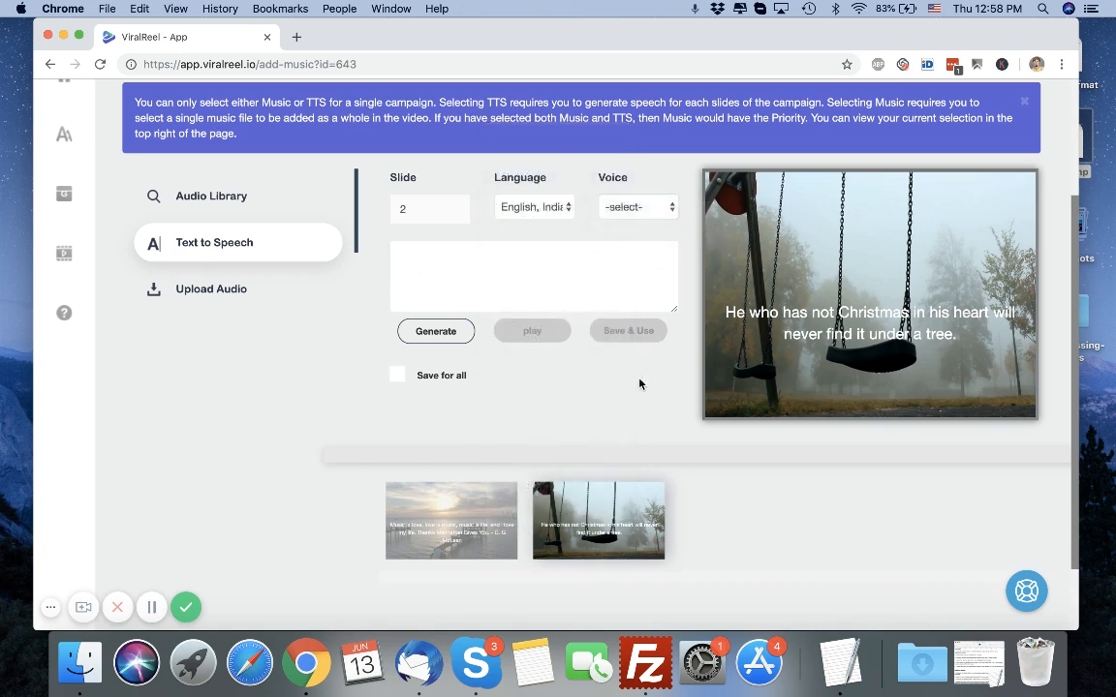
scroll(637, 380, up, 2)
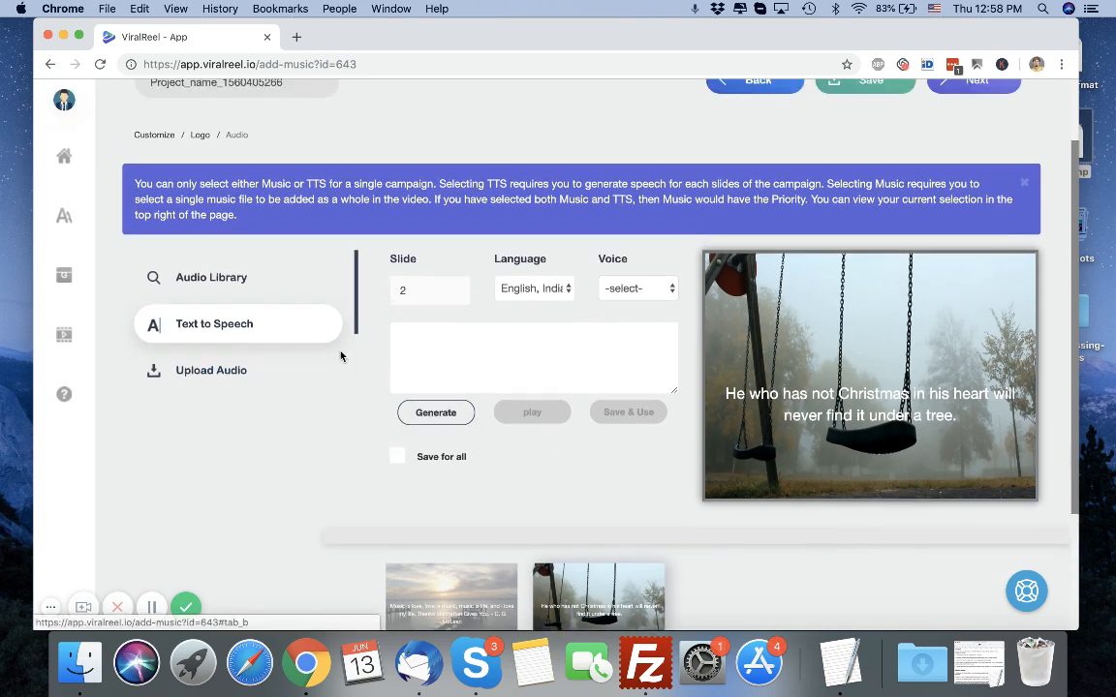
scroll(306, 468, up, 1)
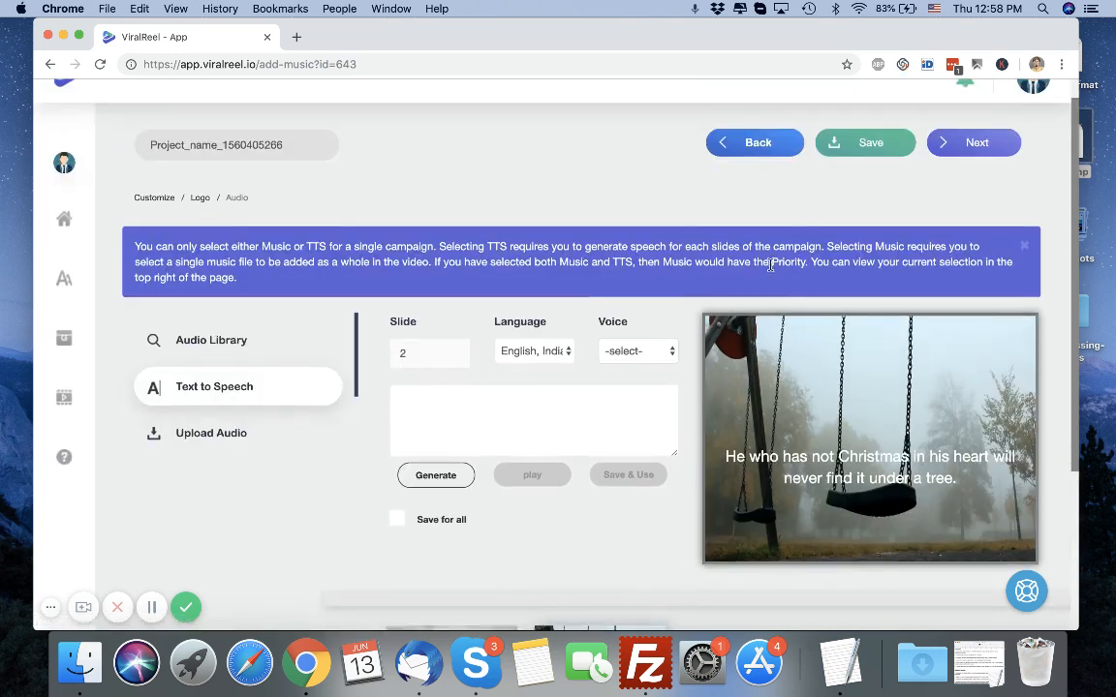
Proceed to the video output settings, view the available output formats, and close the dialog without creating the video.
click(973, 146)
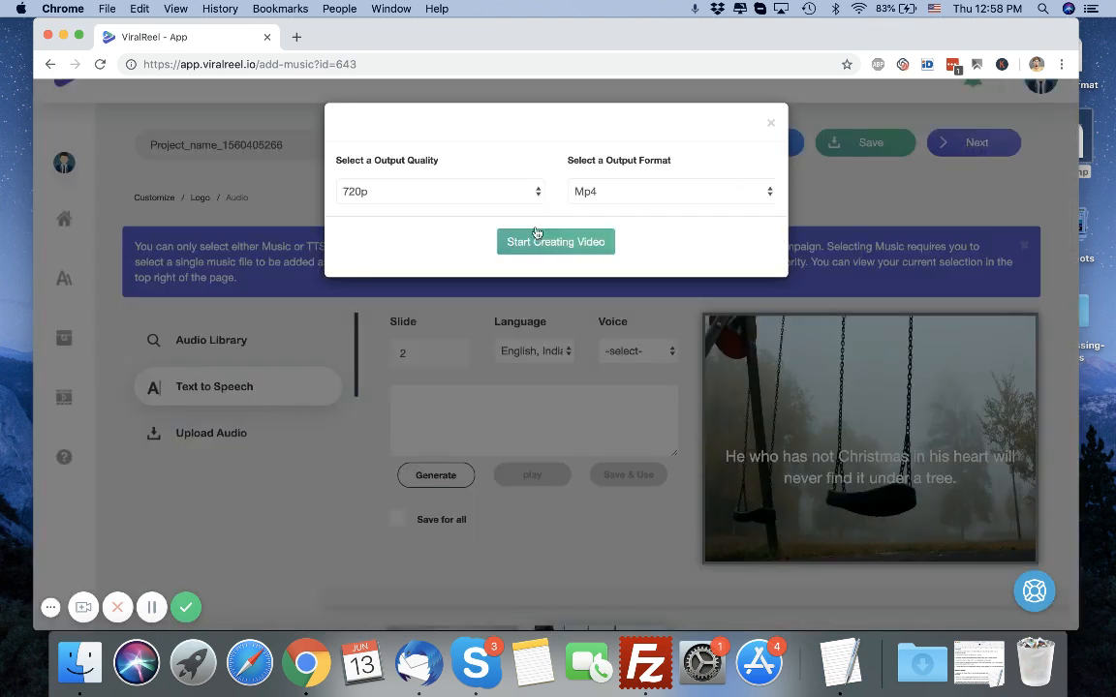
click(669, 193)
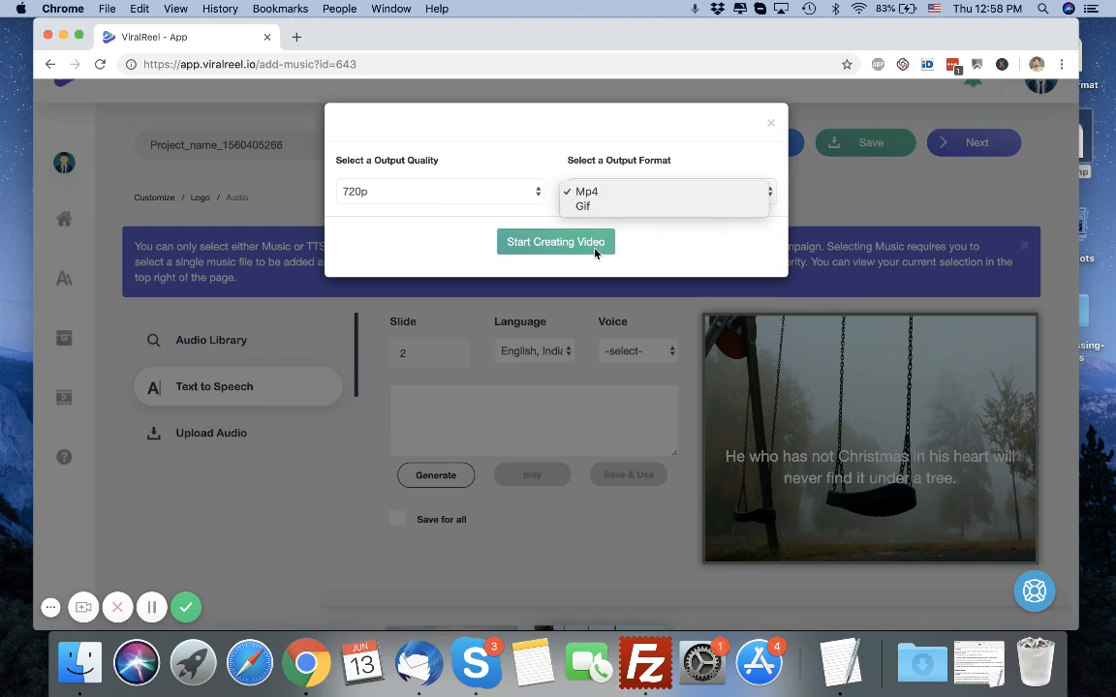
click(771, 124)
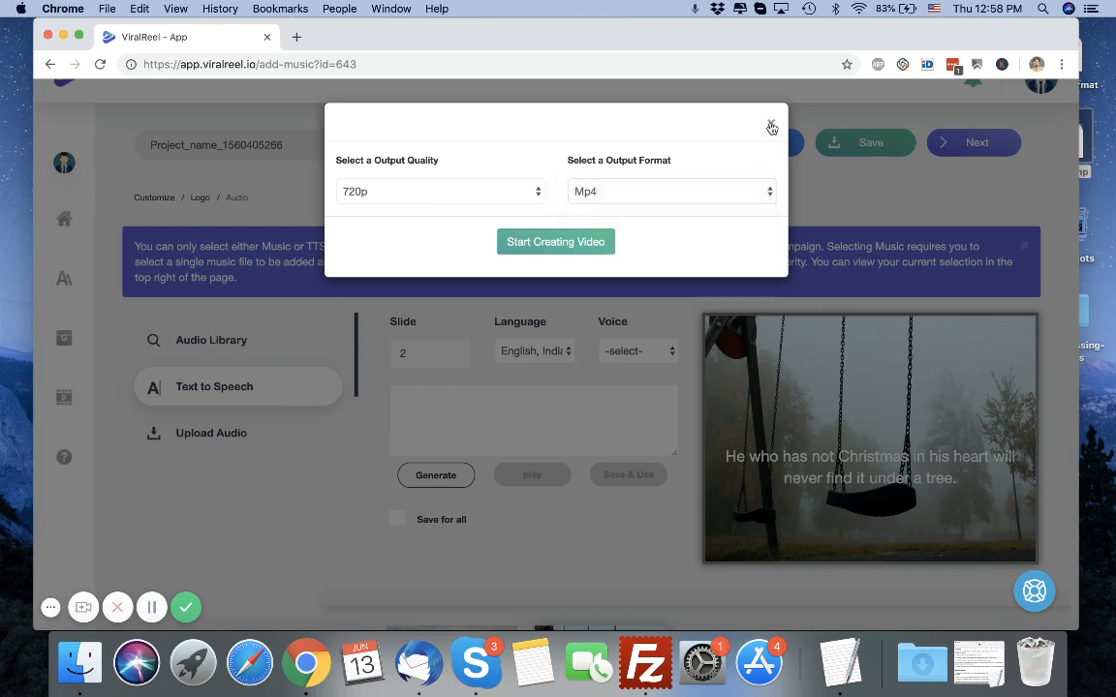
click(771, 124)
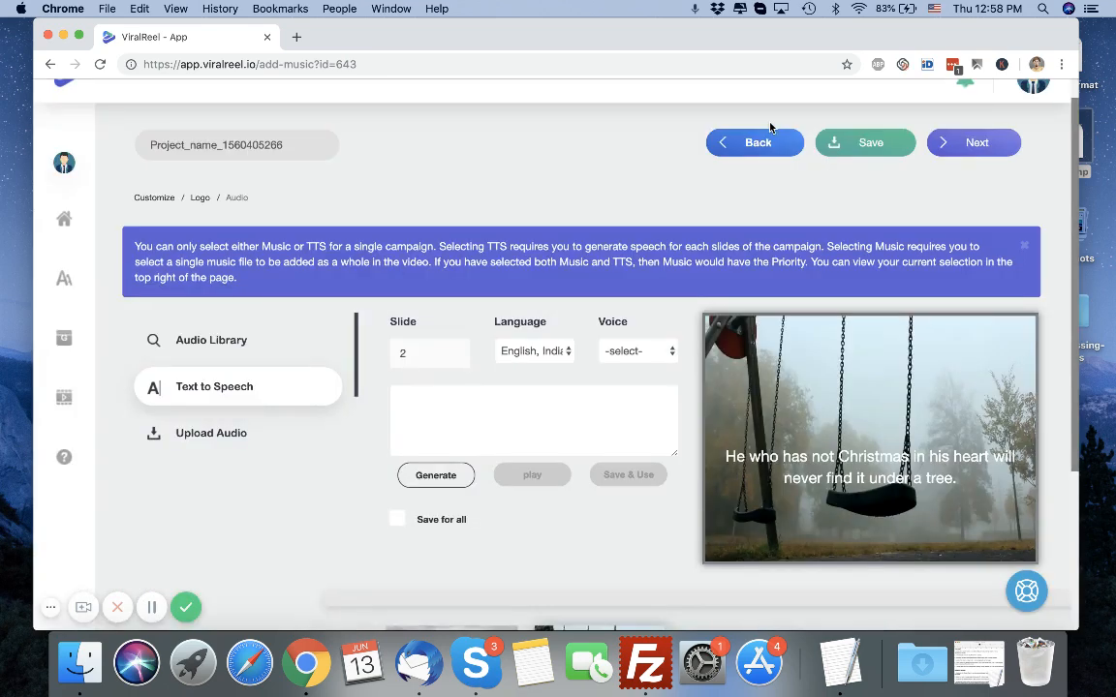
scroll(433, 241, up, 1)
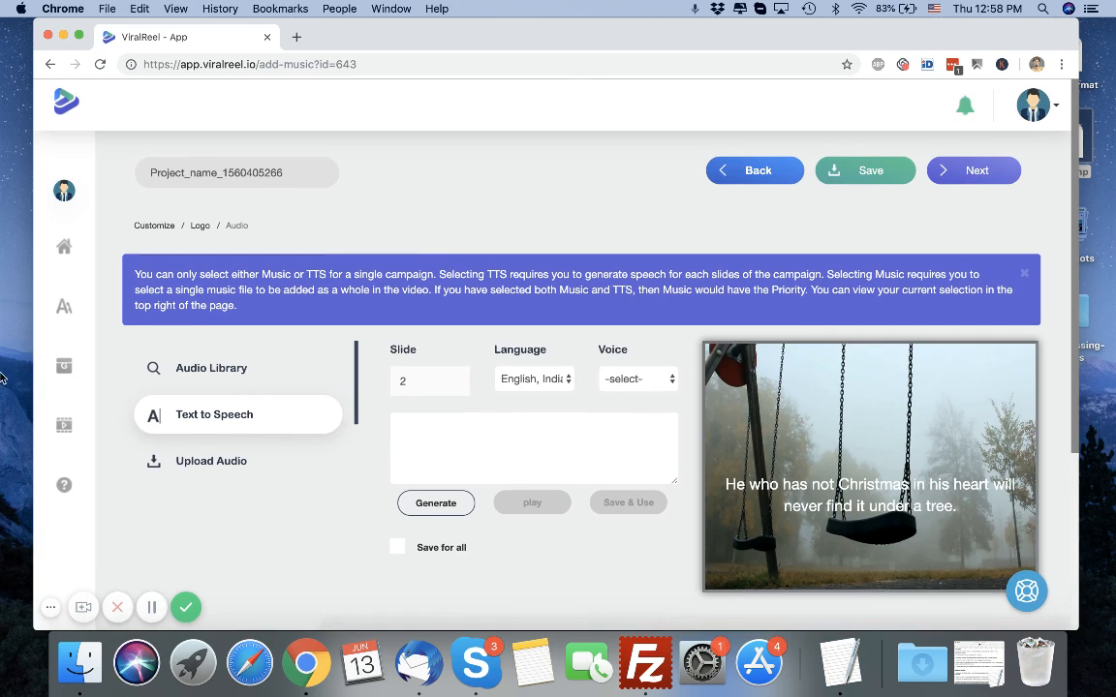
Create a GIF video campaign with the niche keyword "cats" and 5 slides, keeping the default title.
click(66, 367)
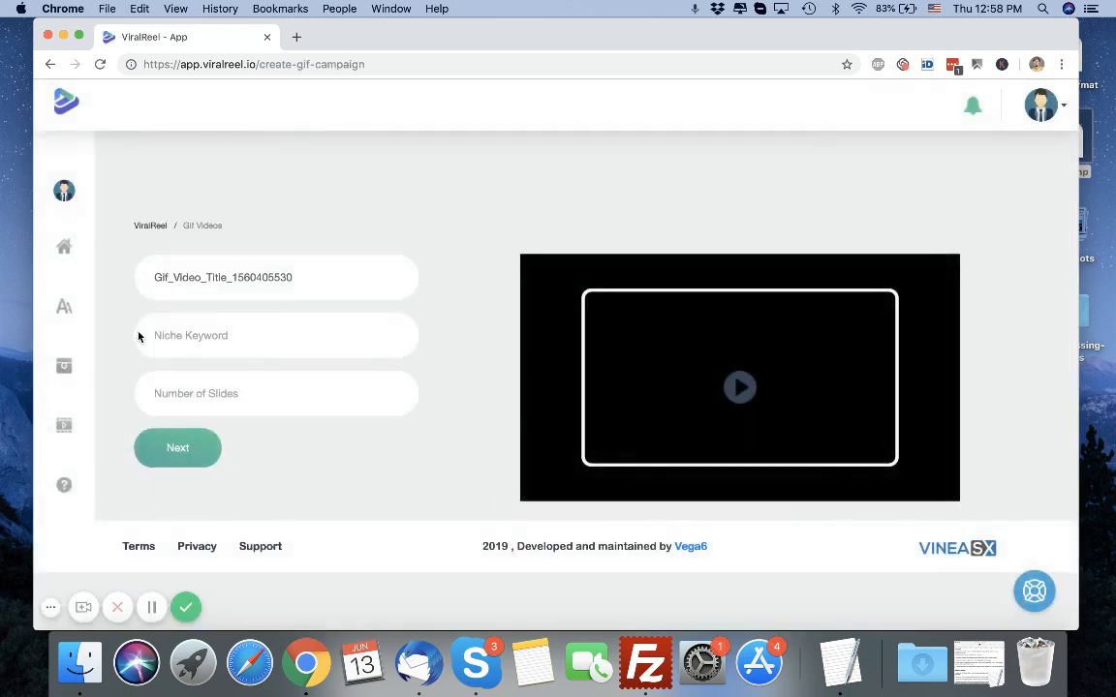
click(278, 337)
click(430, 337)
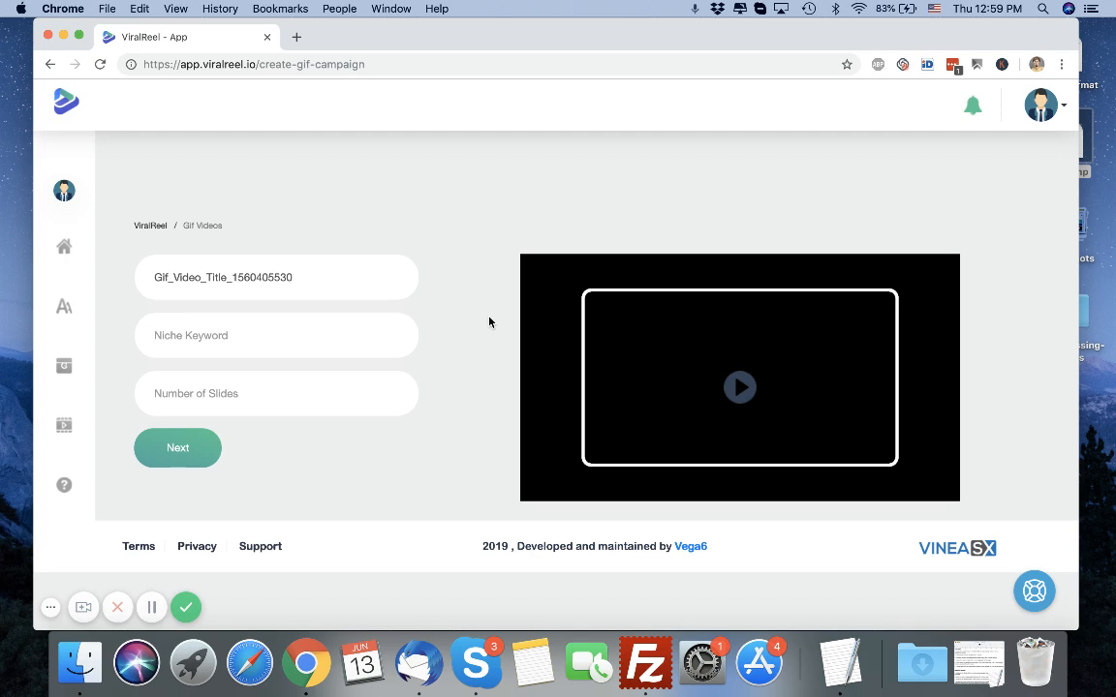
click(315, 346)
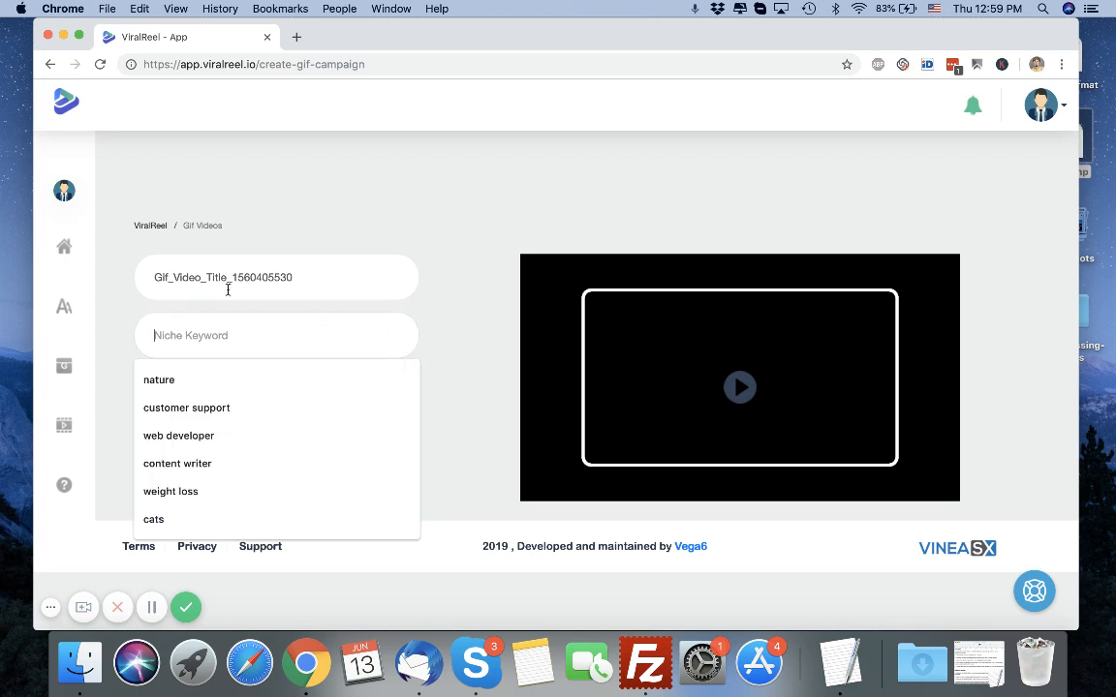
text(cat)
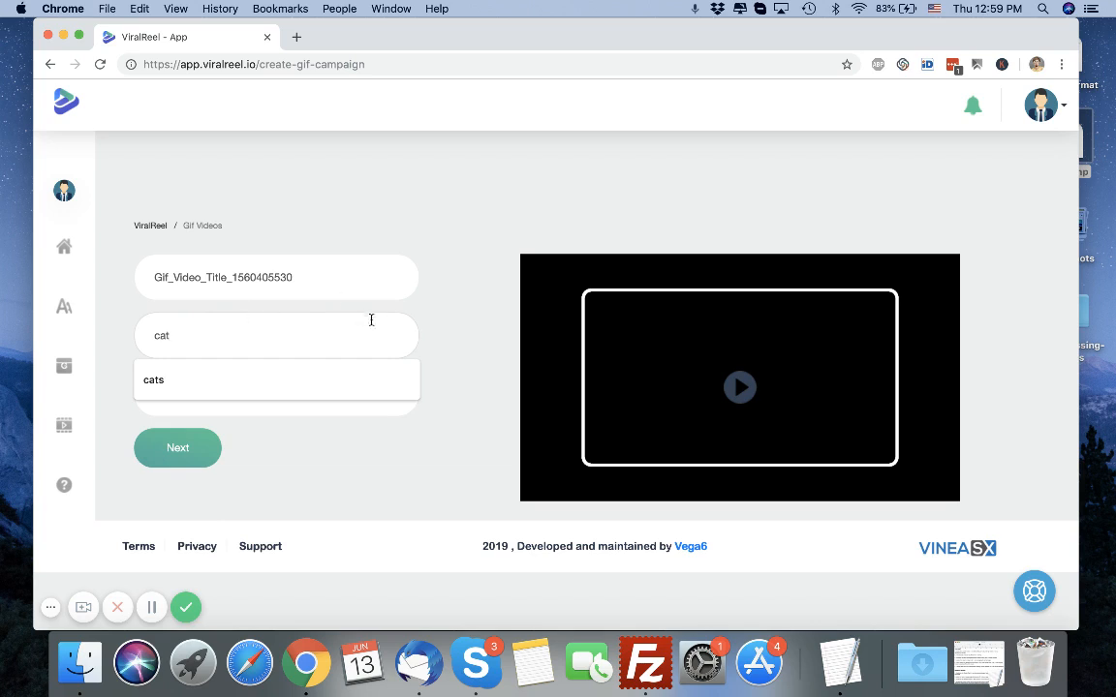
text(s)
click(313, 392)
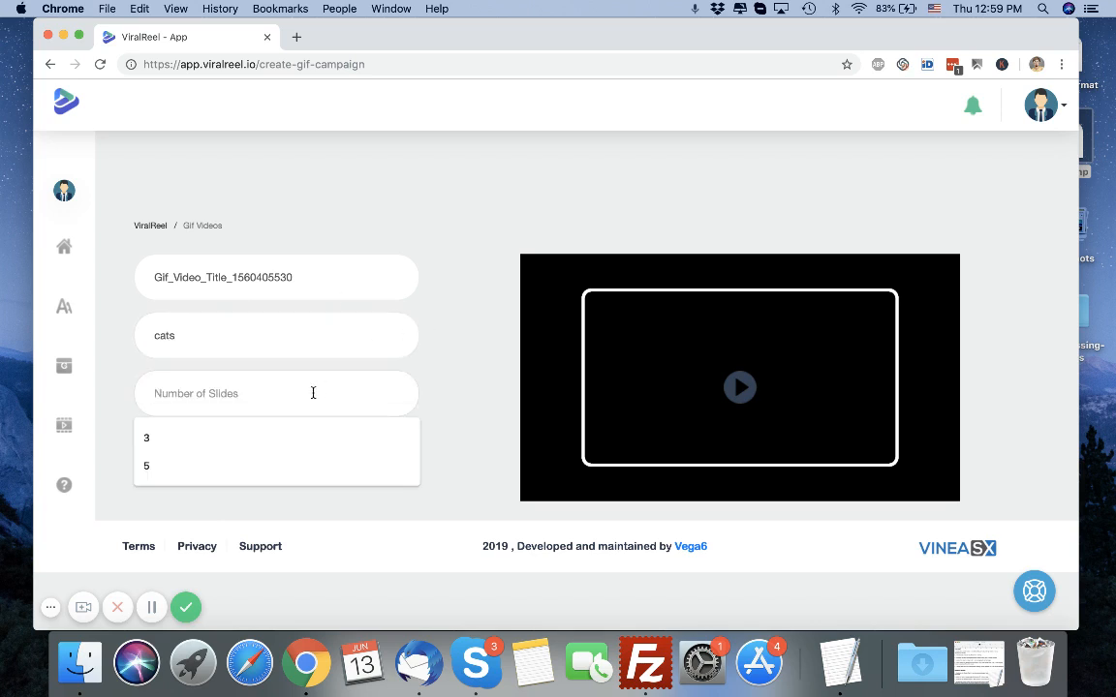
text(5)
click(154, 461)
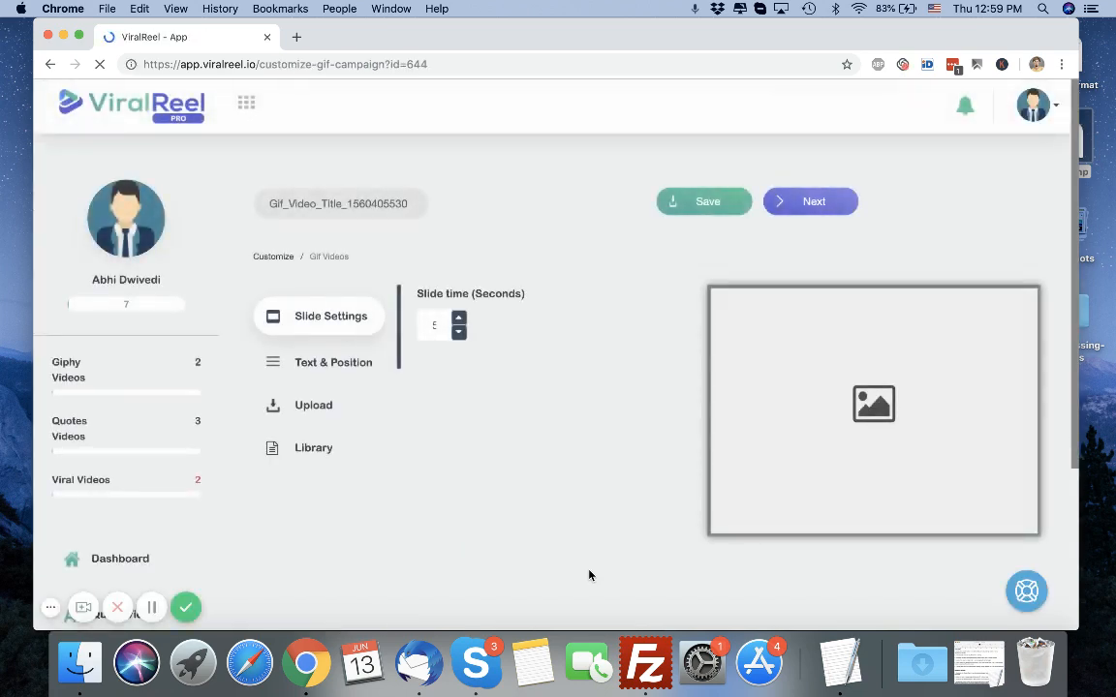
Add a new slide to the end of the cat GIF campaign's slide strip.
scroll(589, 575, down, 5)
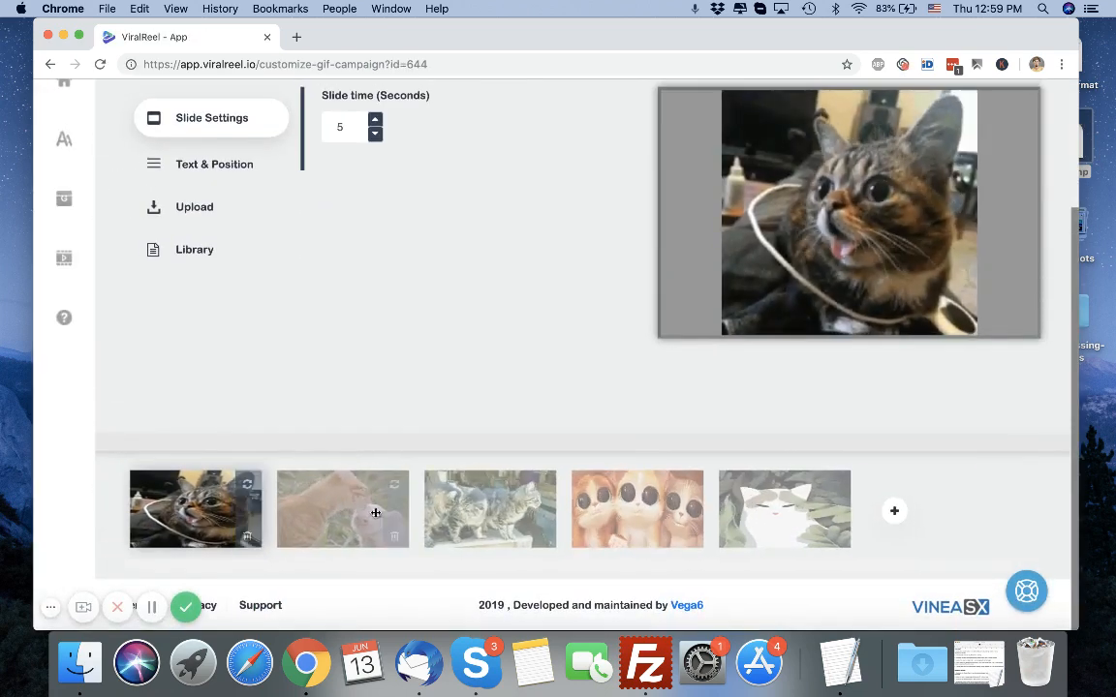
scroll(543, 395, up, 2)
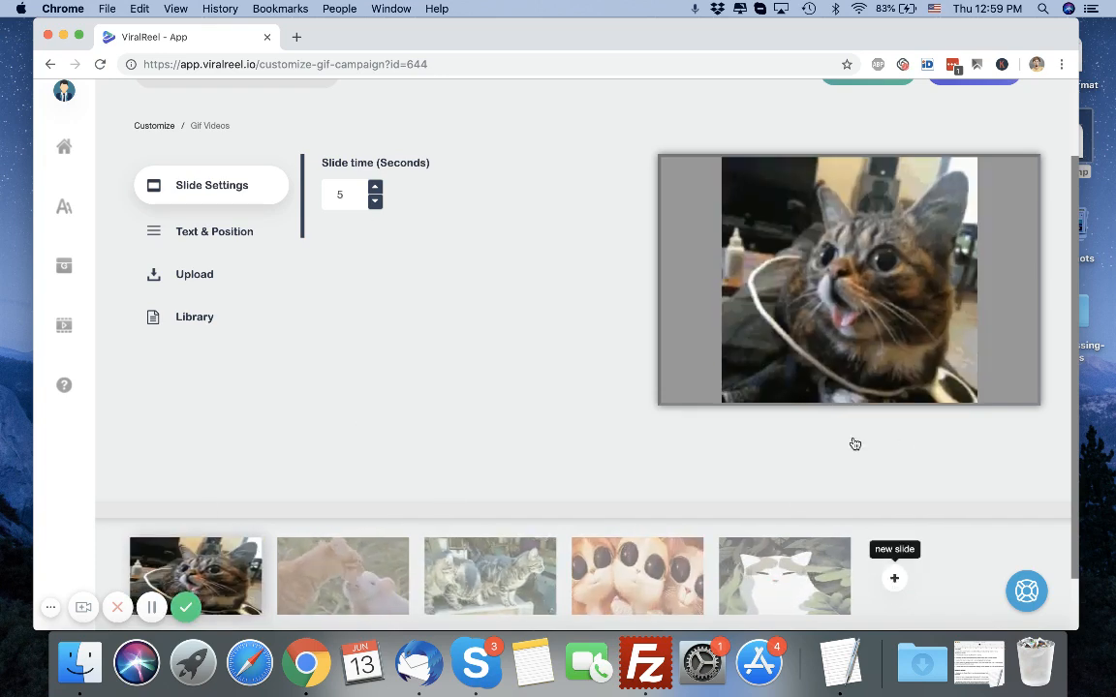
click(894, 578)
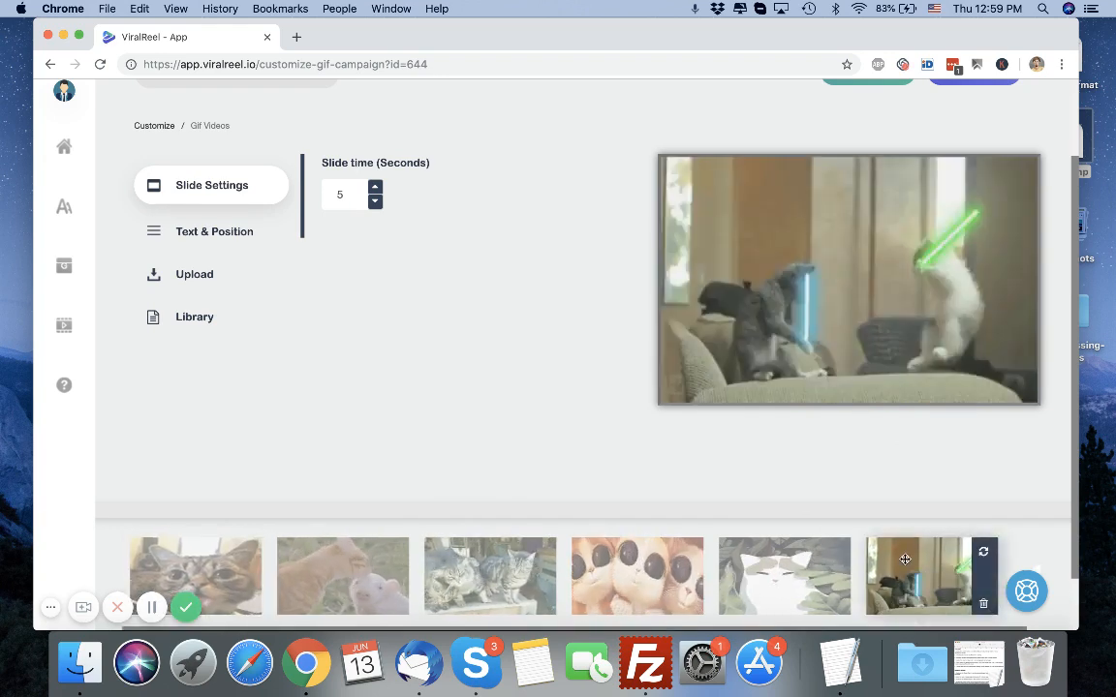
Select the first cat slide and give it the overlay text "Cutest Cats EVER!".
click(189, 555)
click(207, 242)
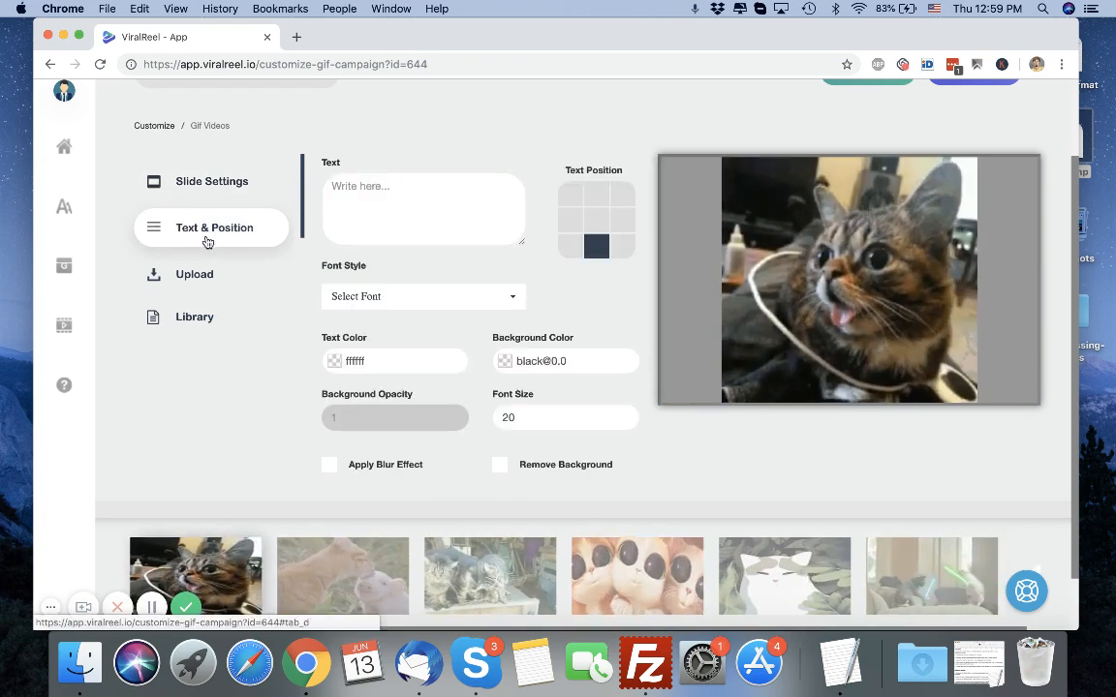
text(Cutest Cats EVER!)
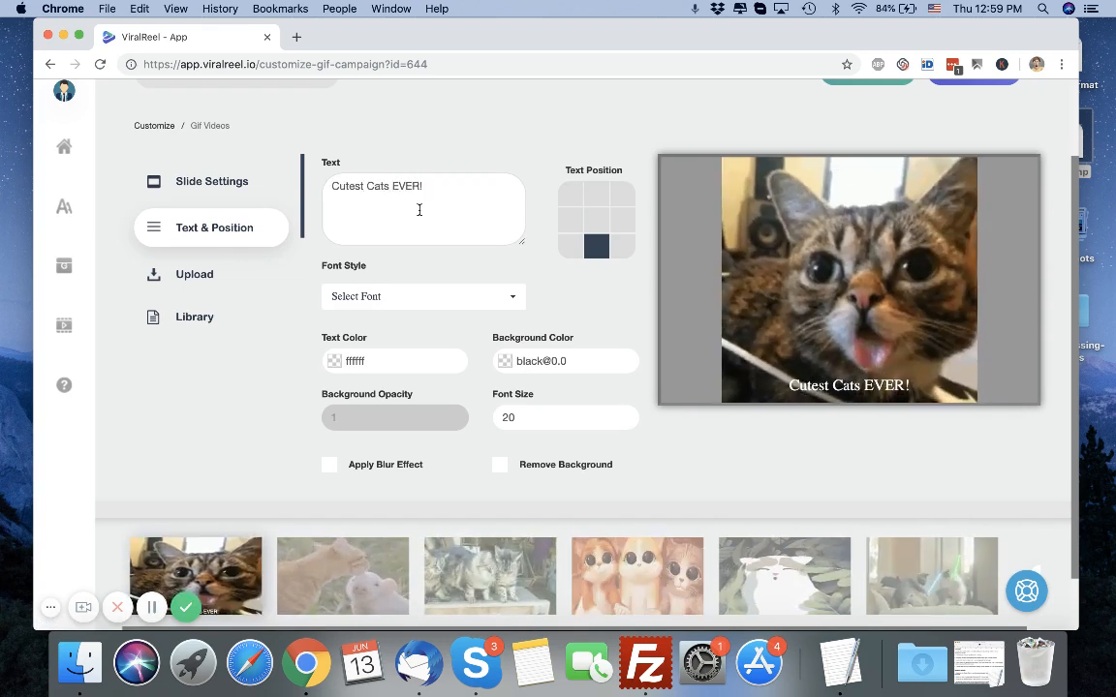
triple_click(492, 195)
text(Support)
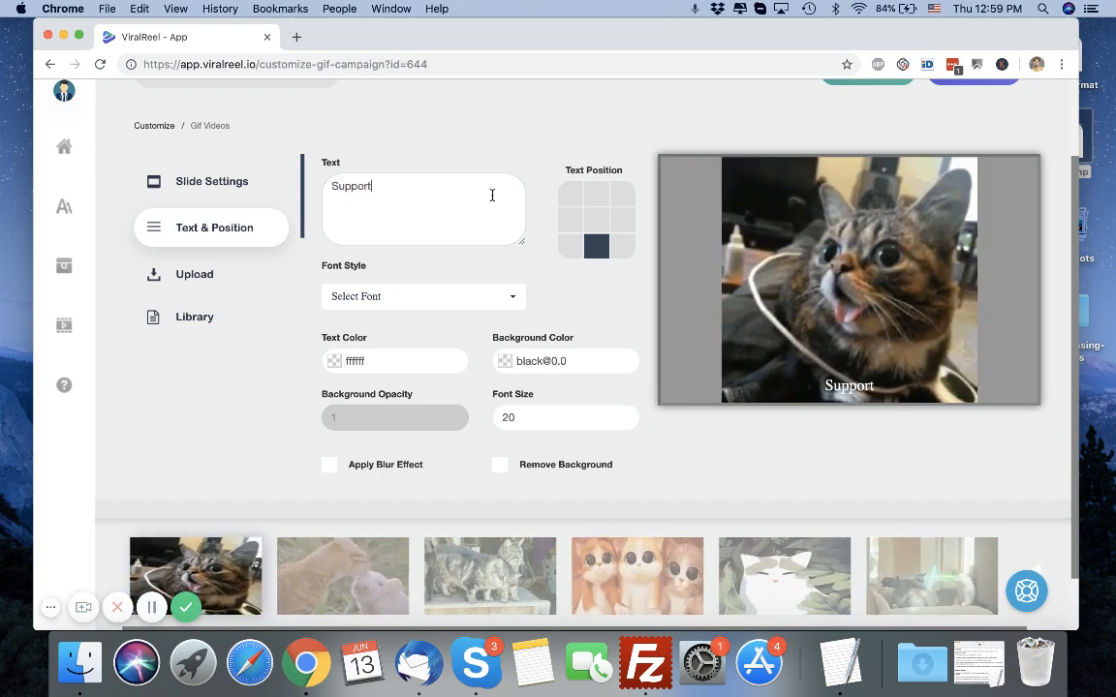
text( U)
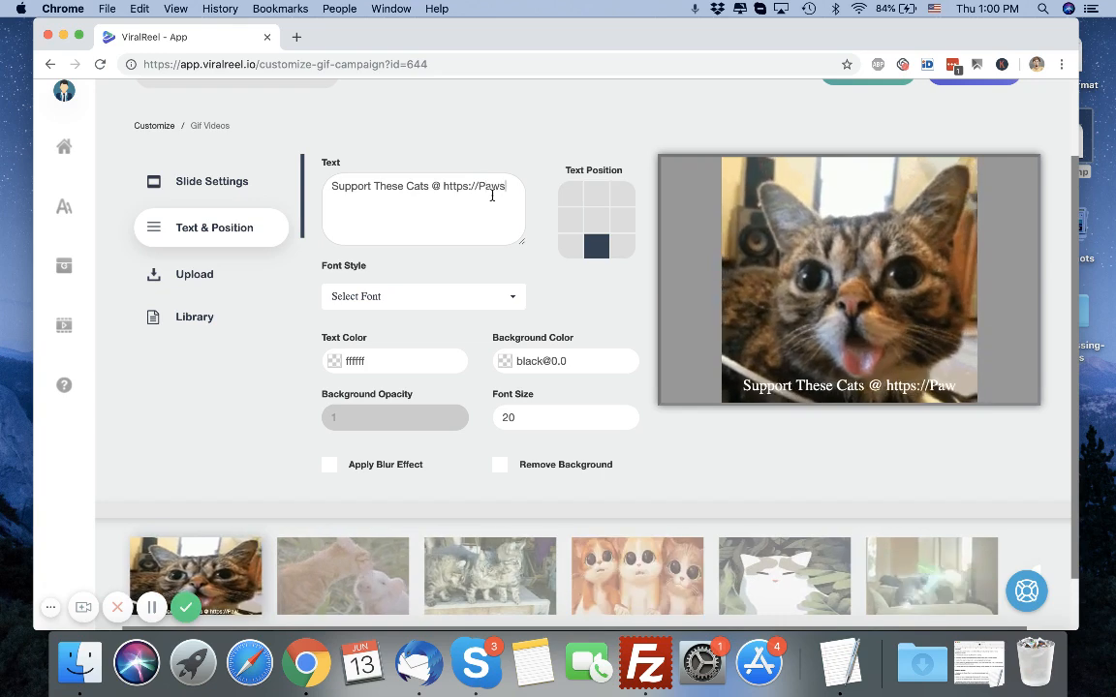
text(.com)
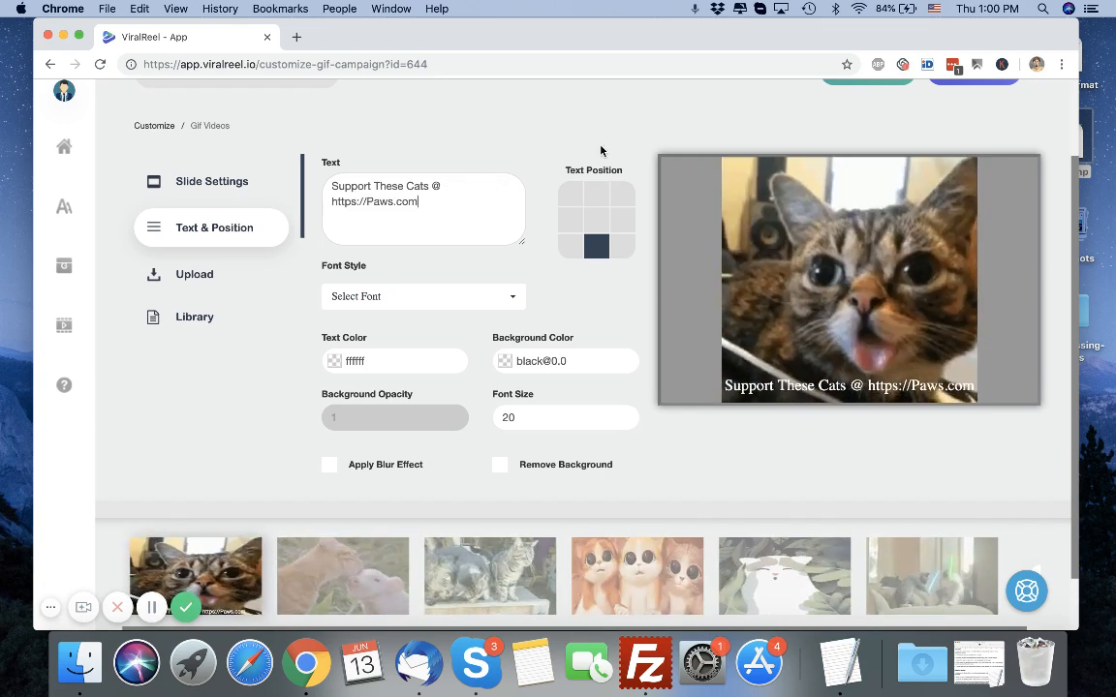
click(597, 195)
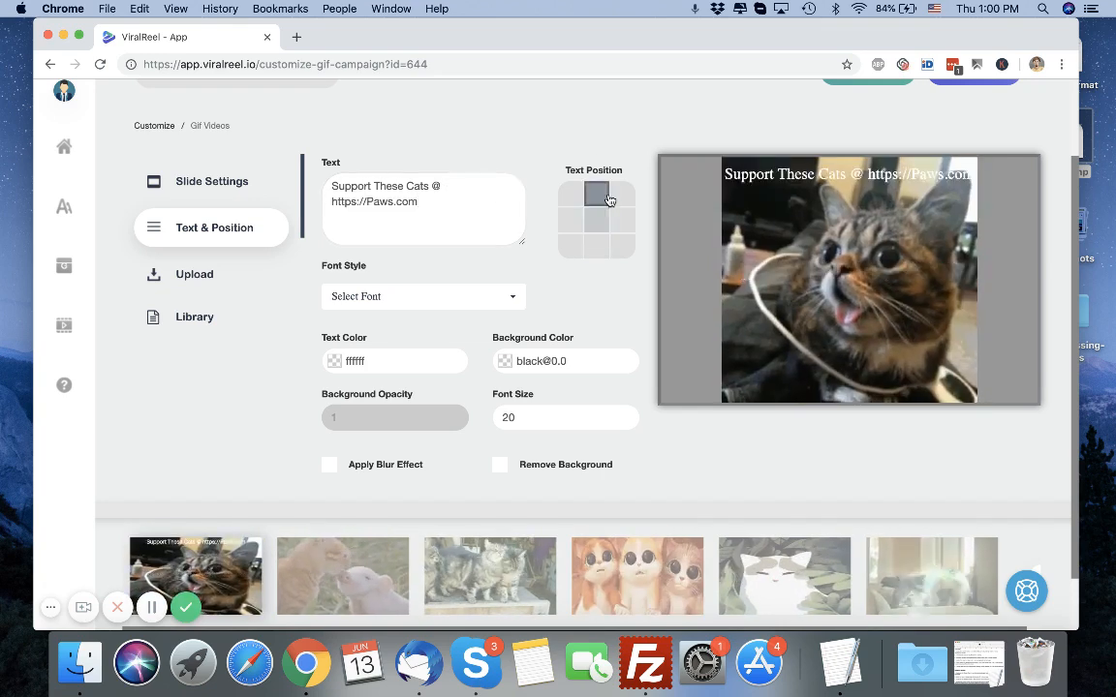
Set the first slide's overlay text to the Abril Fatface font with the dark red text color #961e1e.
click(451, 297)
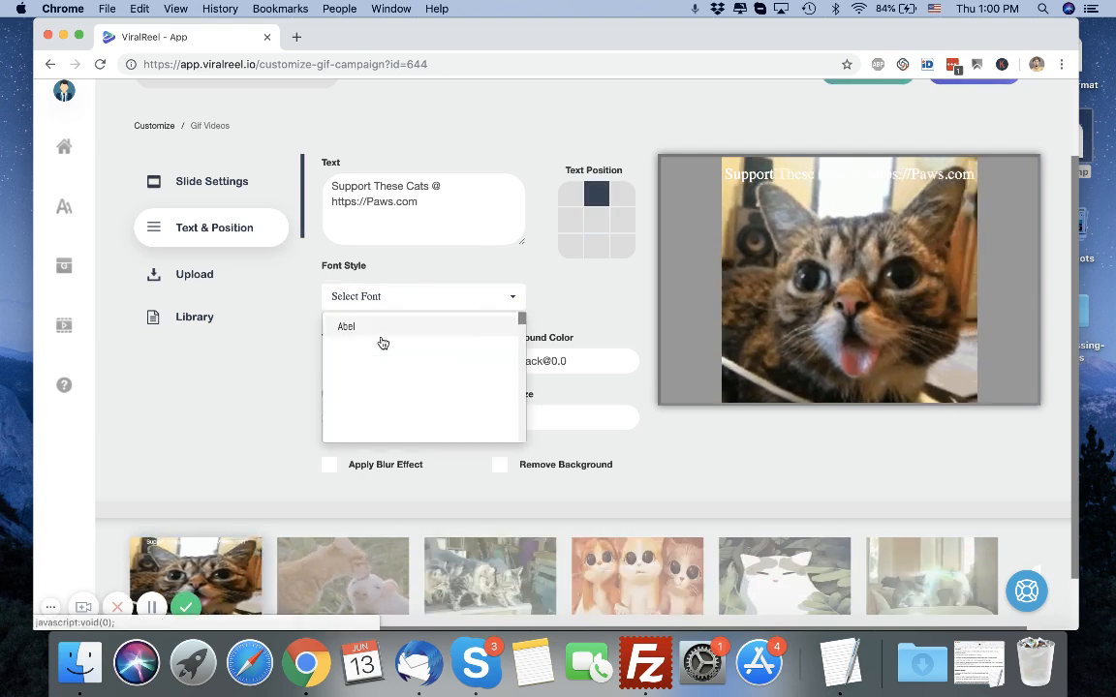
click(378, 367)
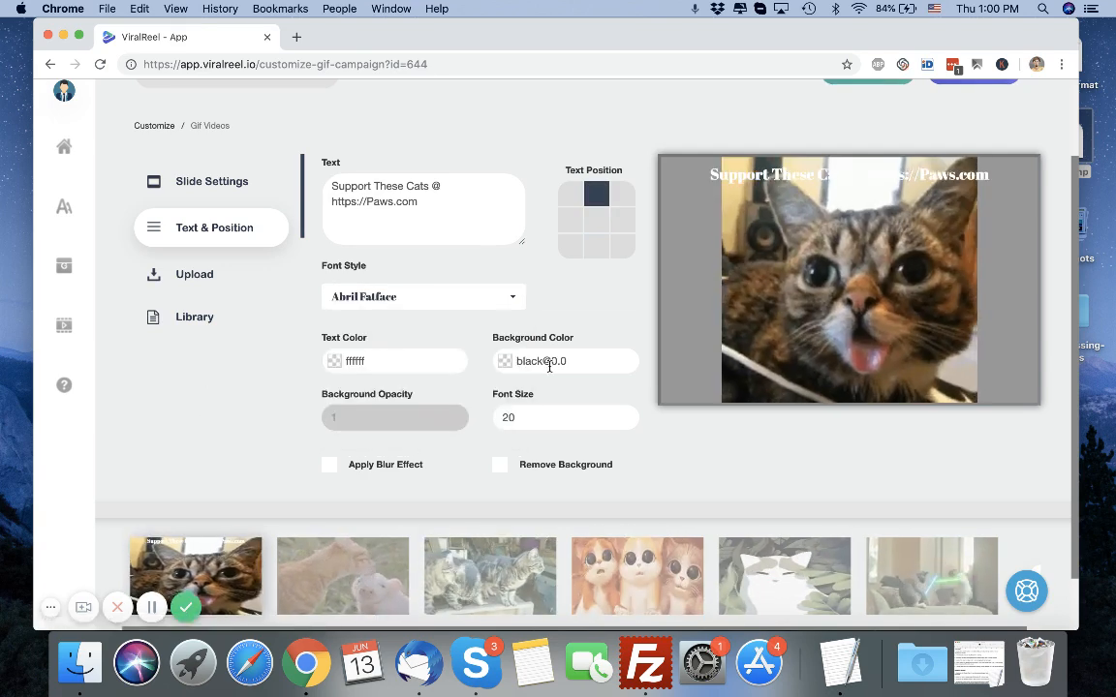
click(417, 368)
click(400, 404)
click(415, 424)
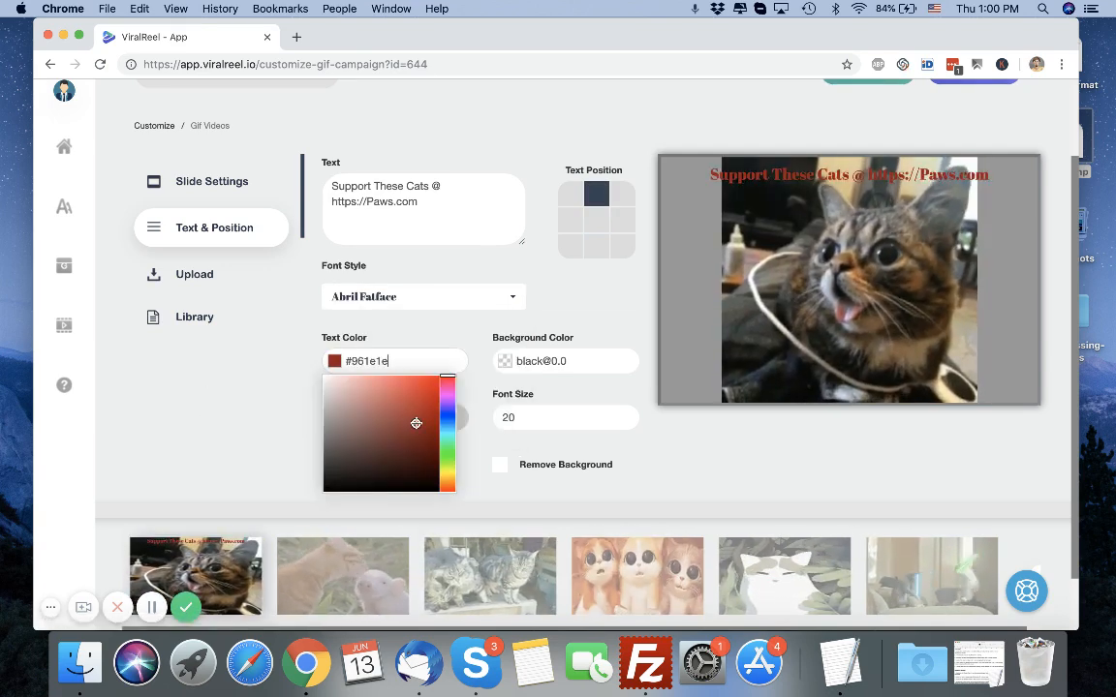
Give the first slide's overlay text a light pink background, color #e3aeae.
click(544, 354)
click(520, 388)
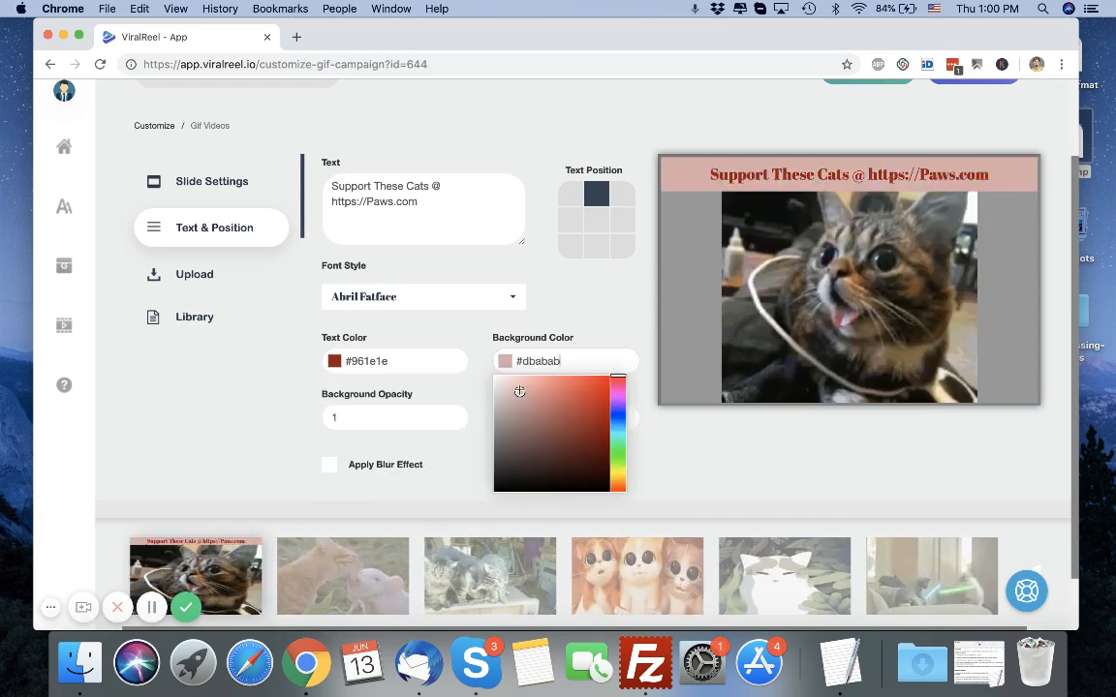
click(458, 425)
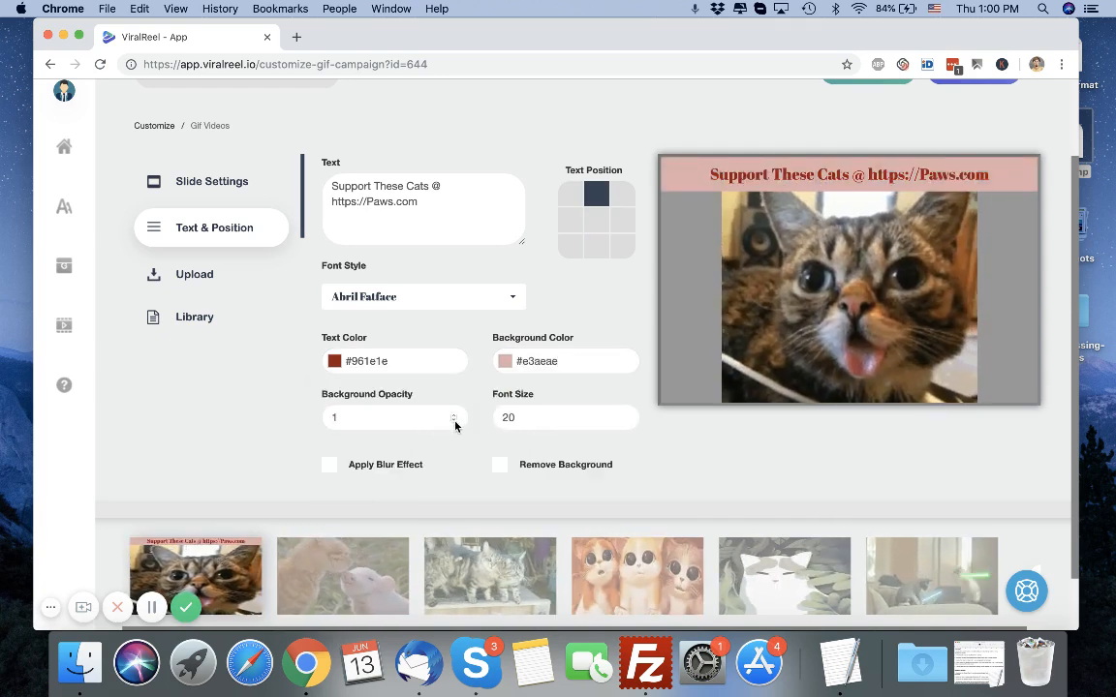
Set the font size of the first slide's overlay text to 15.
click(625, 414)
click(625, 414)
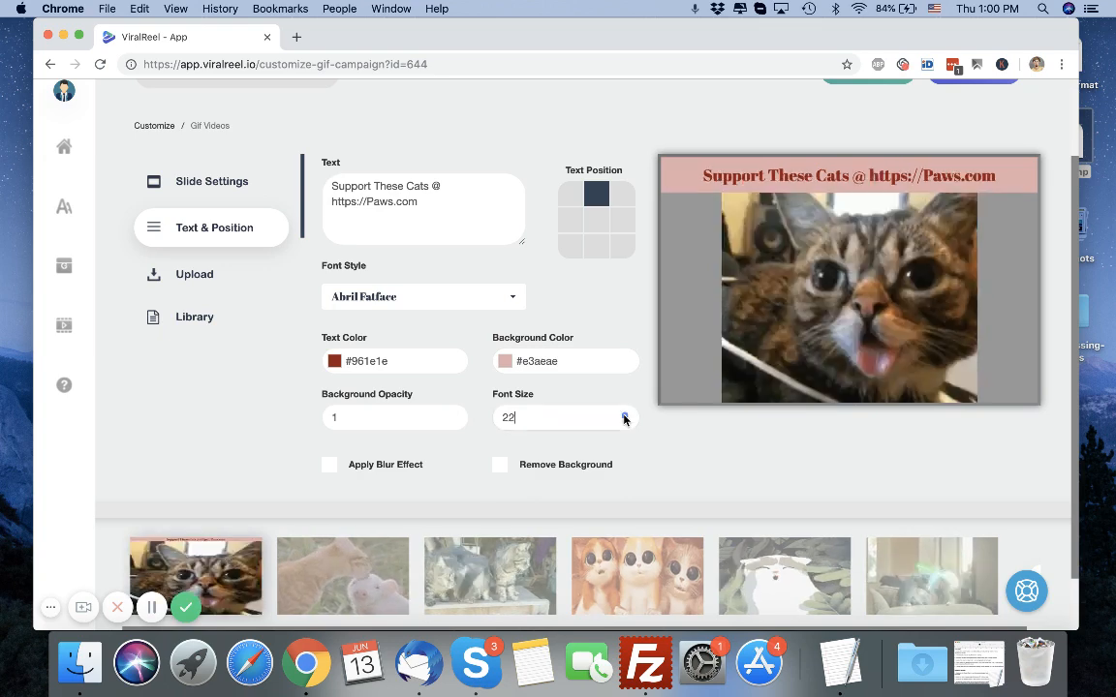
click(625, 421)
click(625, 422)
click(625, 421)
click(625, 421)
click(625, 422)
click(625, 421)
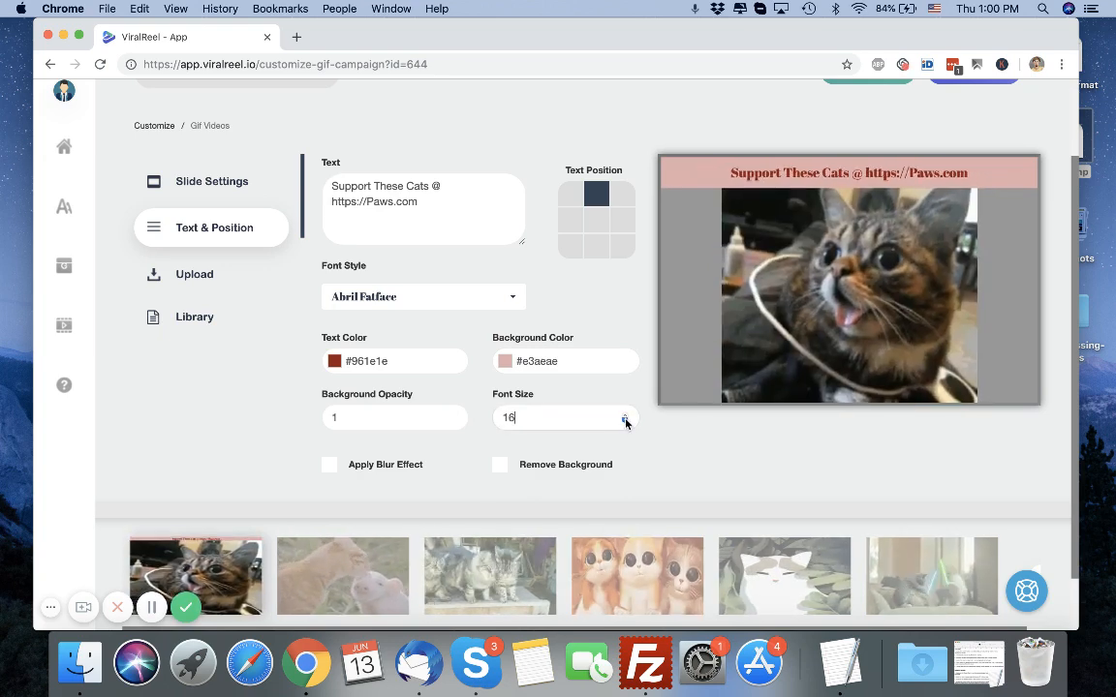
click(625, 421)
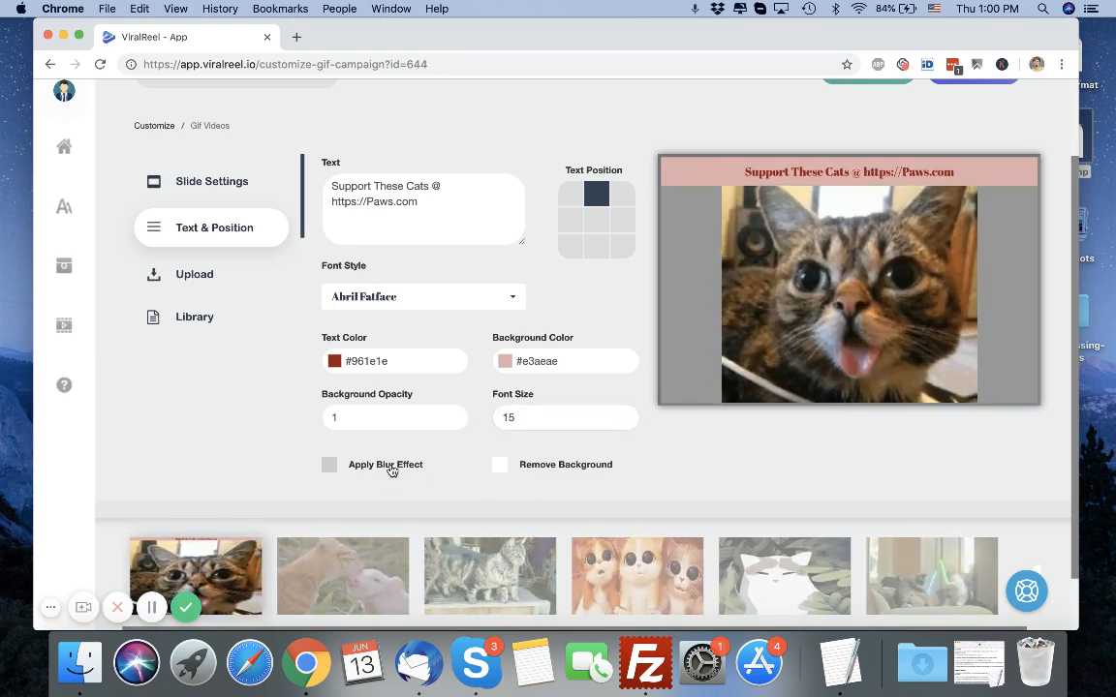
Try the blur effect on the first slide, turn it back off, and remove the text background.
click(391, 467)
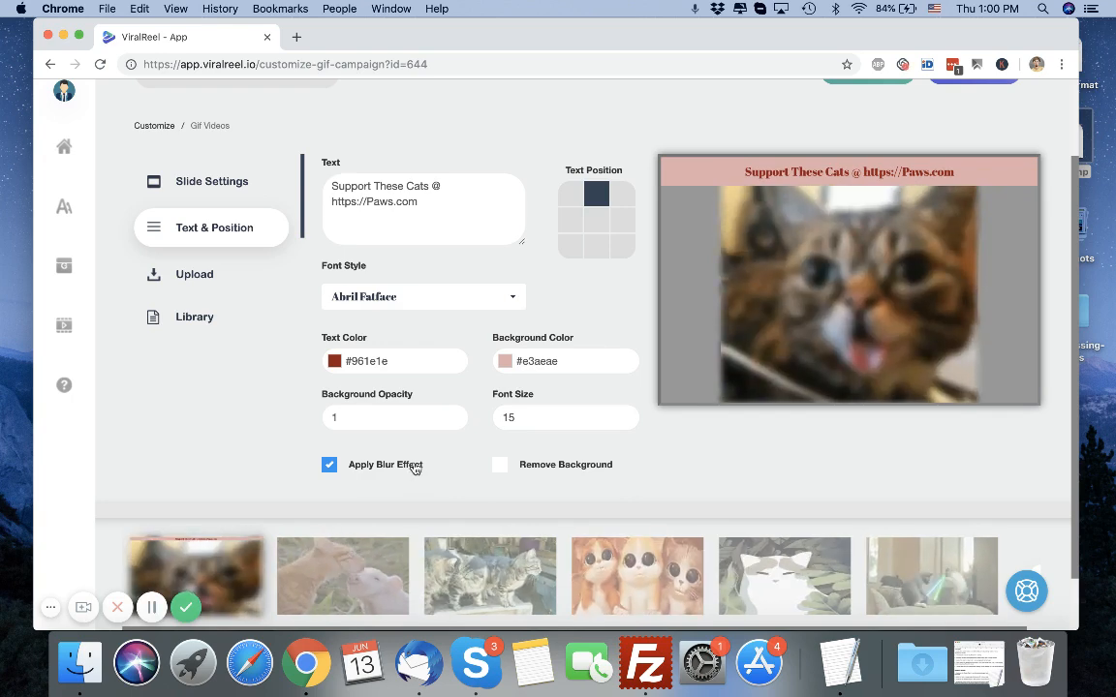
click(415, 466)
click(587, 468)
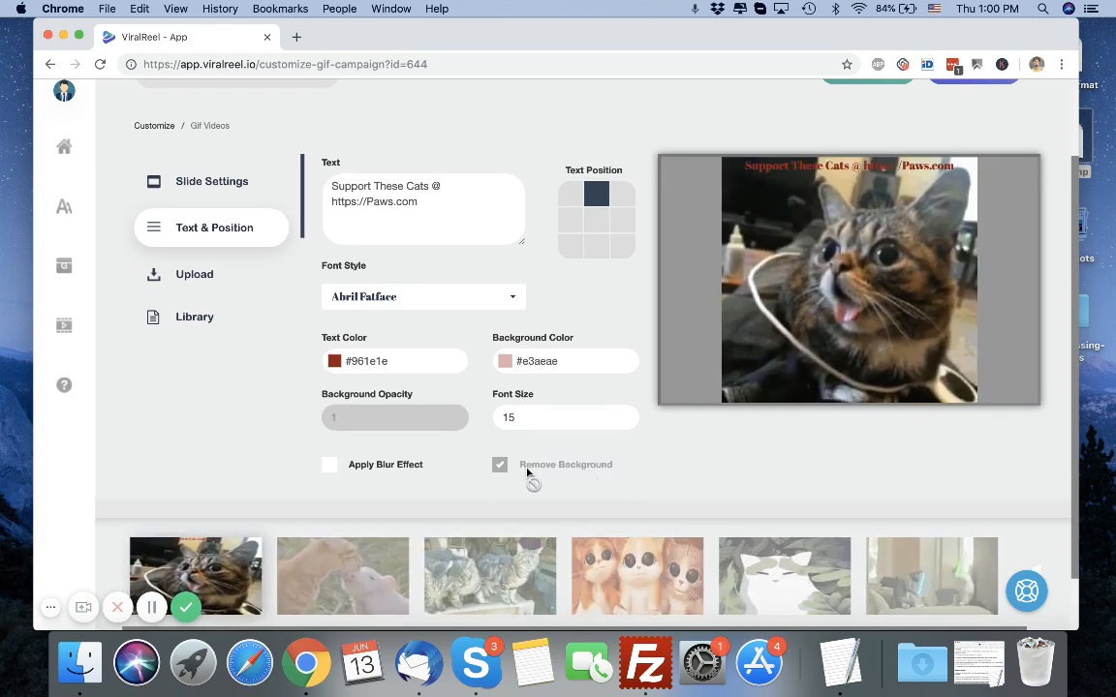
Apply a pale pink background color behind the first slide's overlay text.
click(540, 365)
click(553, 392)
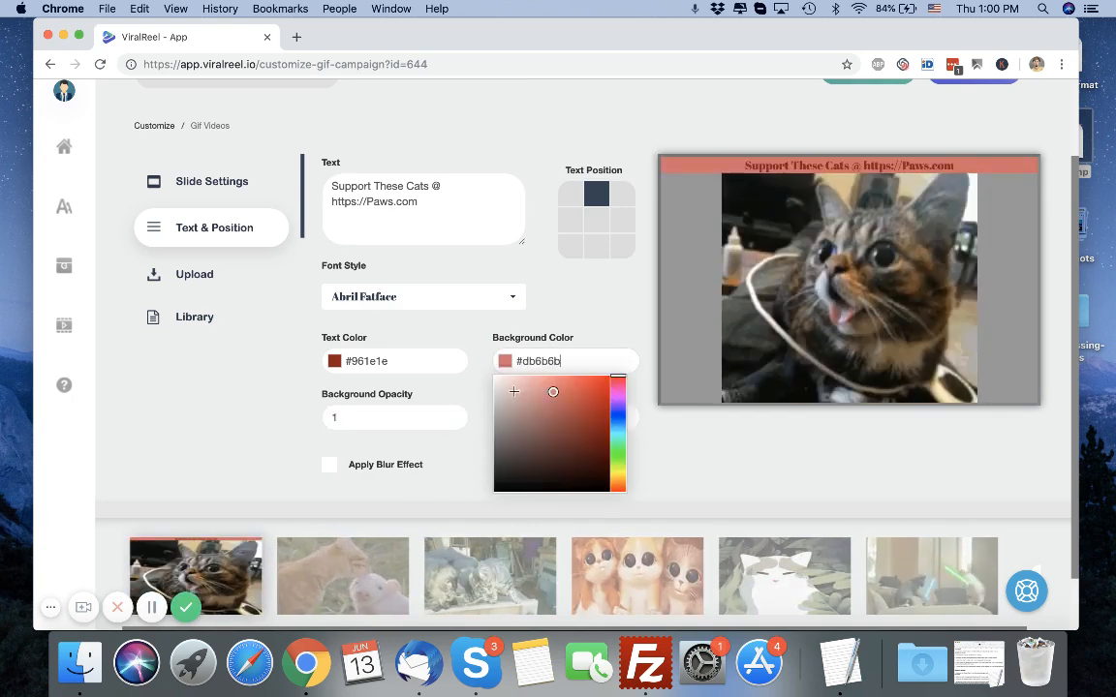
click(511, 391)
Review the file upload options and the image and video library search available for the campaign's slides.
click(219, 287)
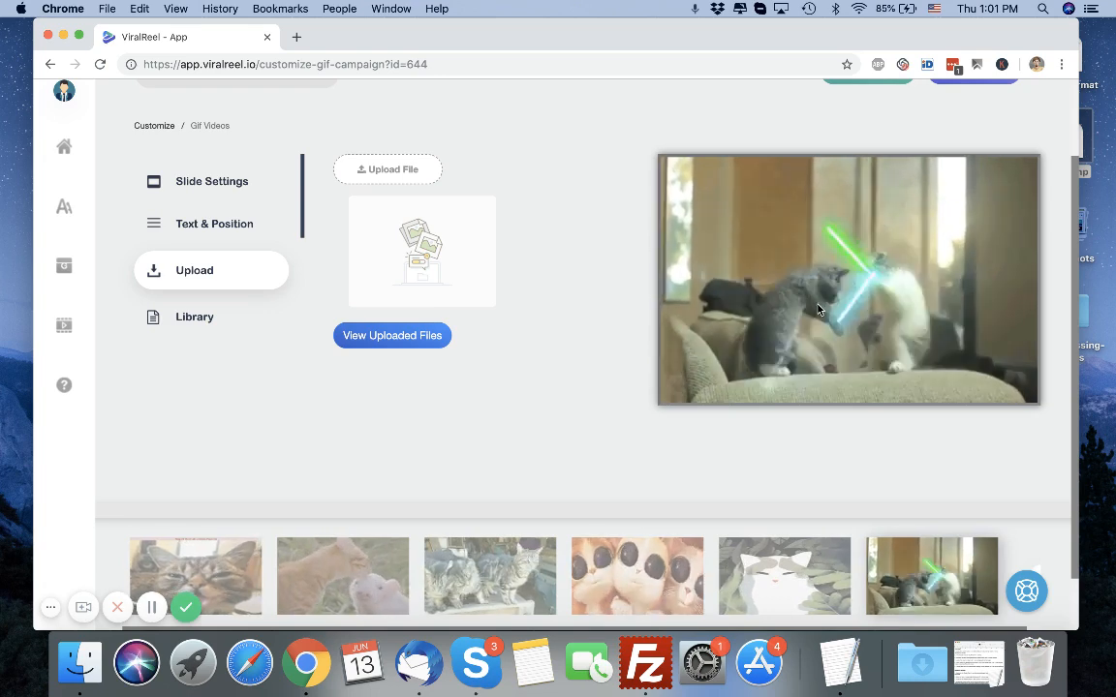
scroll(818, 309, down, 2)
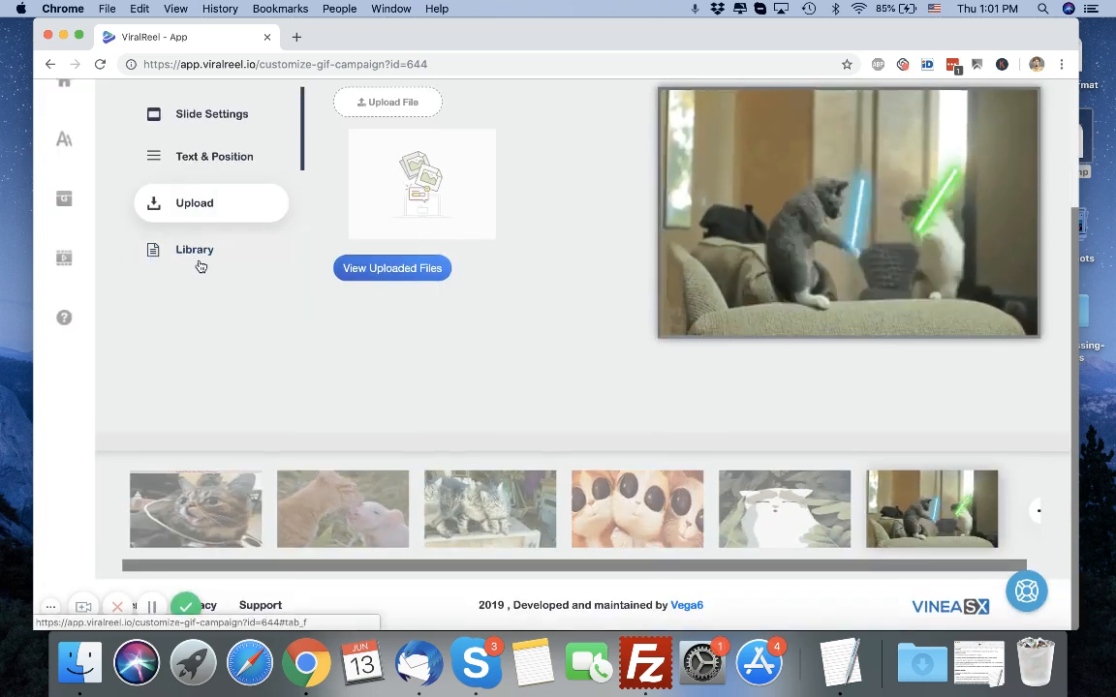
click(198, 254)
scroll(386, 193, up, 3)
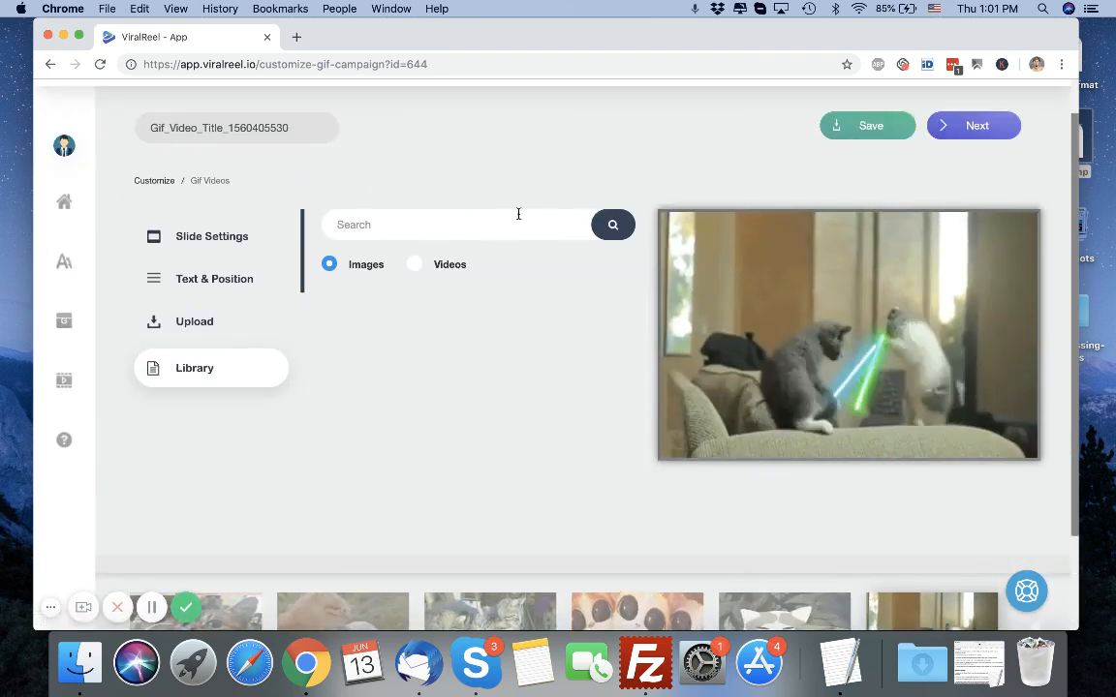
Advance the GIF campaign through the logo stage to the audio stage and review its text-to-speech options.
click(951, 136)
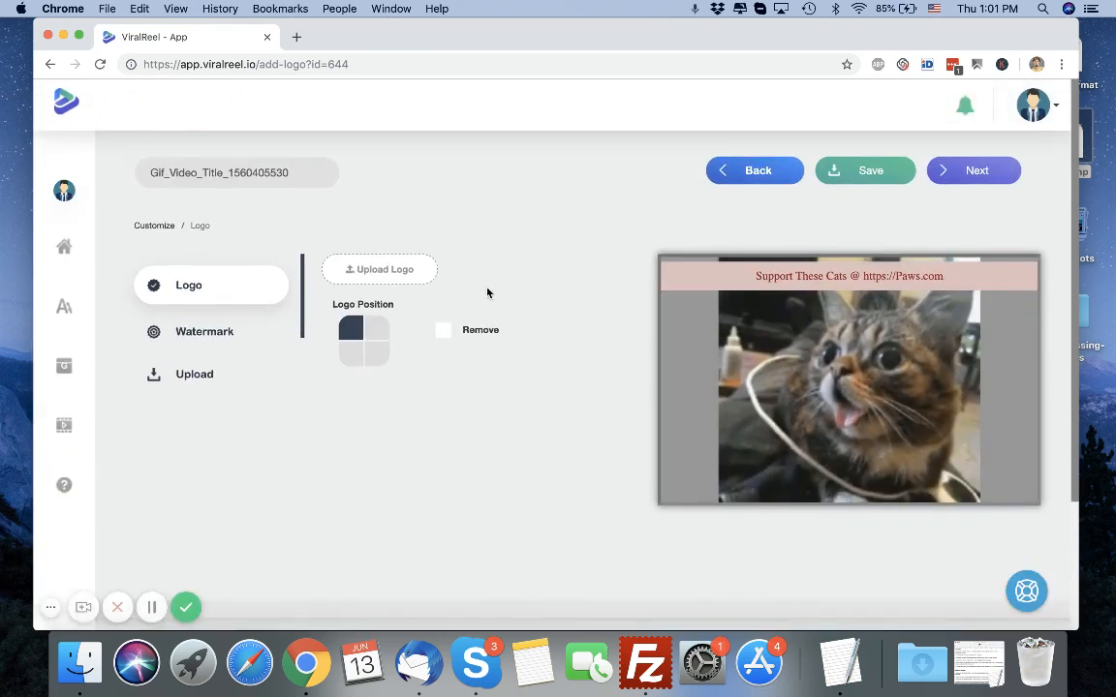
click(941, 174)
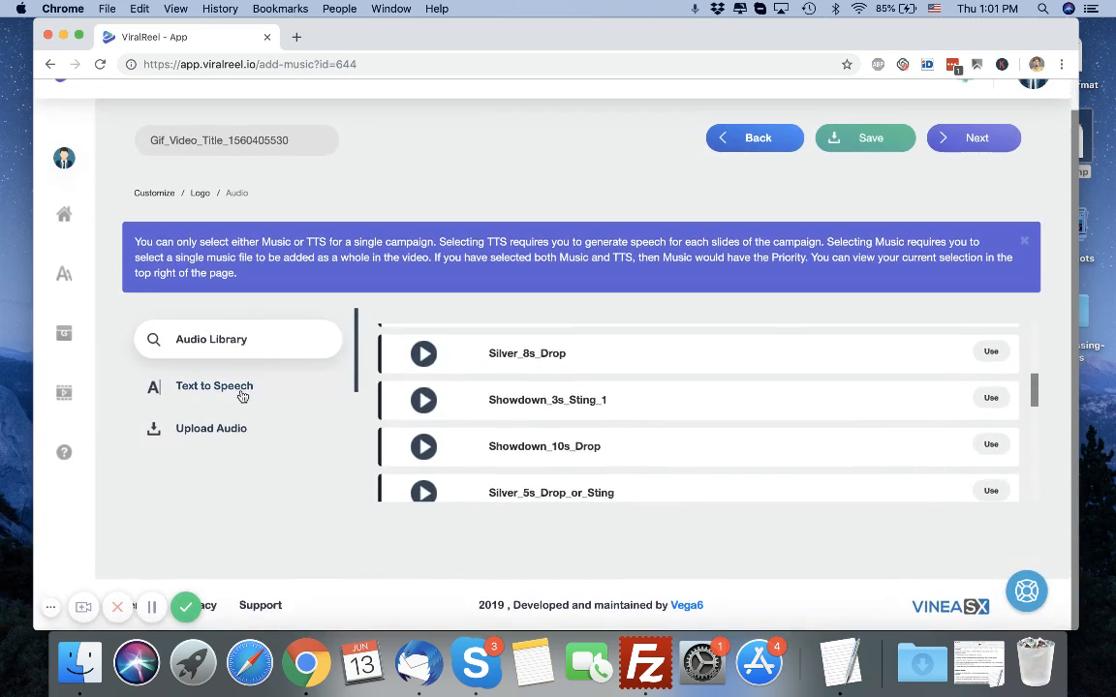
click(241, 392)
scroll(496, 400, down, 2)
scroll(496, 402, down, 2)
scroll(496, 404, up, 5)
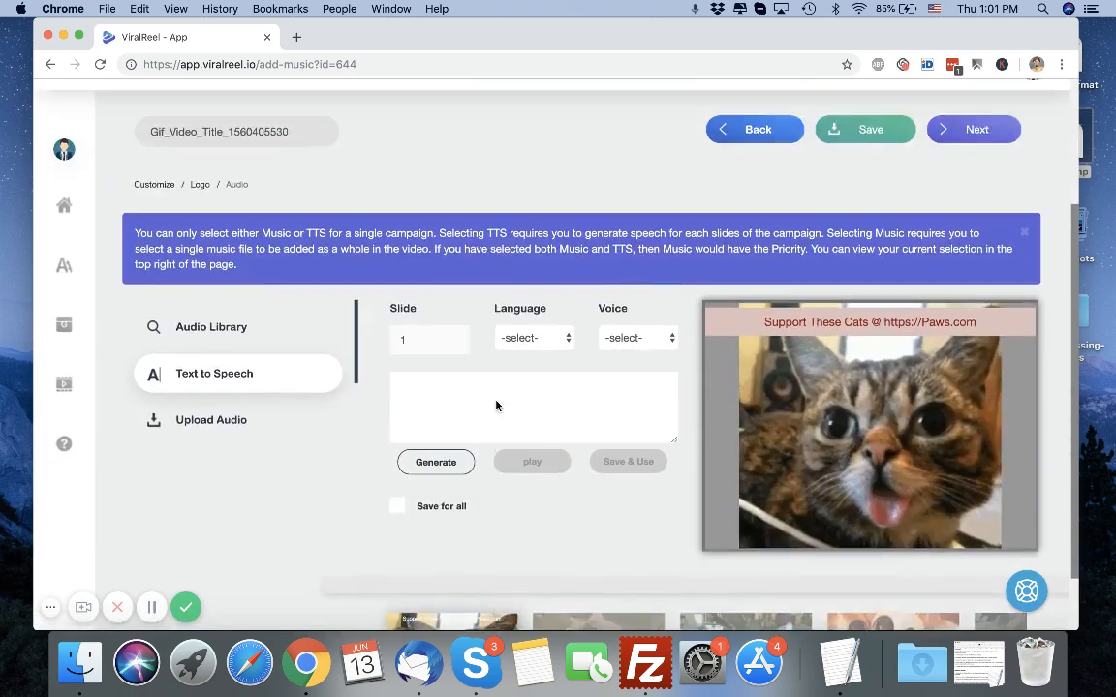
Check the output format choices for the GIF campaign and close the output settings without creating the video.
click(978, 173)
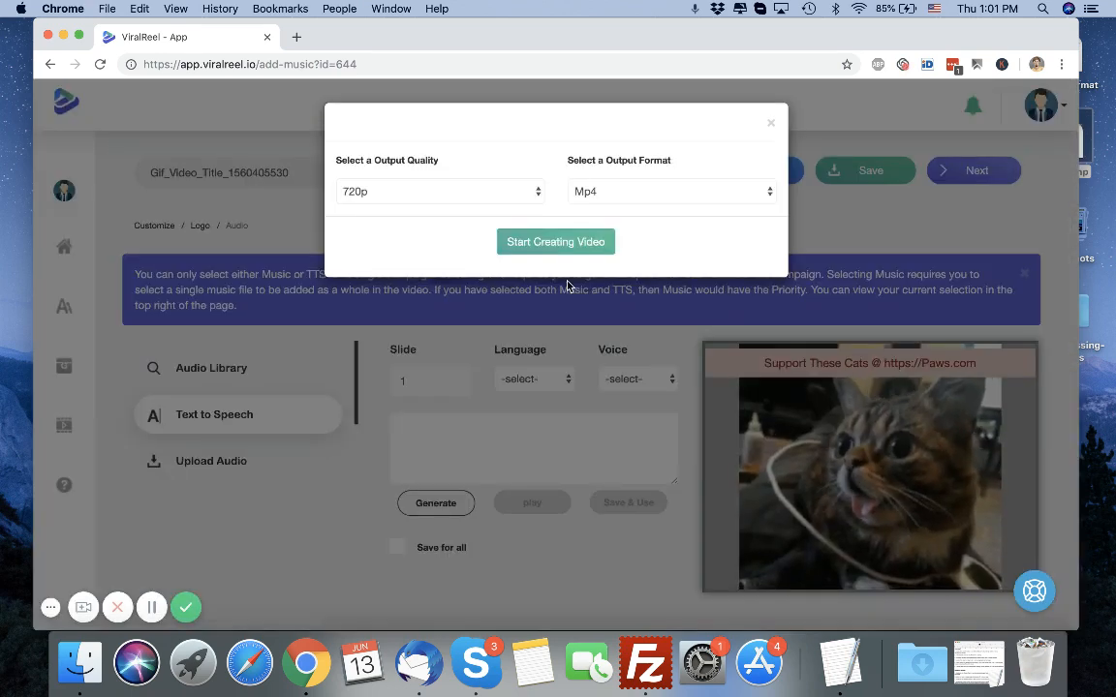
click(620, 191)
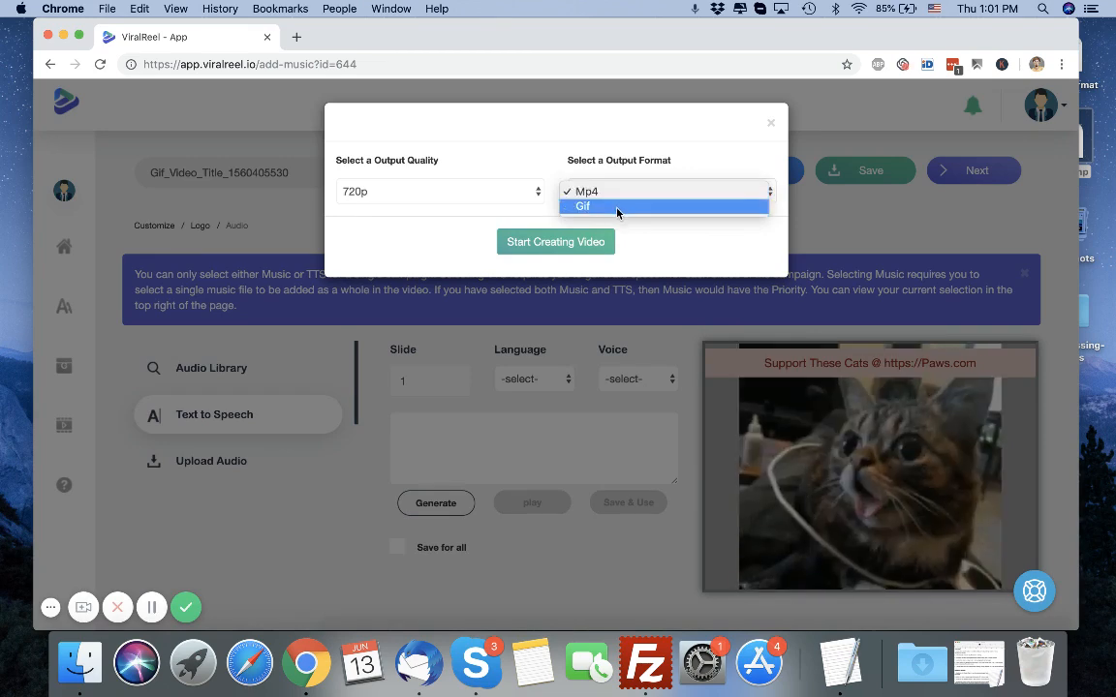
click(773, 125)
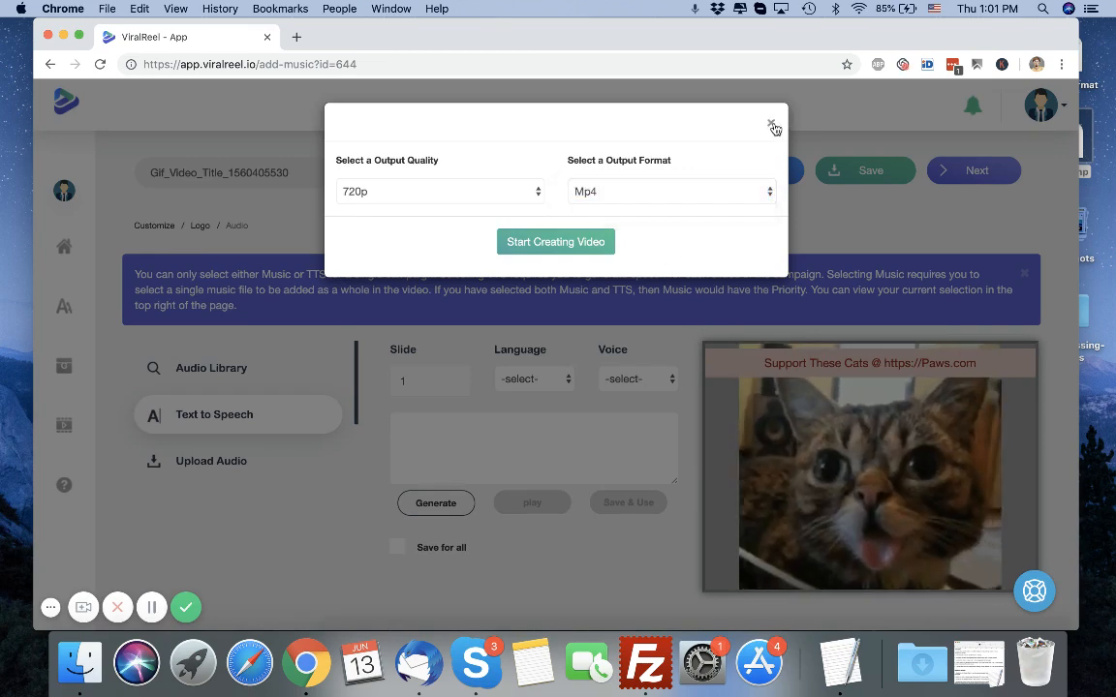
click(773, 125)
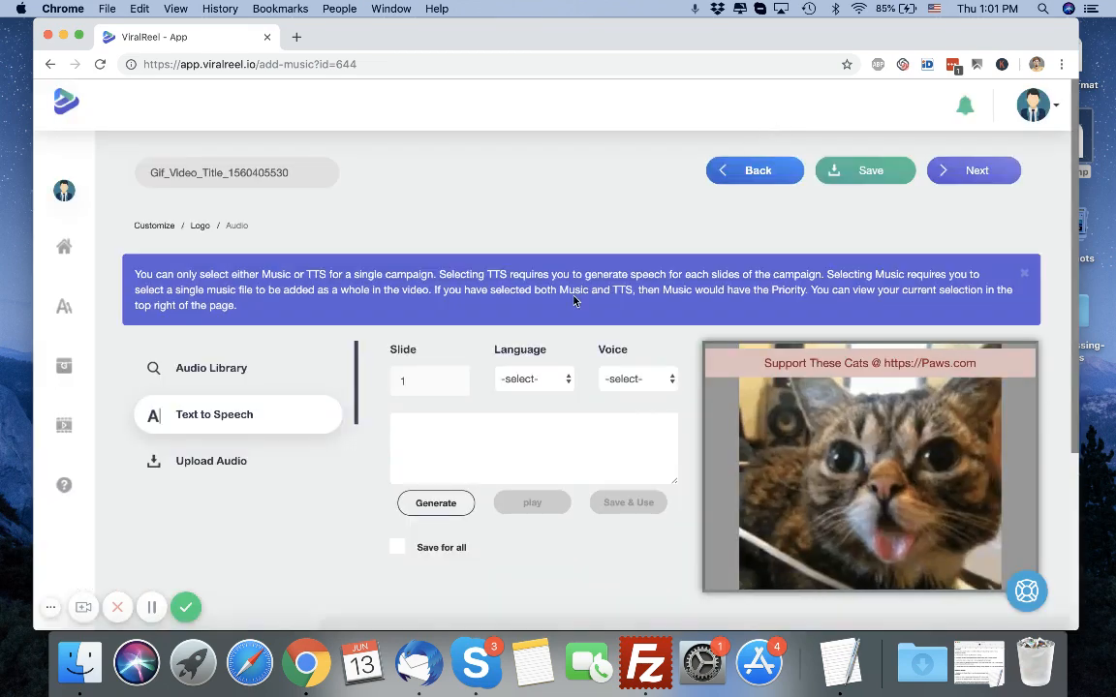
scroll(573, 302, down, 5)
scroll(475, 284, up, 4)
scroll(64, 263, up, 1)
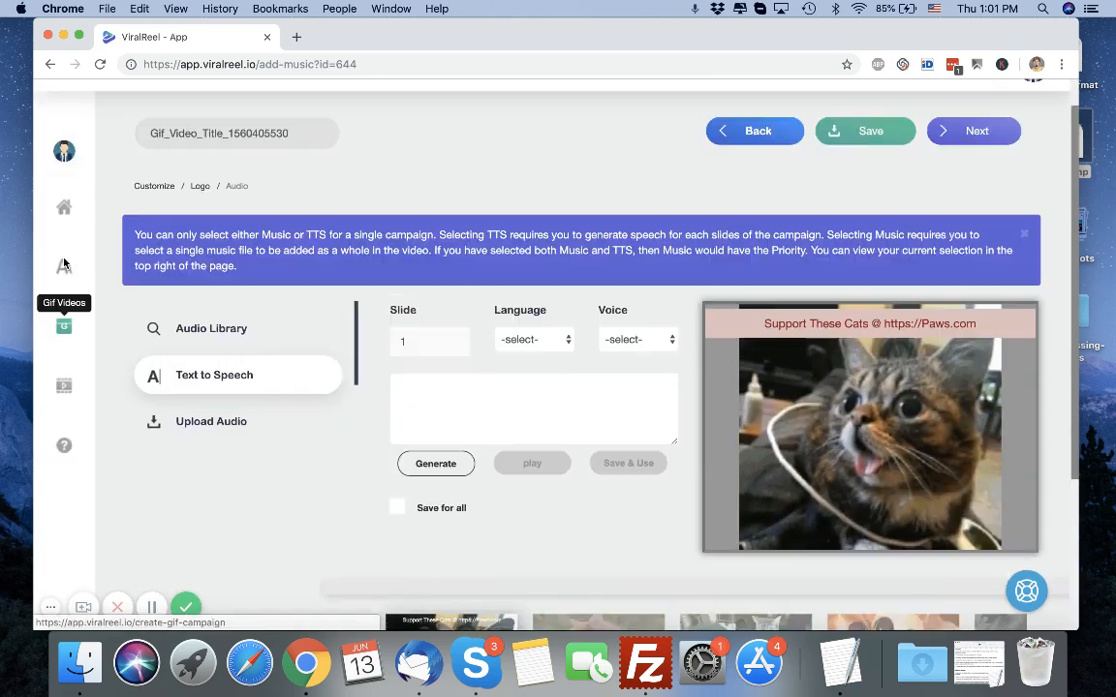
Create a viral video campaign with the niche keyword "cats" and 3 slides, keeping the default title.
click(65, 386)
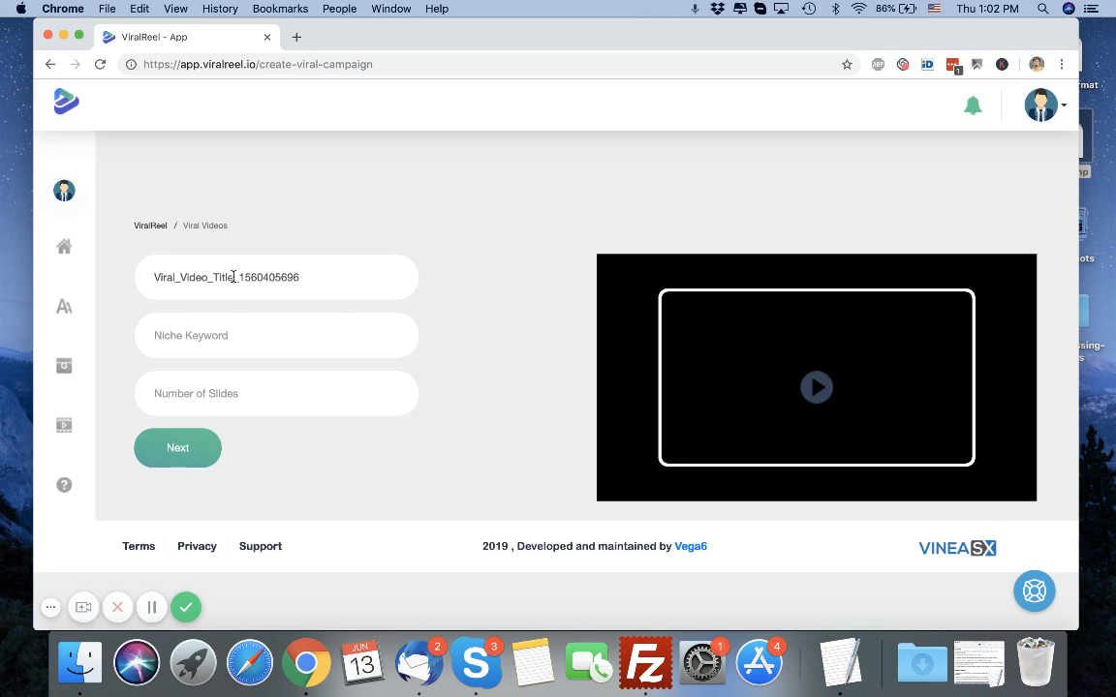
click(218, 337)
text(cats)
click(296, 391)
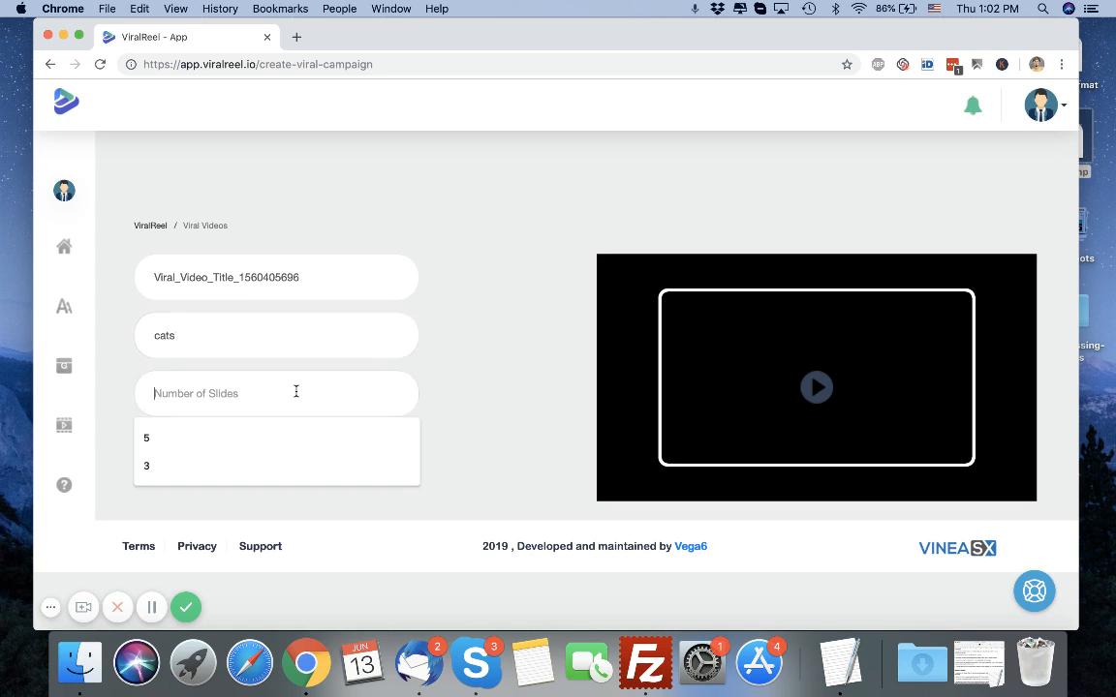
text(3)
click(192, 453)
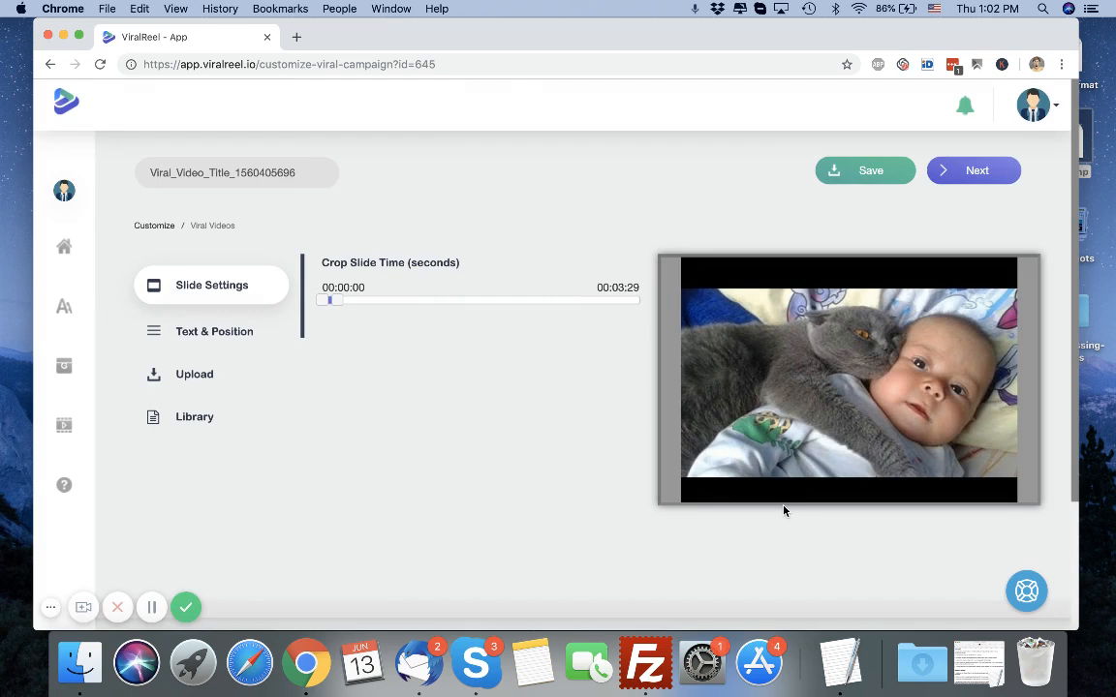
Crop the first video slide, the cat with the baby, so that it starts at 00:00:11.
scroll(484, 475, down, 3)
scroll(428, 391, up, 2)
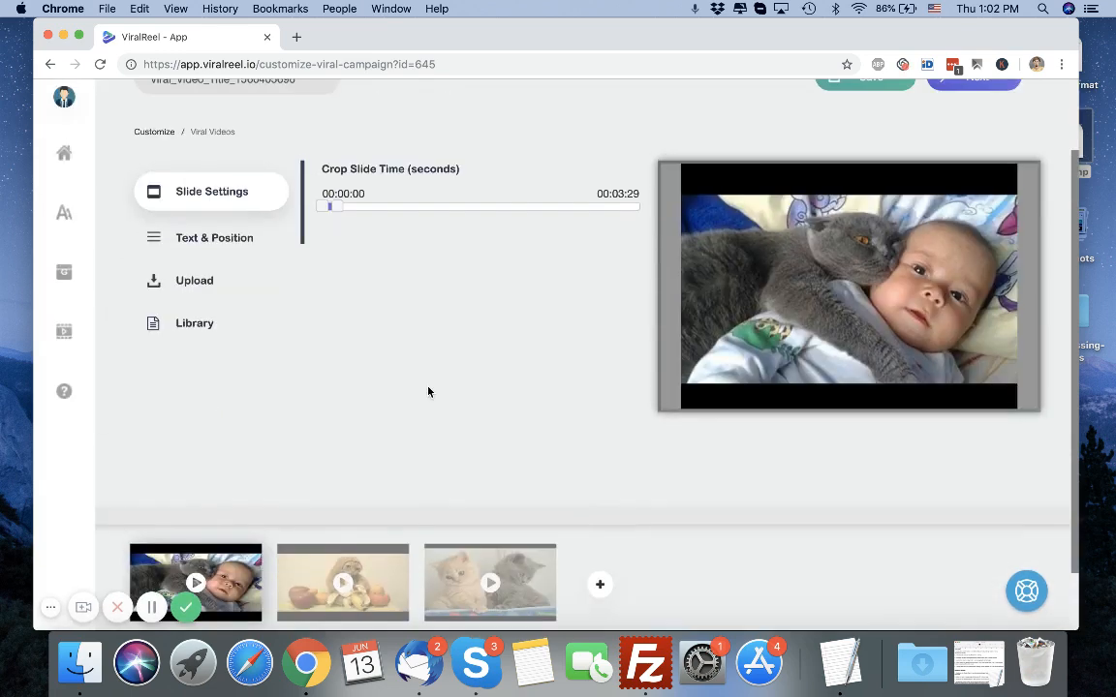
mouse_move(334, 207)
mouse_down()
mouse_move(361, 207)
mouse_move(338, 209)
mouse_up()
click(182, 533)
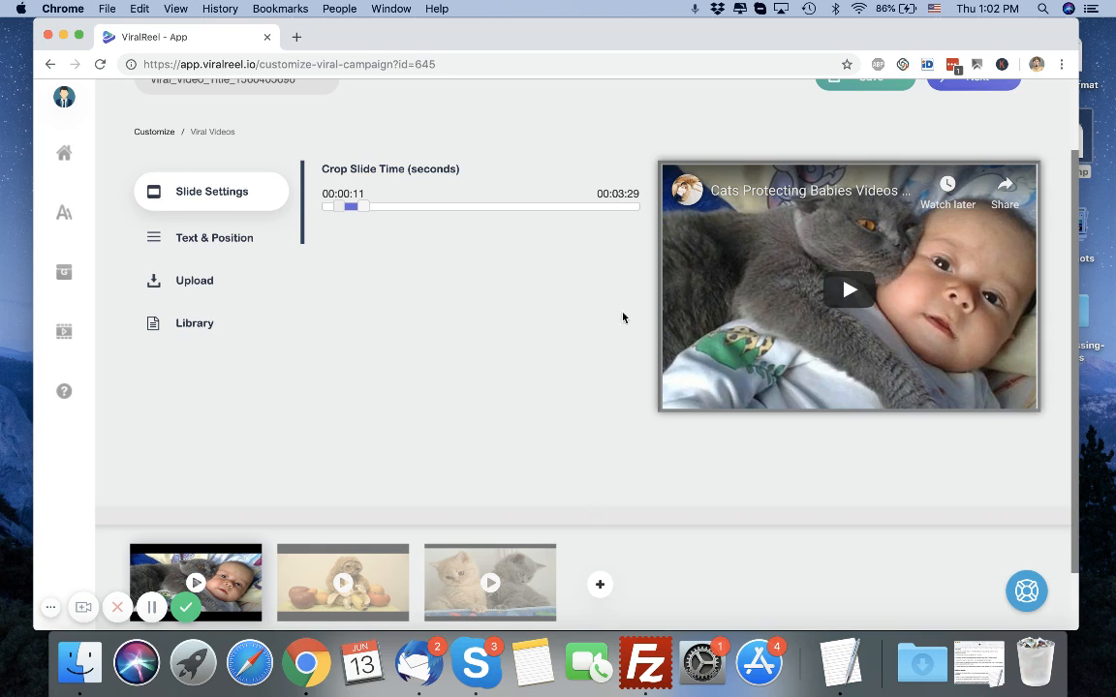
Select the third video slide, with the two kittens, and give it the overlay text "Supprot our Cause @ Paws.com".
click(363, 581)
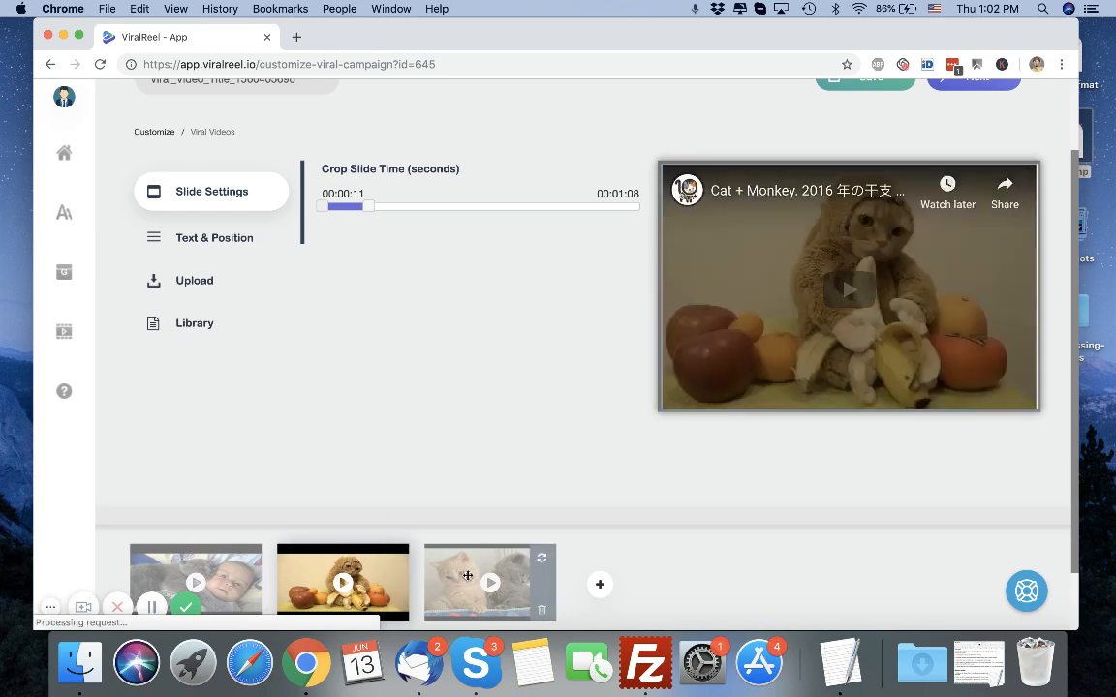
click(467, 579)
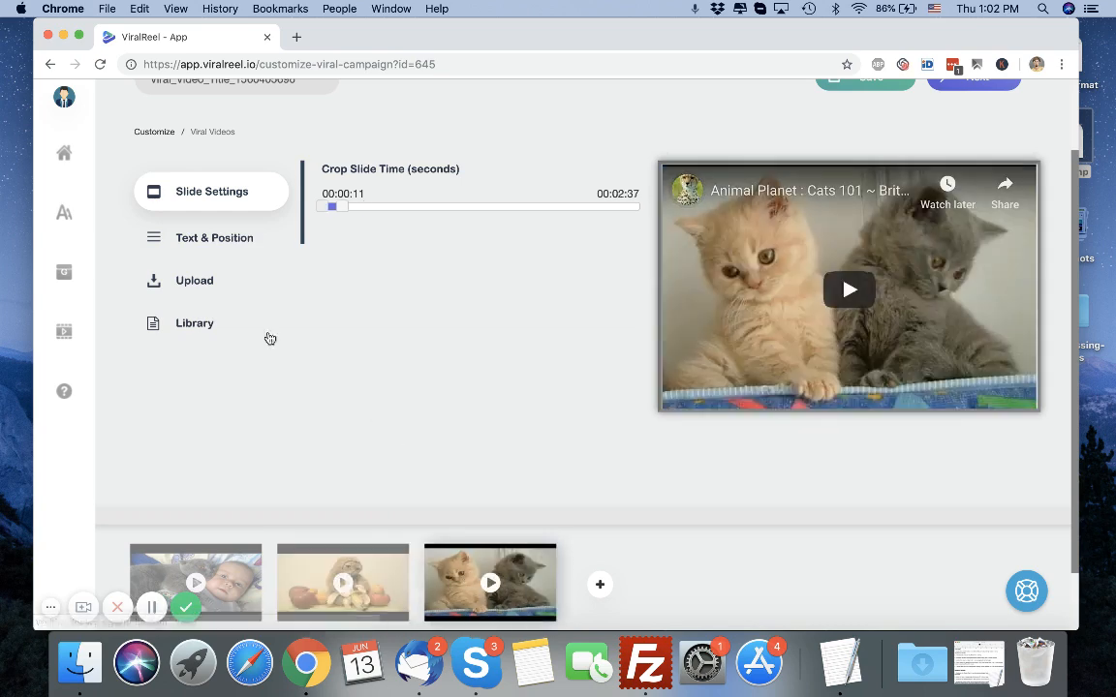
click(231, 237)
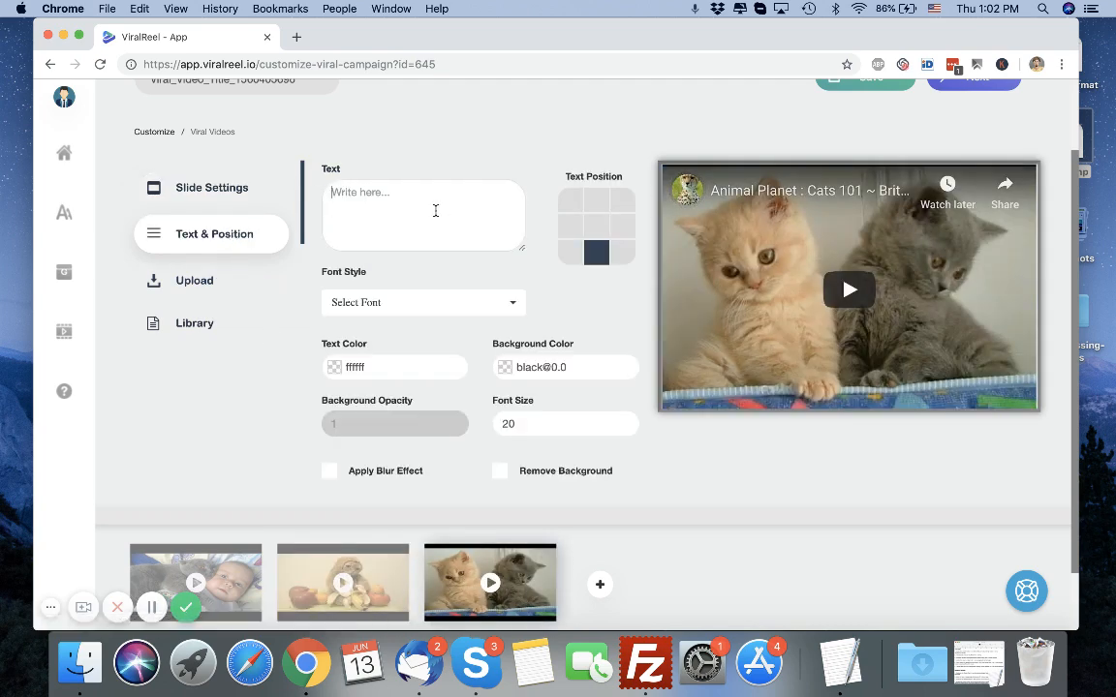
text(Pro)
key(BackSpace)
key(BackSpace)
key(BackSpace)
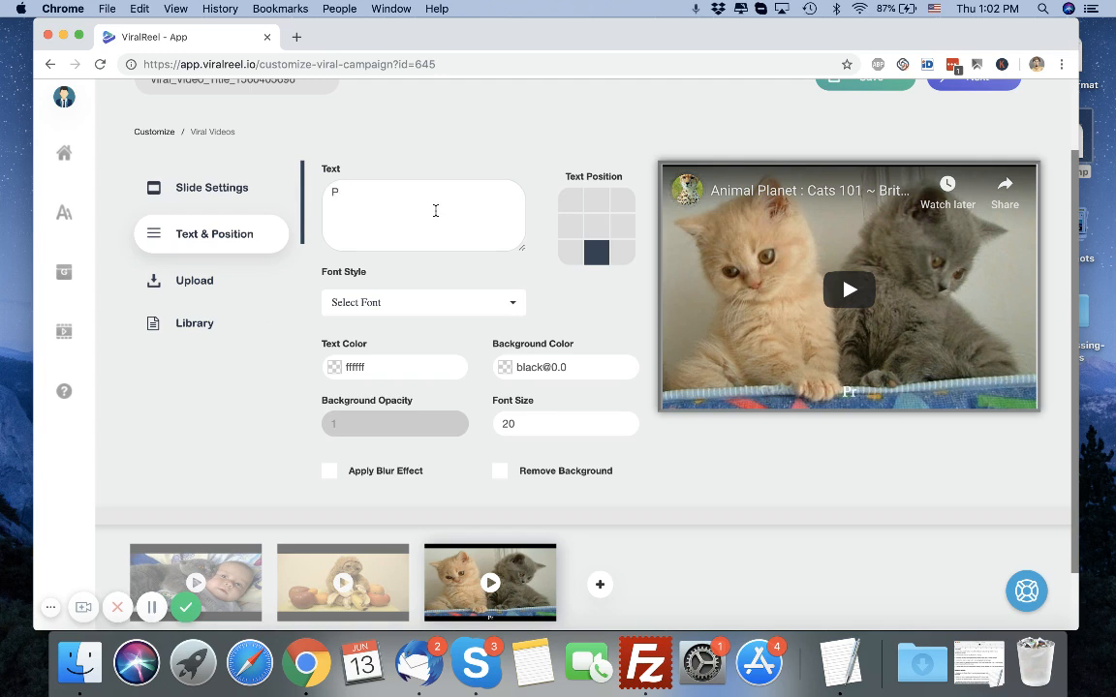
text(Supprot our )
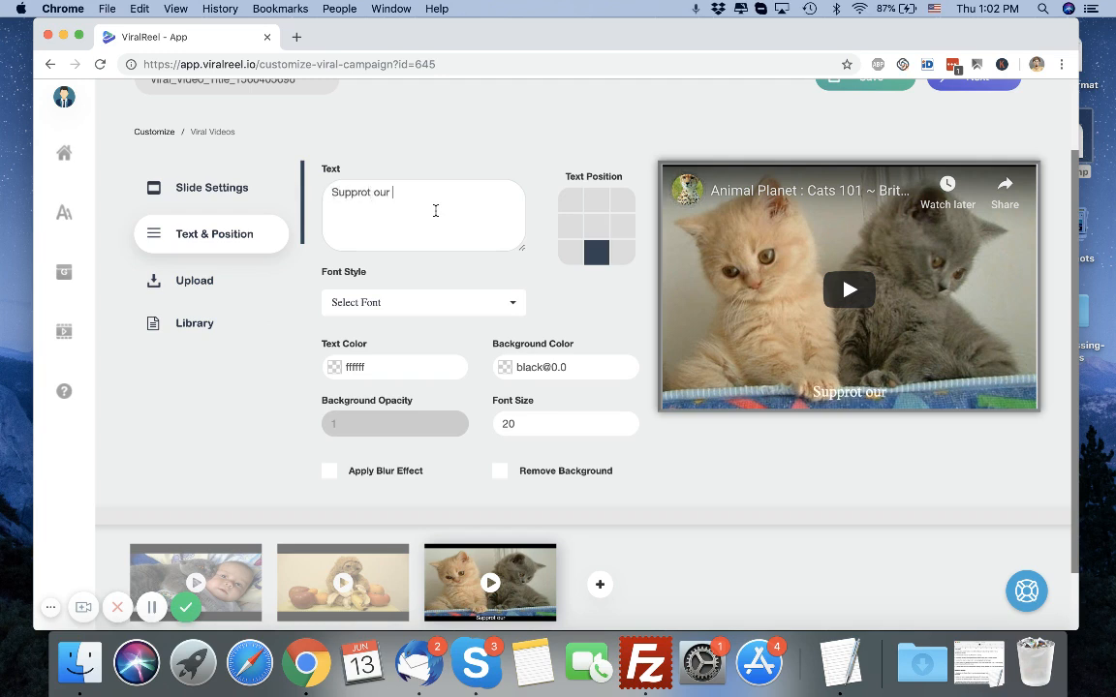
text(Cause @)
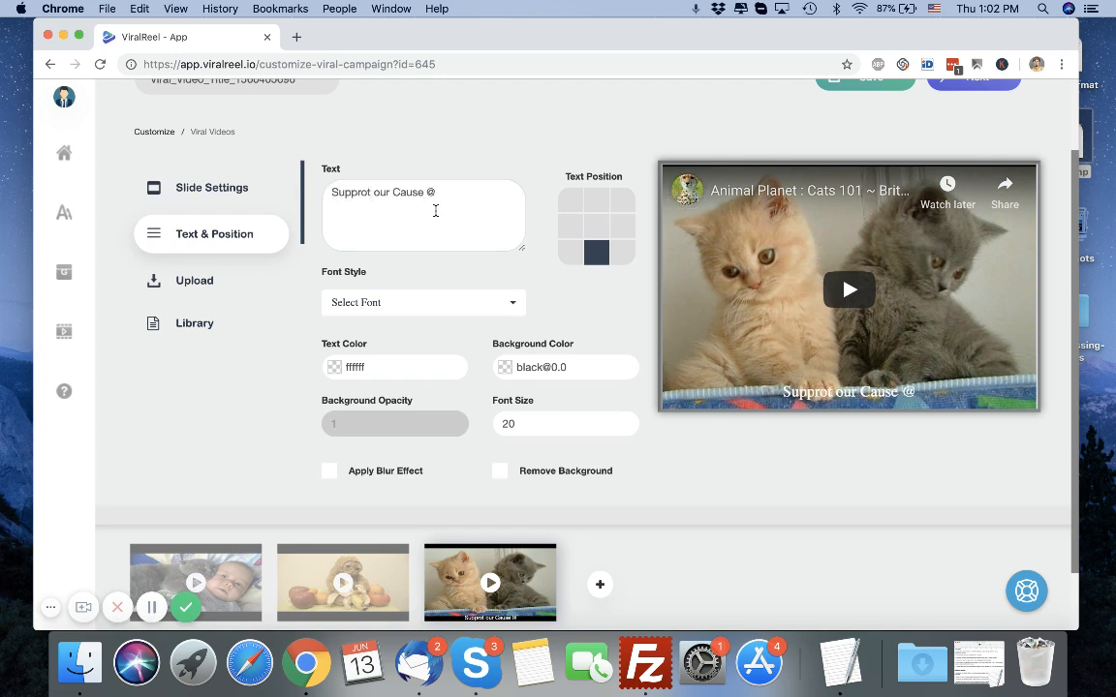
text( Paws.com)
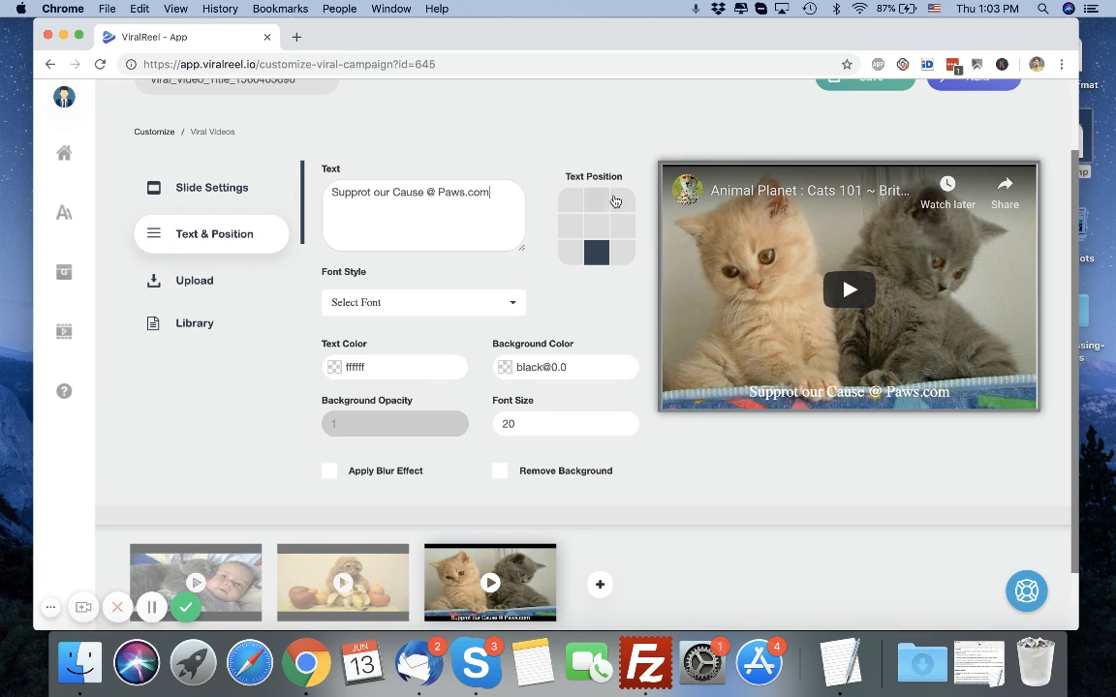
Set the third slide's overlay text color to the yellow-green #8dbd2d.
click(416, 366)
click(445, 462)
drag(445, 462, 445, 473)
click(411, 411)
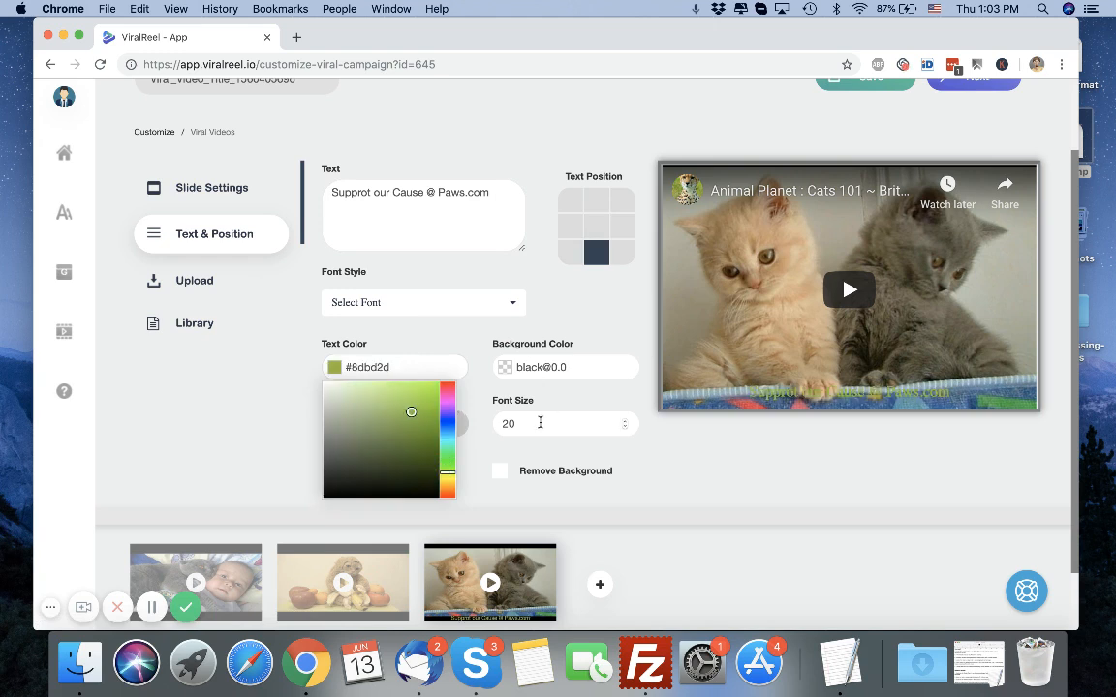
Set the font style of the third slide's overlay text to Abril Fatface.
click(540, 423)
click(418, 315)
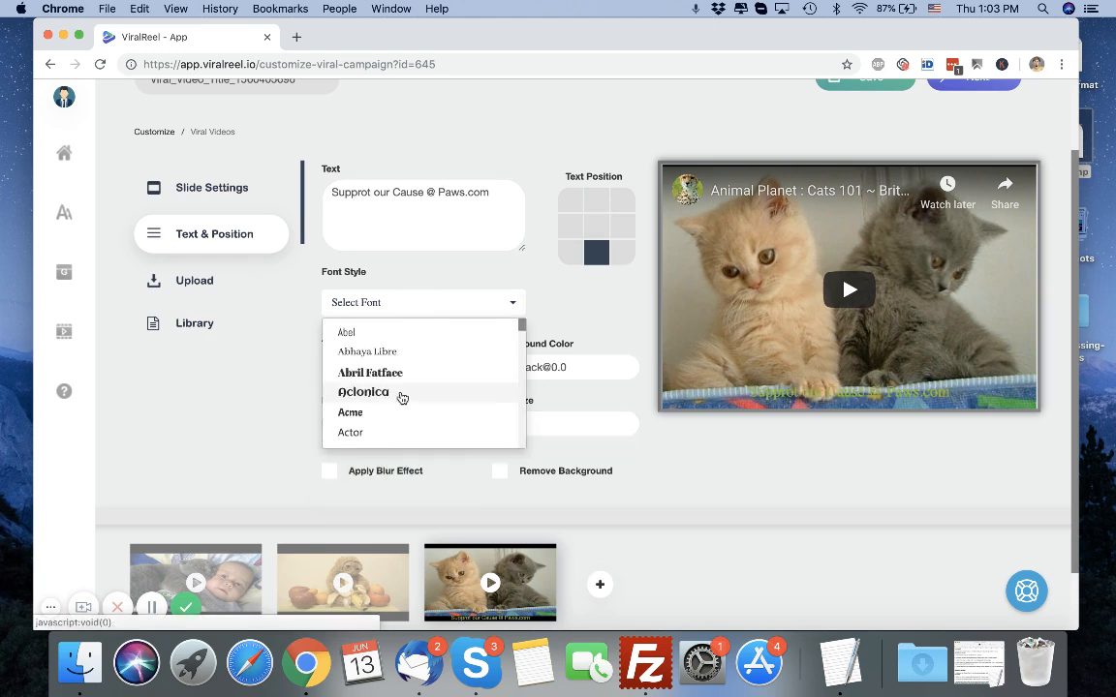
click(398, 392)
click(424, 374)
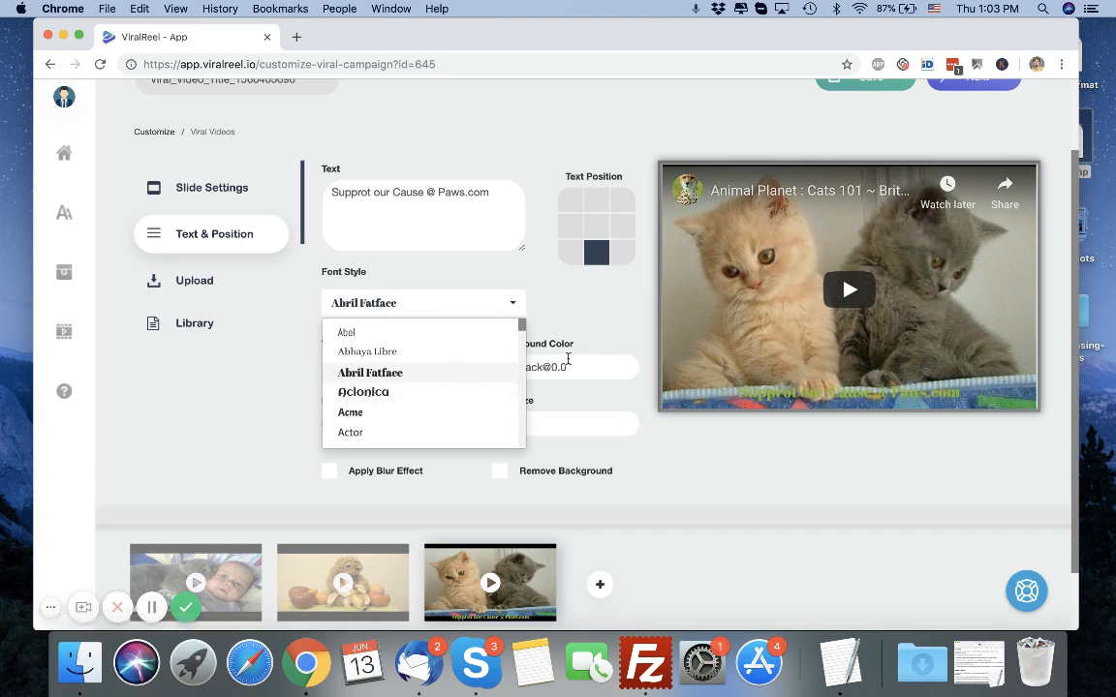
Set the background color behind the third slide's overlay text to the pale pink #f0d8d8.
click(528, 367)
click(511, 397)
drag(510, 398, 505, 388)
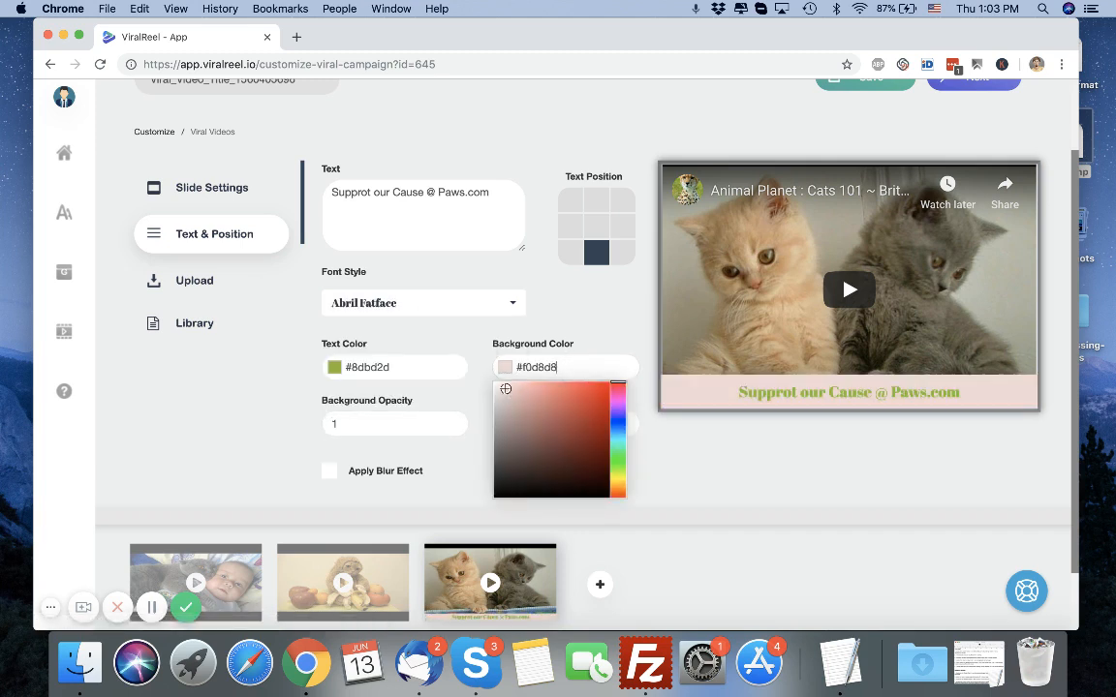
click(617, 306)
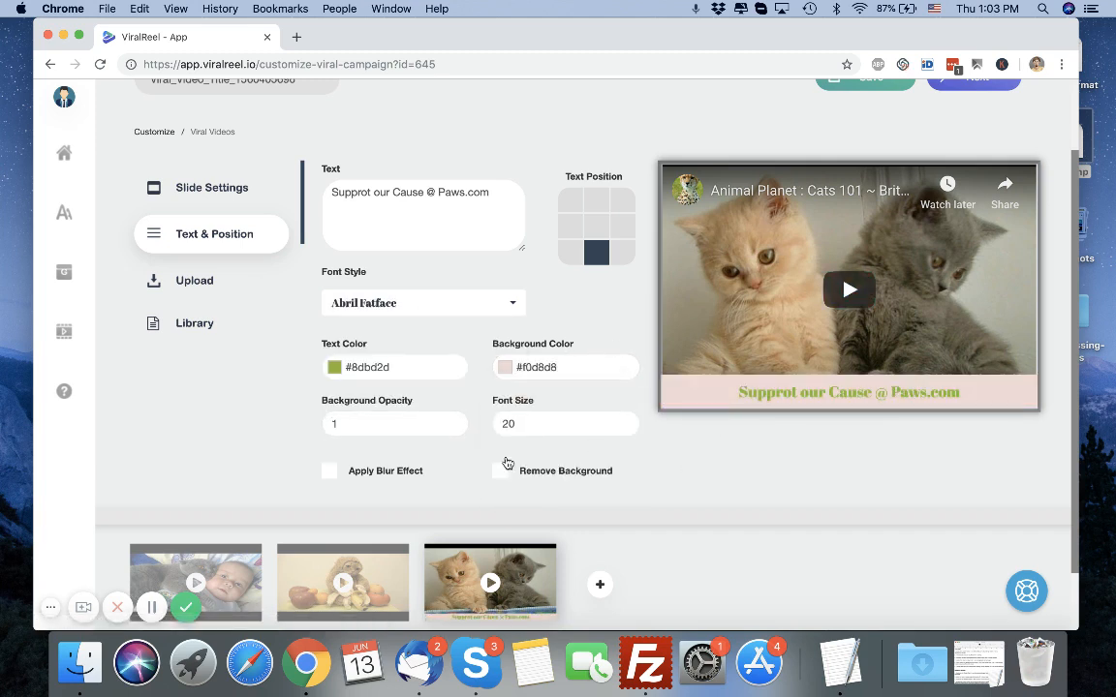
Try the blur effect on the third slide and switch it back off.
click(368, 473)
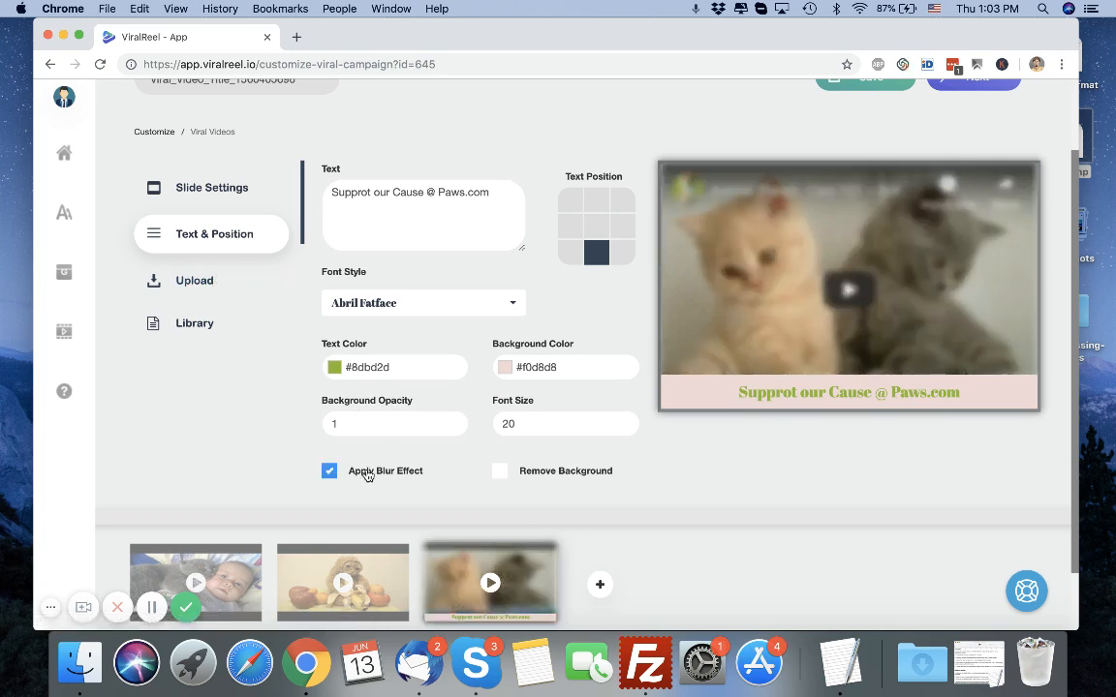
click(369, 473)
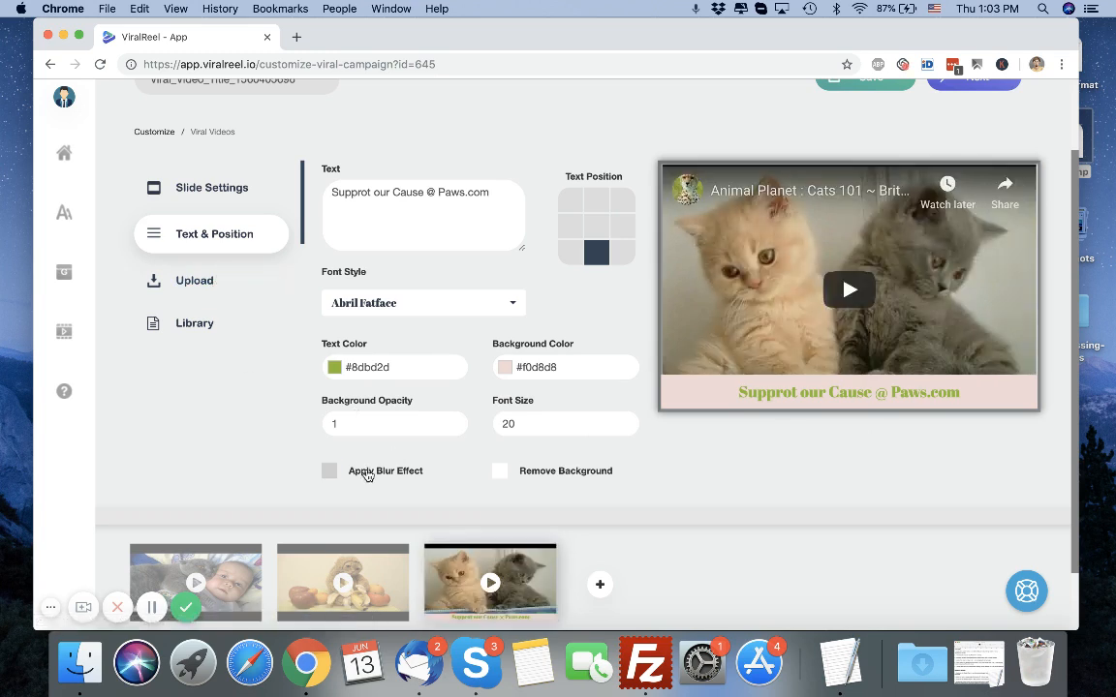
View the slide's file upload options, and continue past the logo page to the campaign's audio page.
click(214, 281)
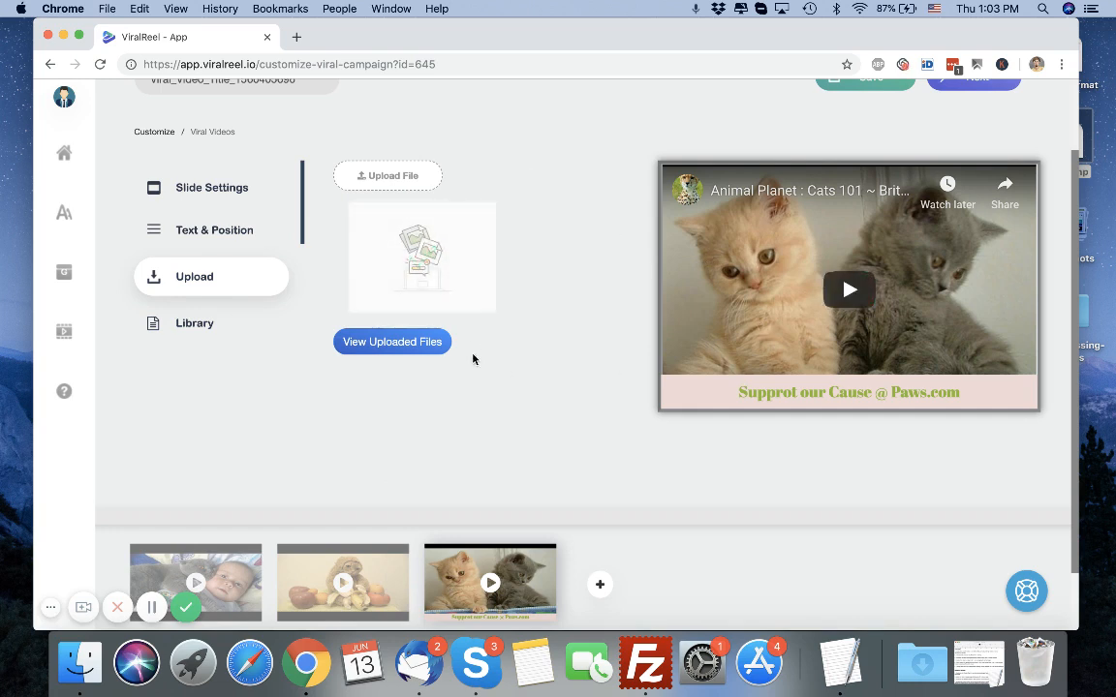
scroll(991, 207, up, 2)
click(985, 180)
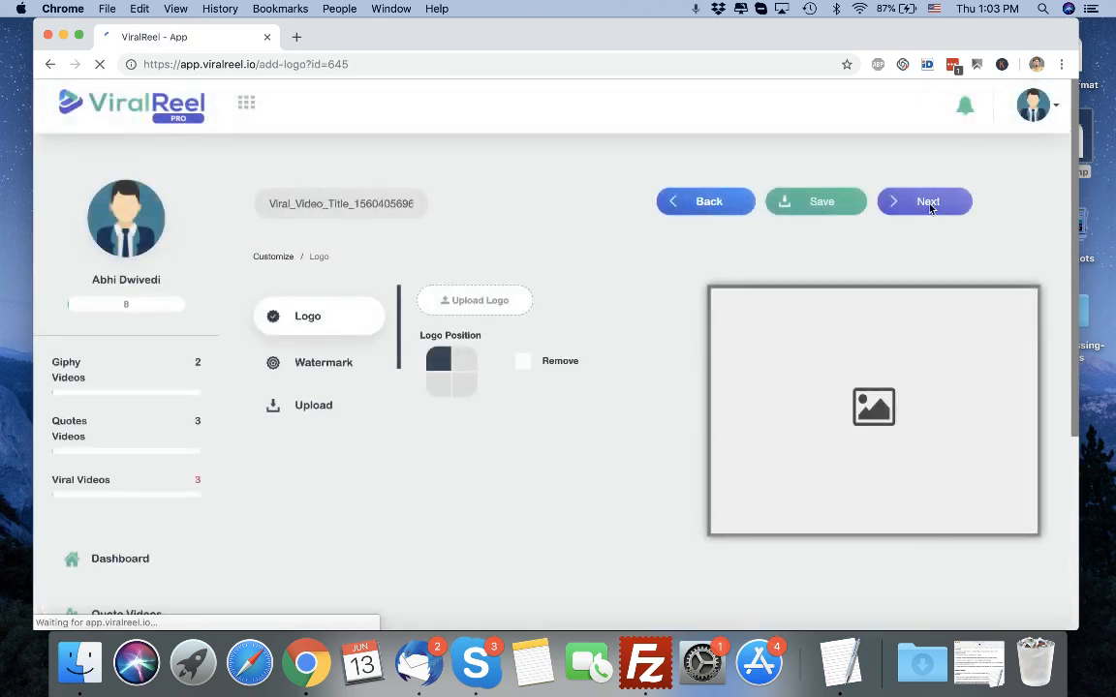
click(915, 205)
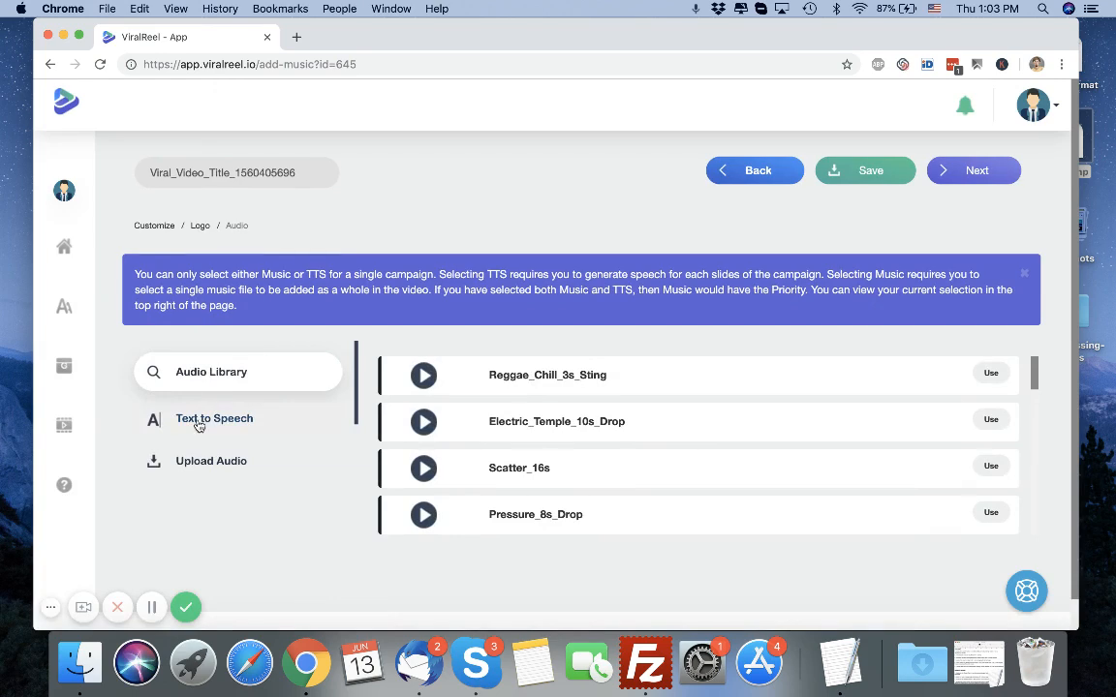
Review the text-to-speech options and the slides they apply to.
click(197, 423)
scroll(420, 442, down, 5)
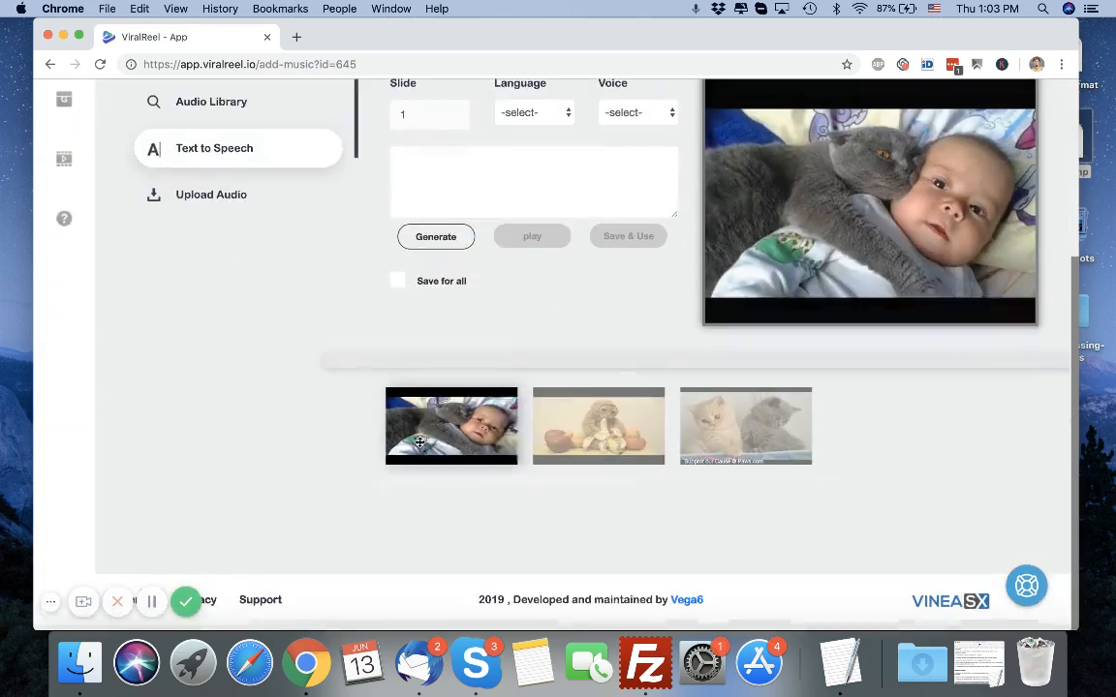
scroll(620, 233, up, 5)
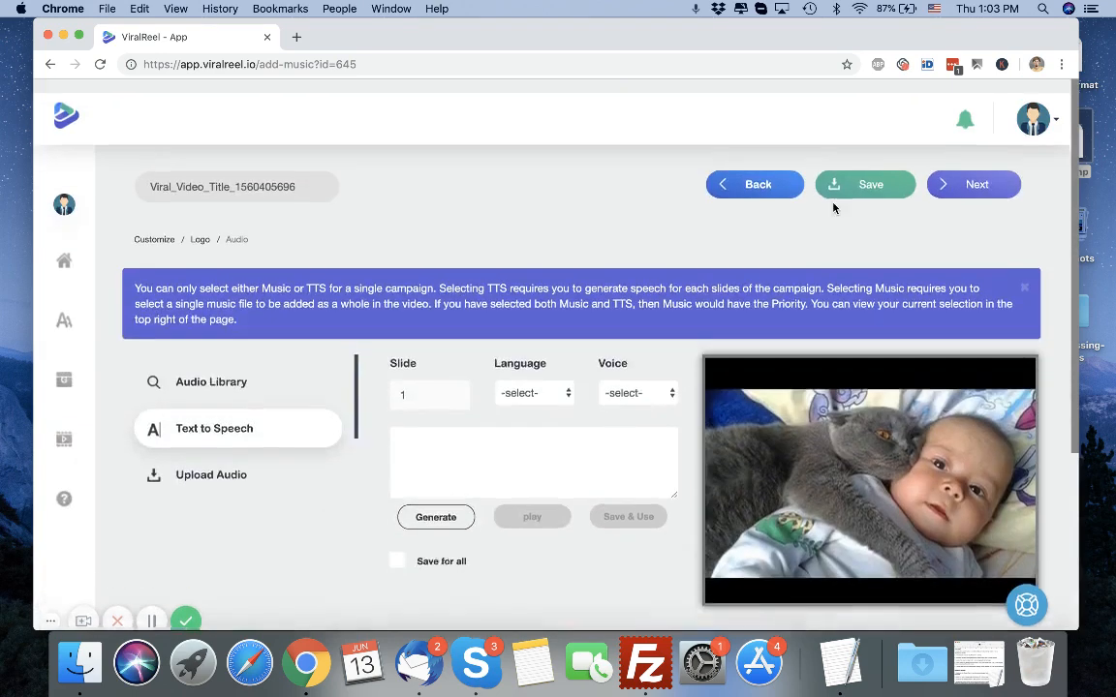
Review the output format choices for the campaign video, and close the output settings without starting the video creation.
click(869, 170)
click(626, 201)
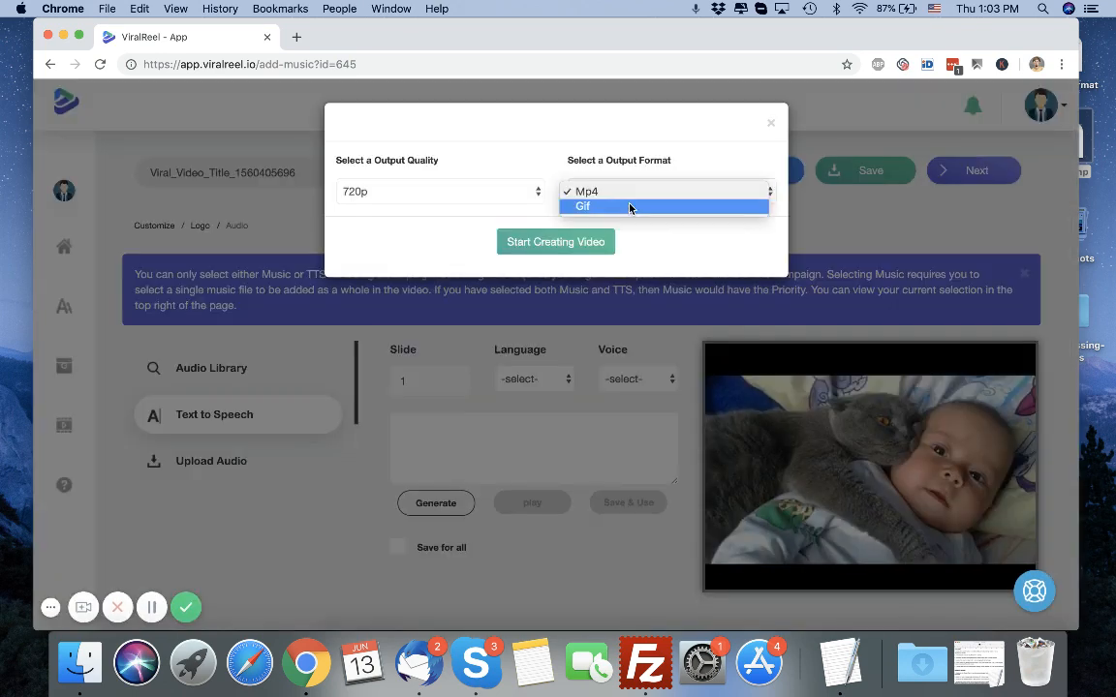
click(365, 474)
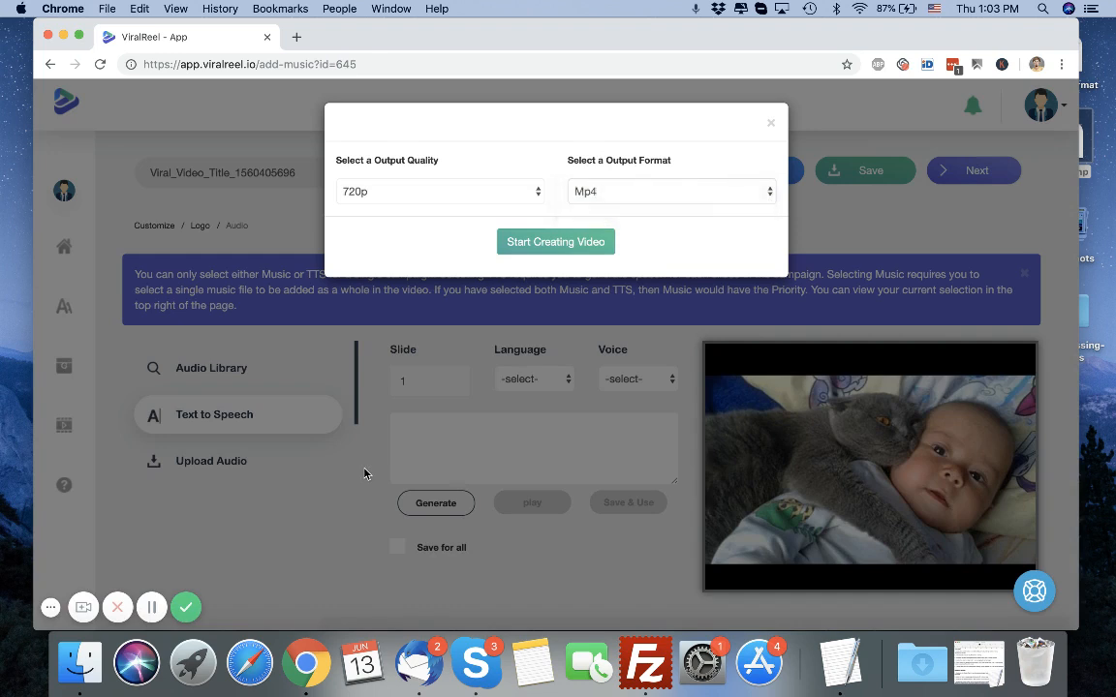
click(770, 125)
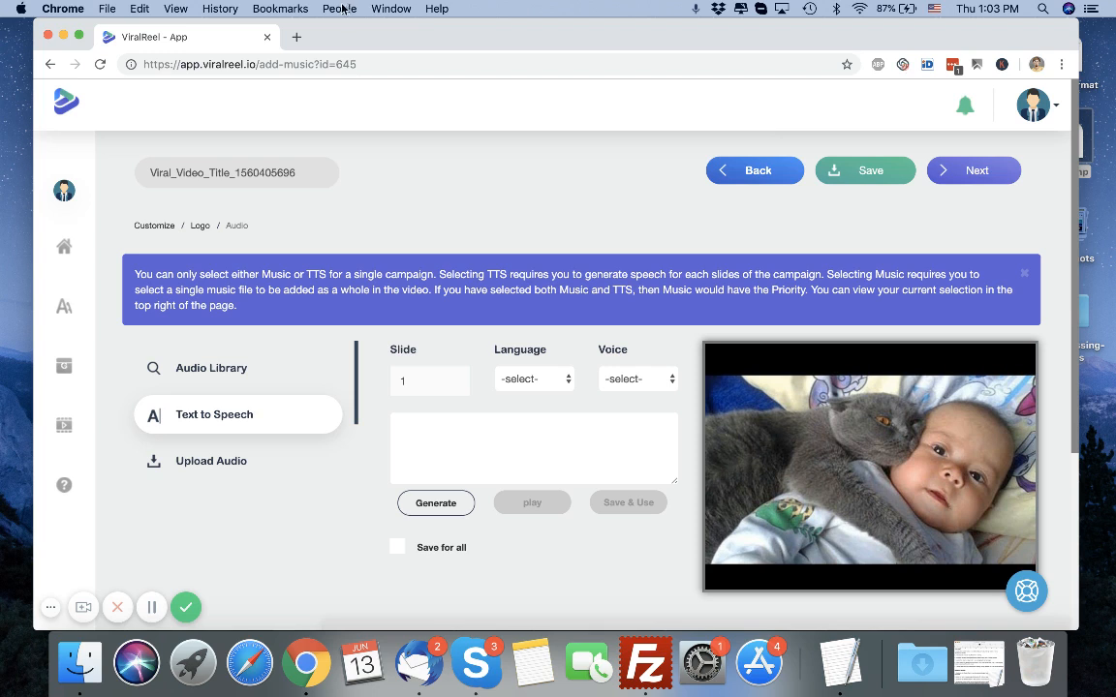
Return to the dashboard and examine the video counts and the Campaign Data table with its statuses and actions.
click(66, 249)
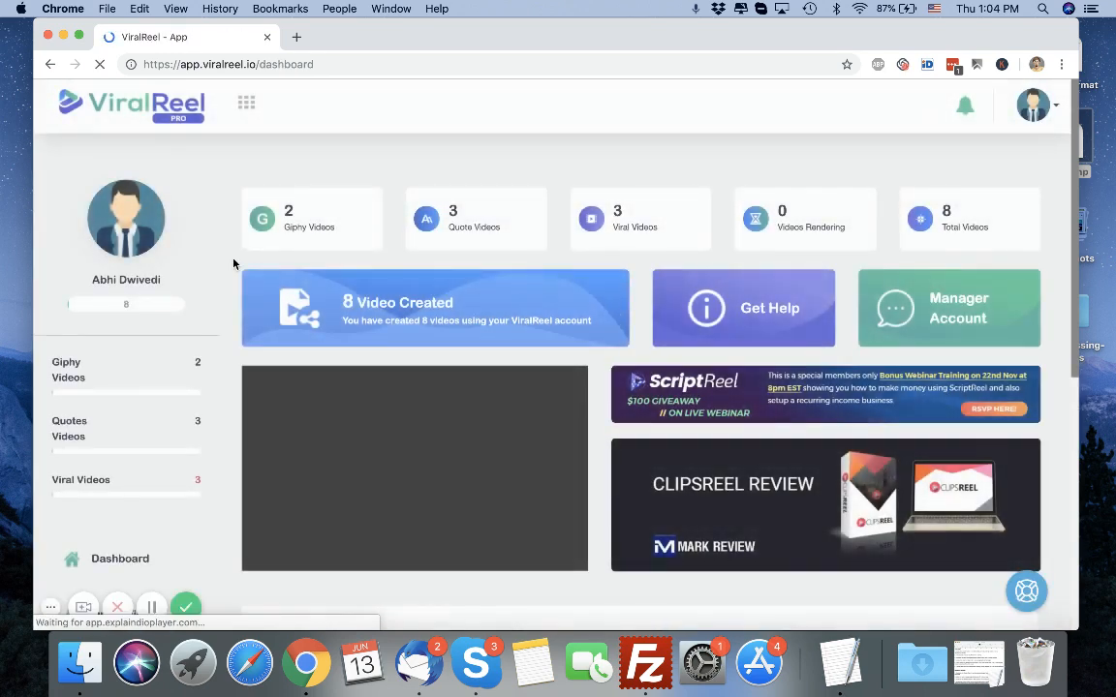
scroll(704, 335, down, 5)
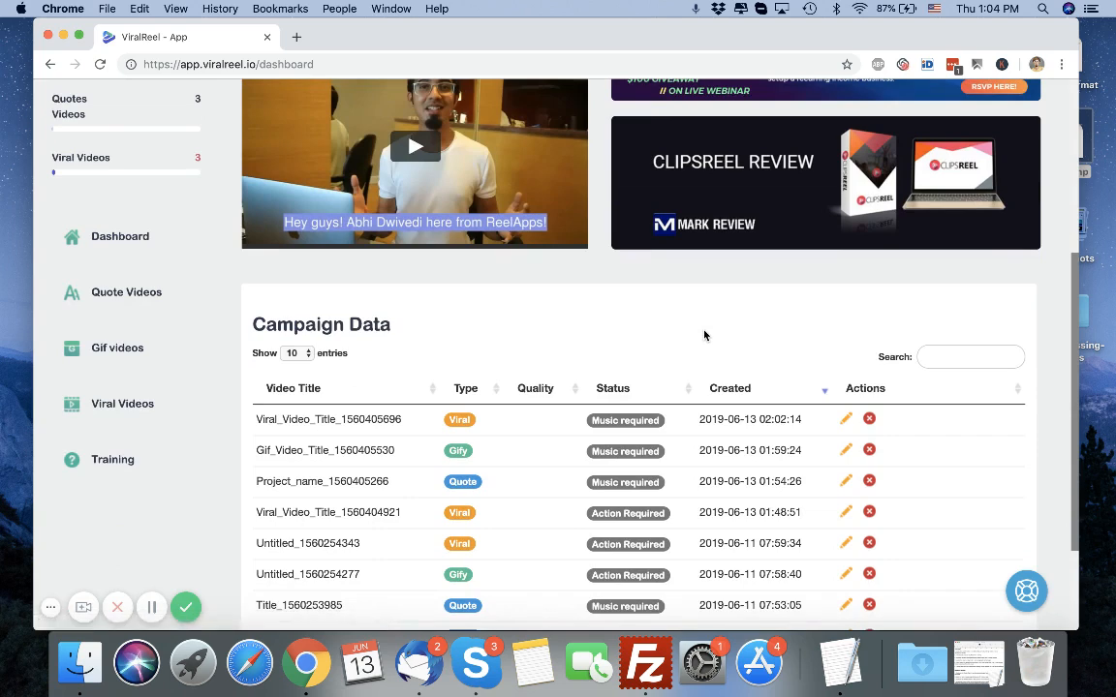
scroll(704, 335, up, 2)
scroll(704, 336, up, 4)
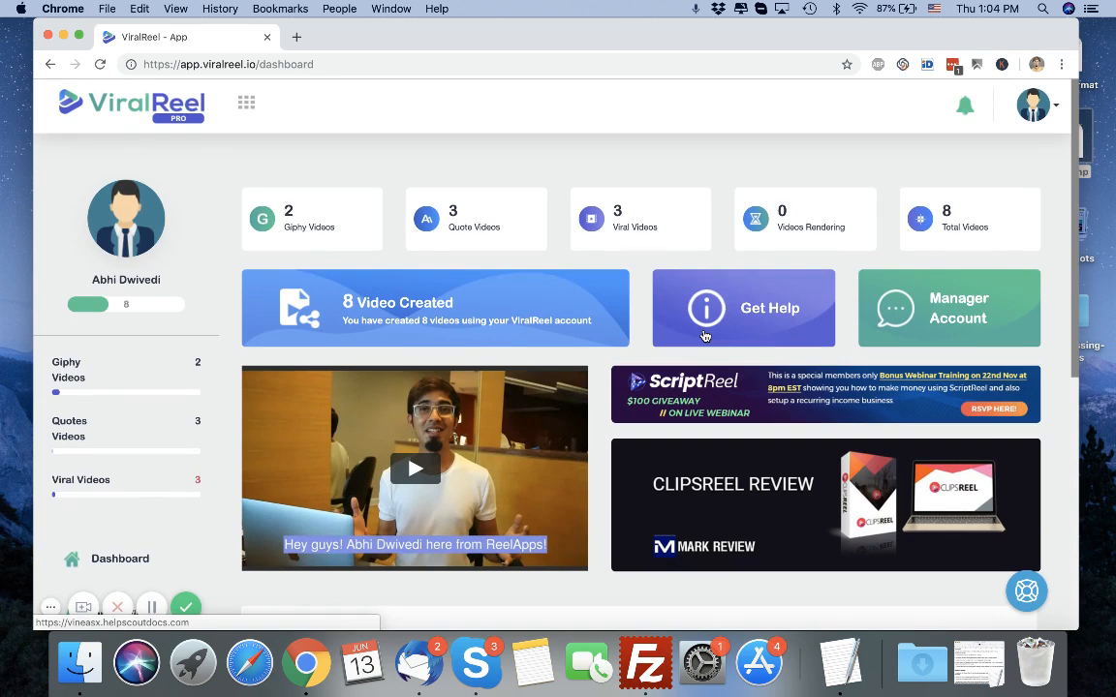
scroll(704, 336, down, 8)
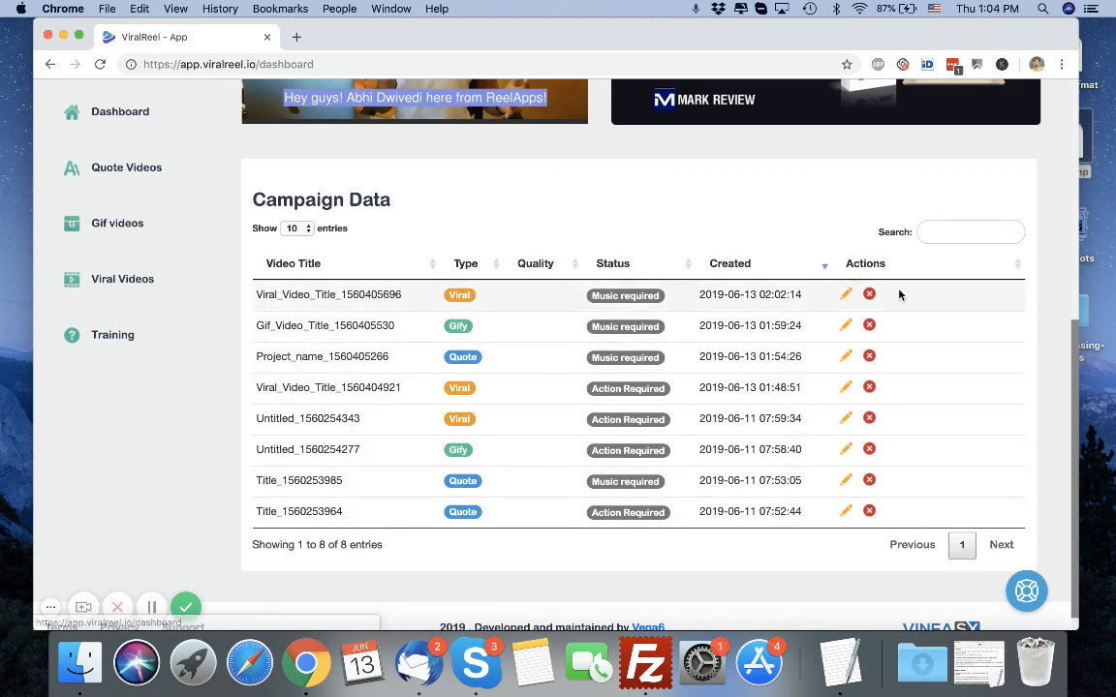
scroll(769, 272, up, 5)
scroll(769, 272, up, 4)
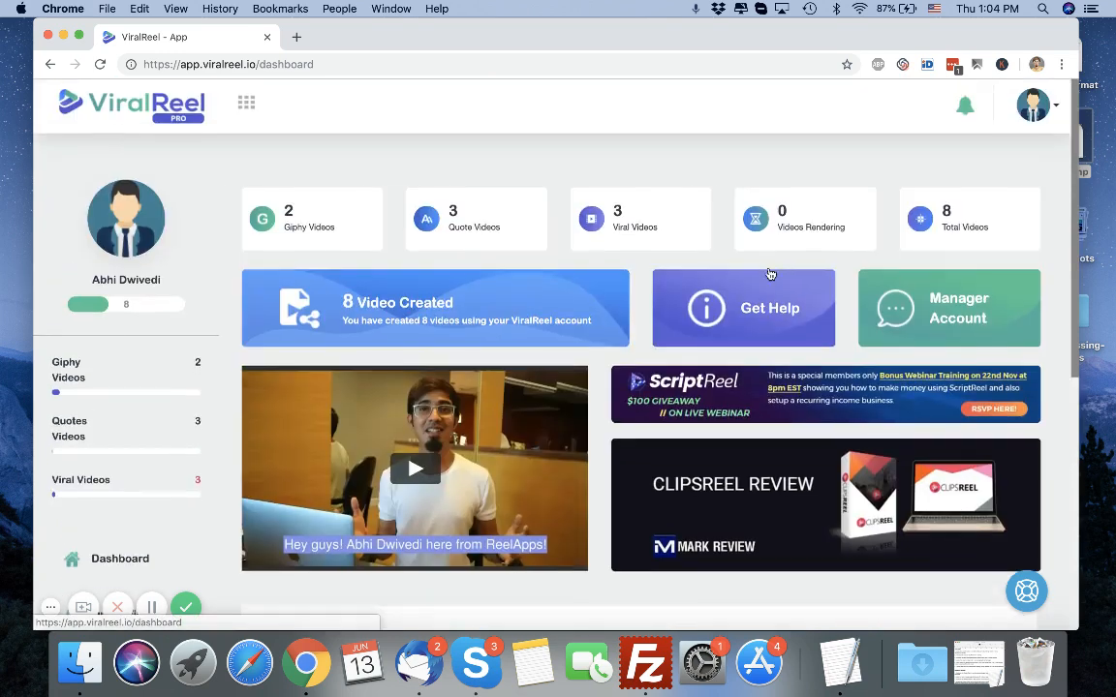
scroll(769, 272, down, 1)
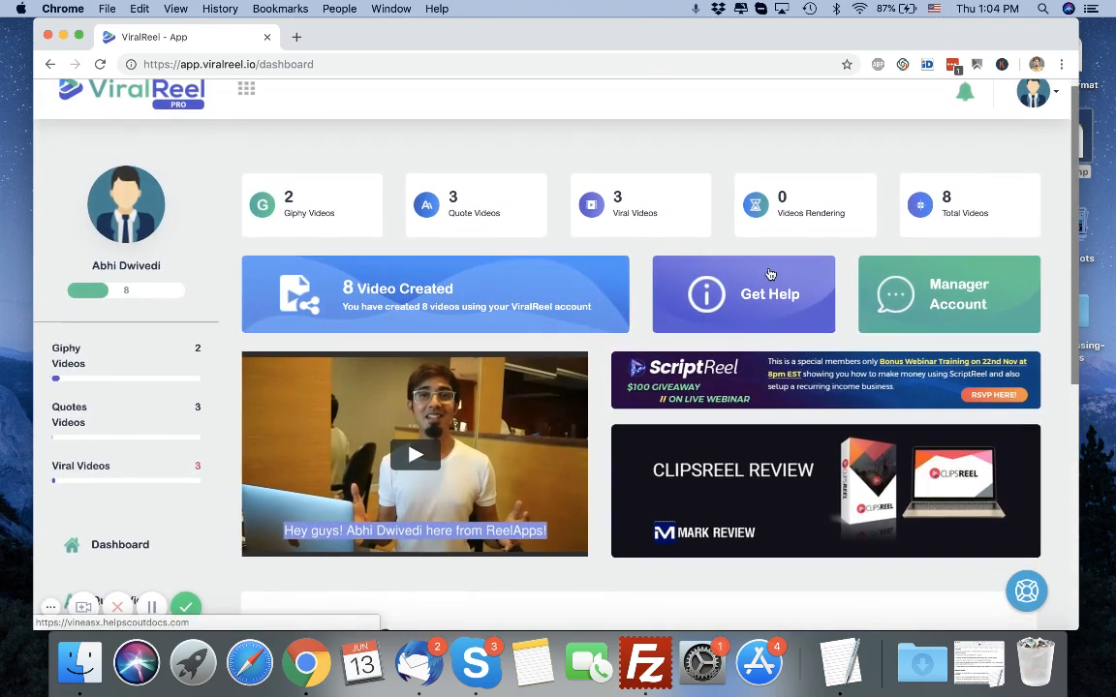
scroll(769, 273, up, 1)
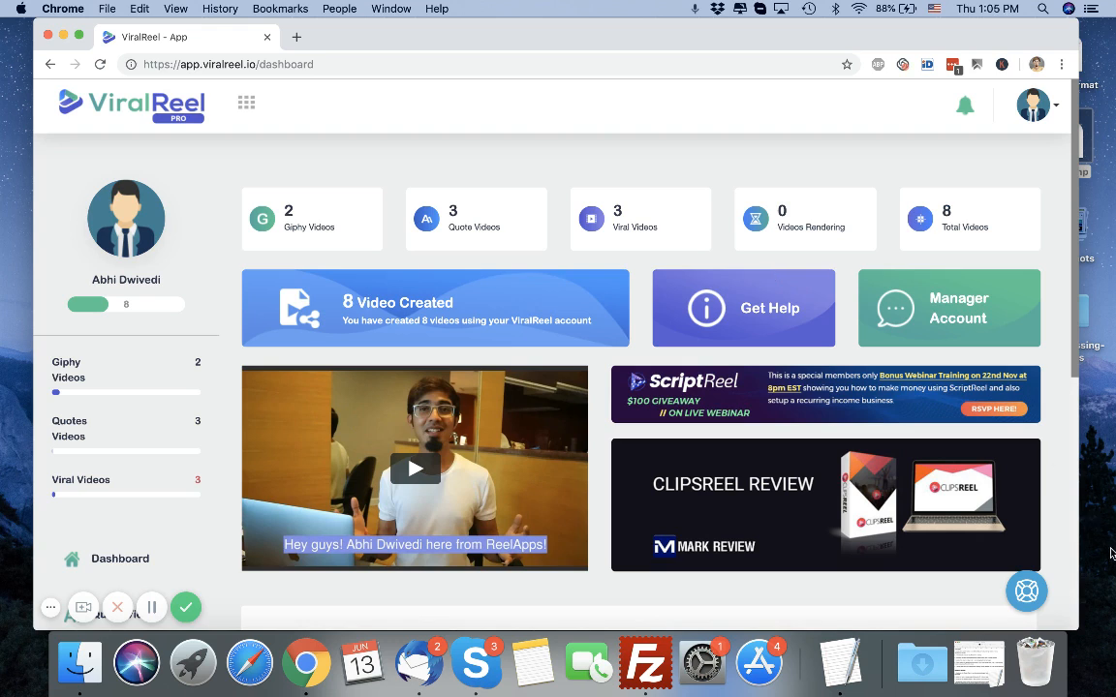
Open the help search on the dashboard.
click(1034, 593)
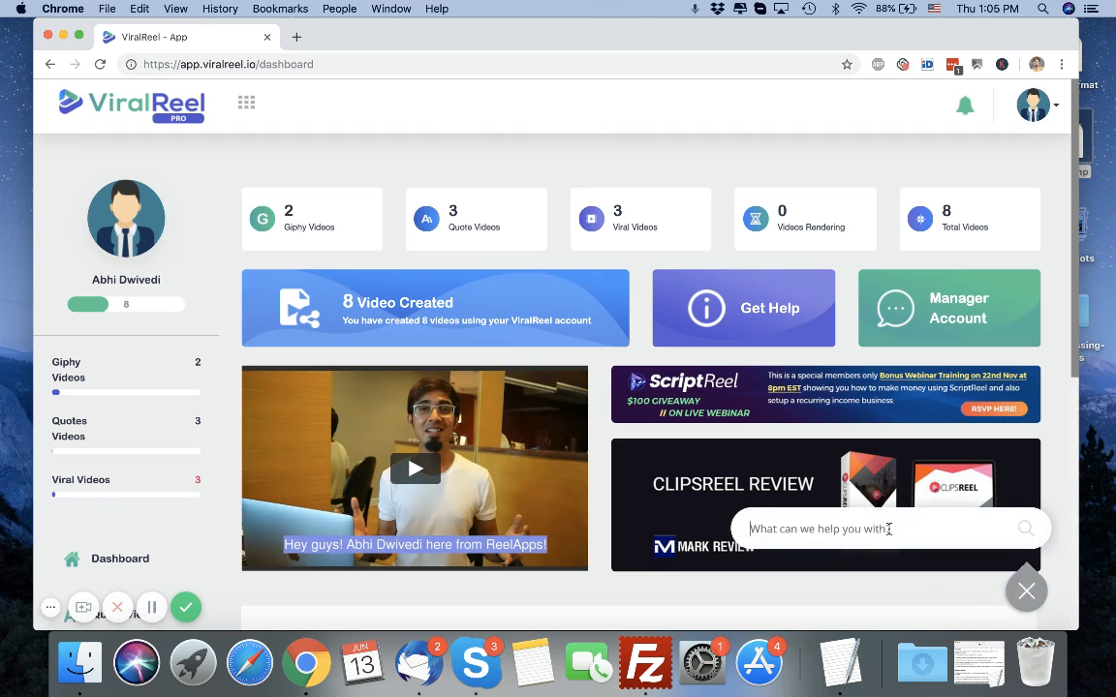